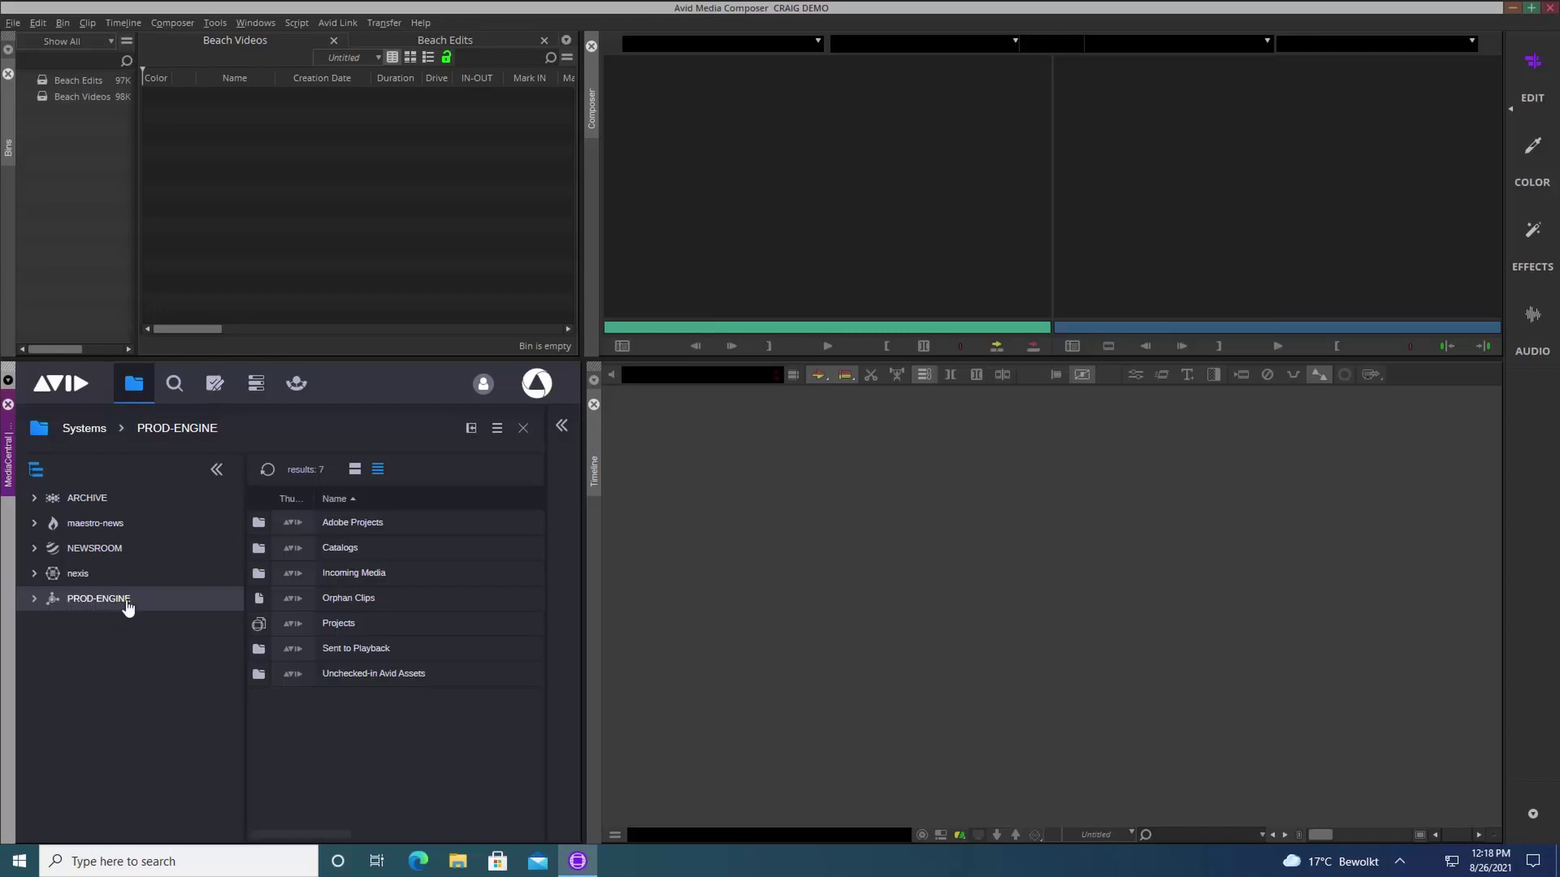
Step: Browse PROD-ENGINE to the BULGARIA AERIALS folder under Projects, 00_MEDIA, 01_DRONE SHOTS
double_click(284, 621)
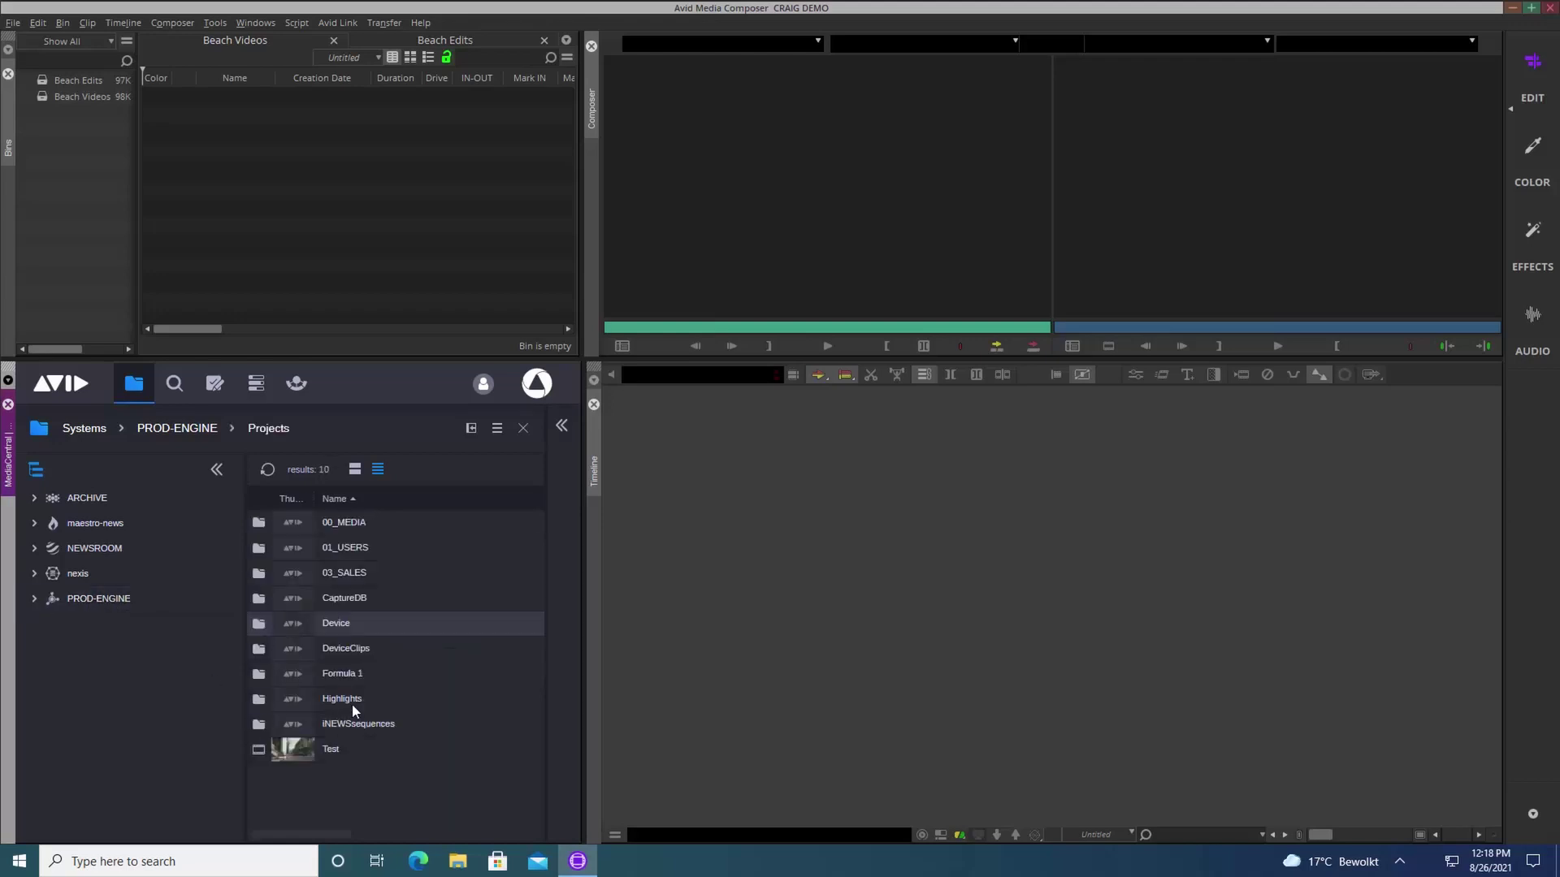
double_click(287, 523)
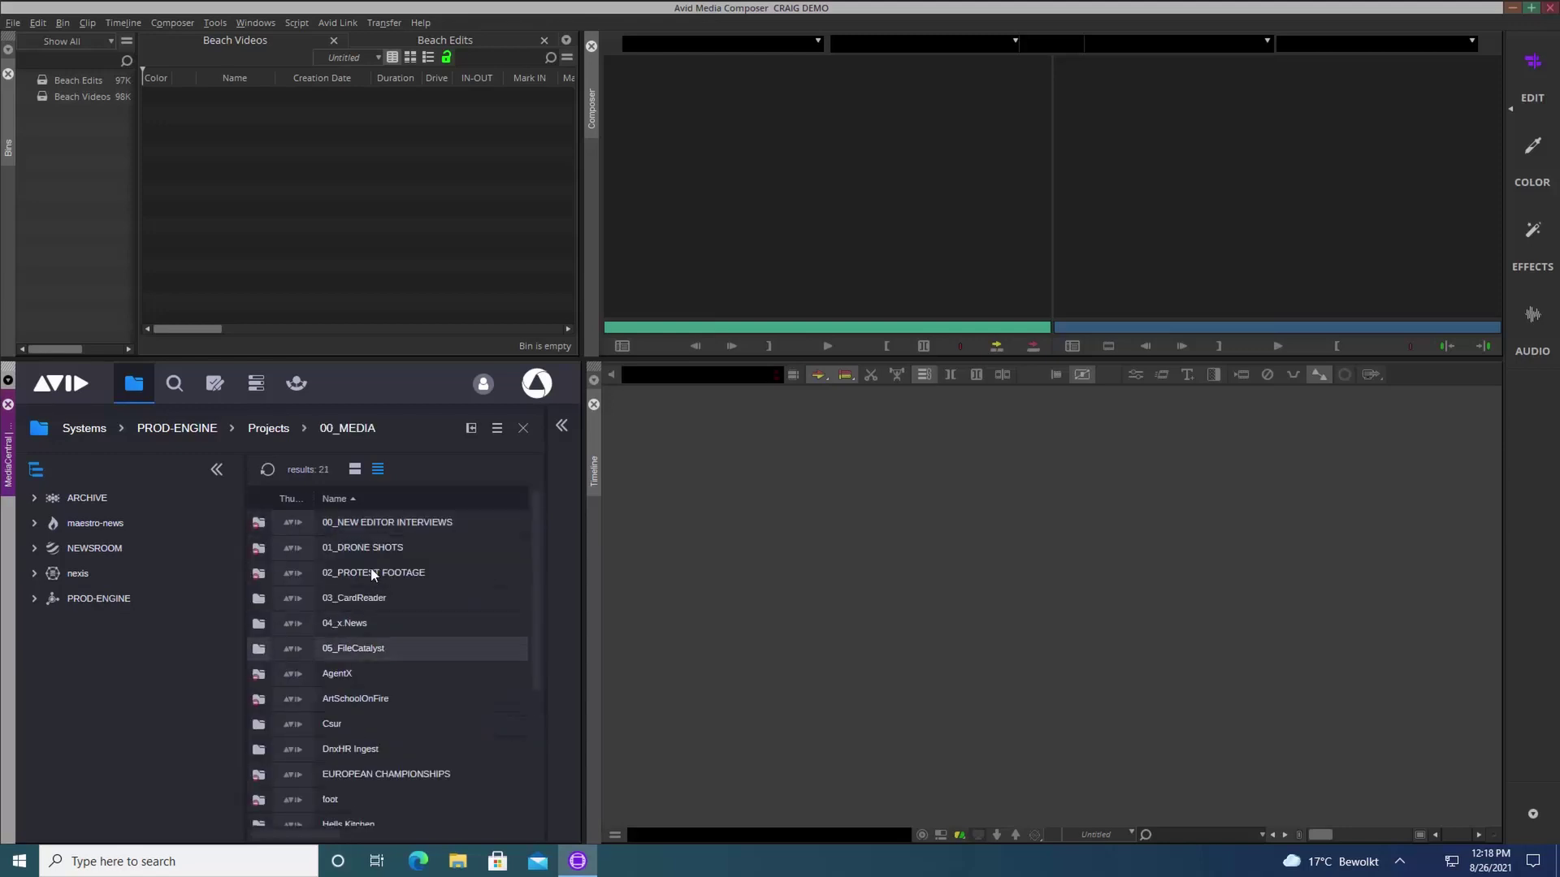
double_click(292, 547)
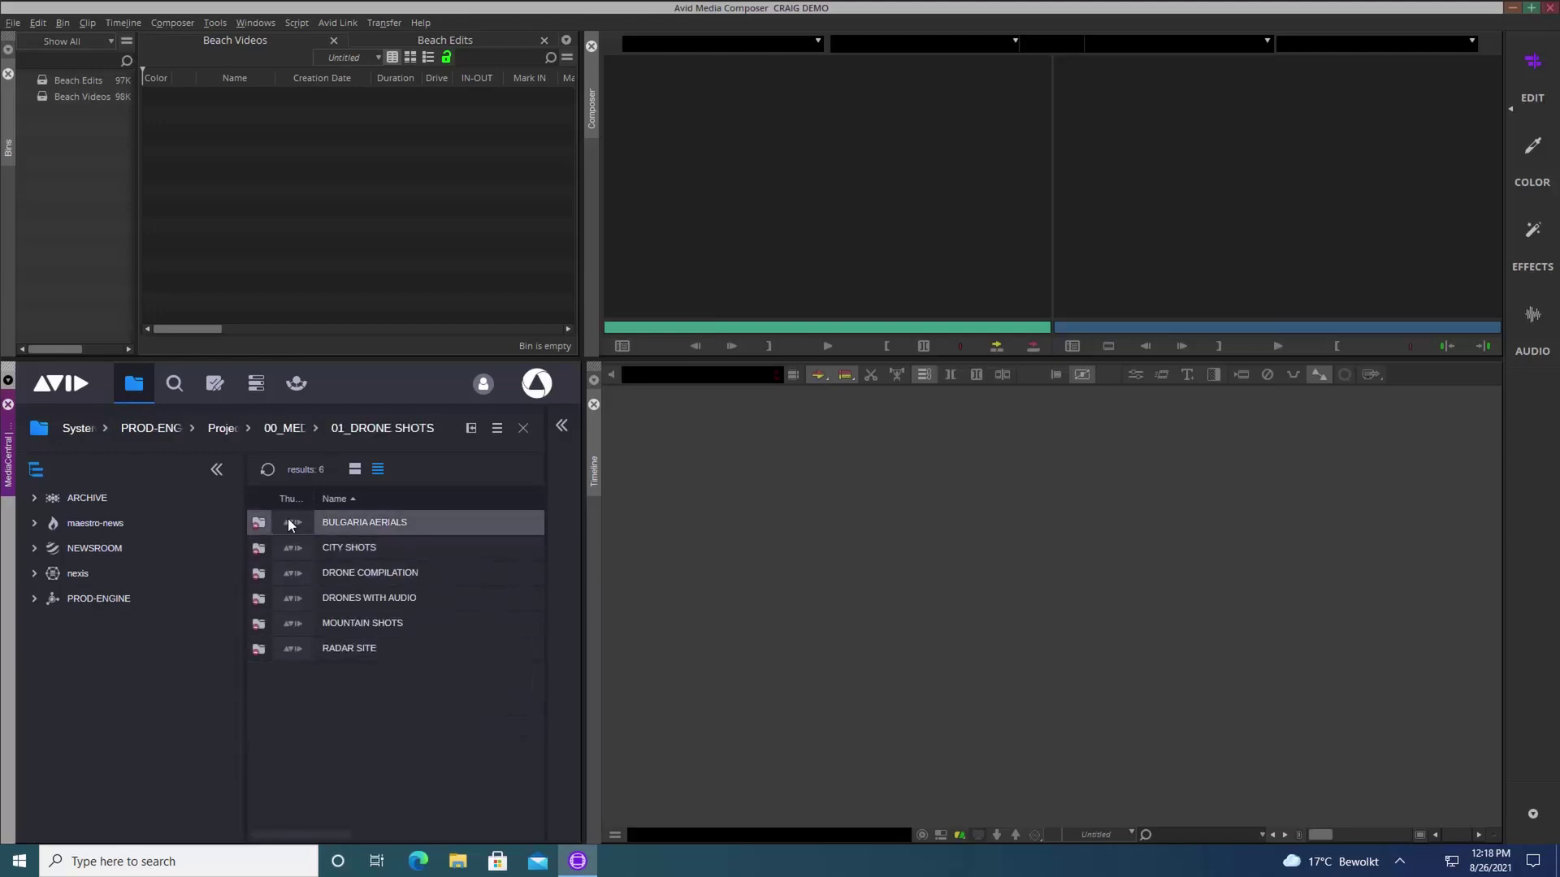
double_click(287, 520)
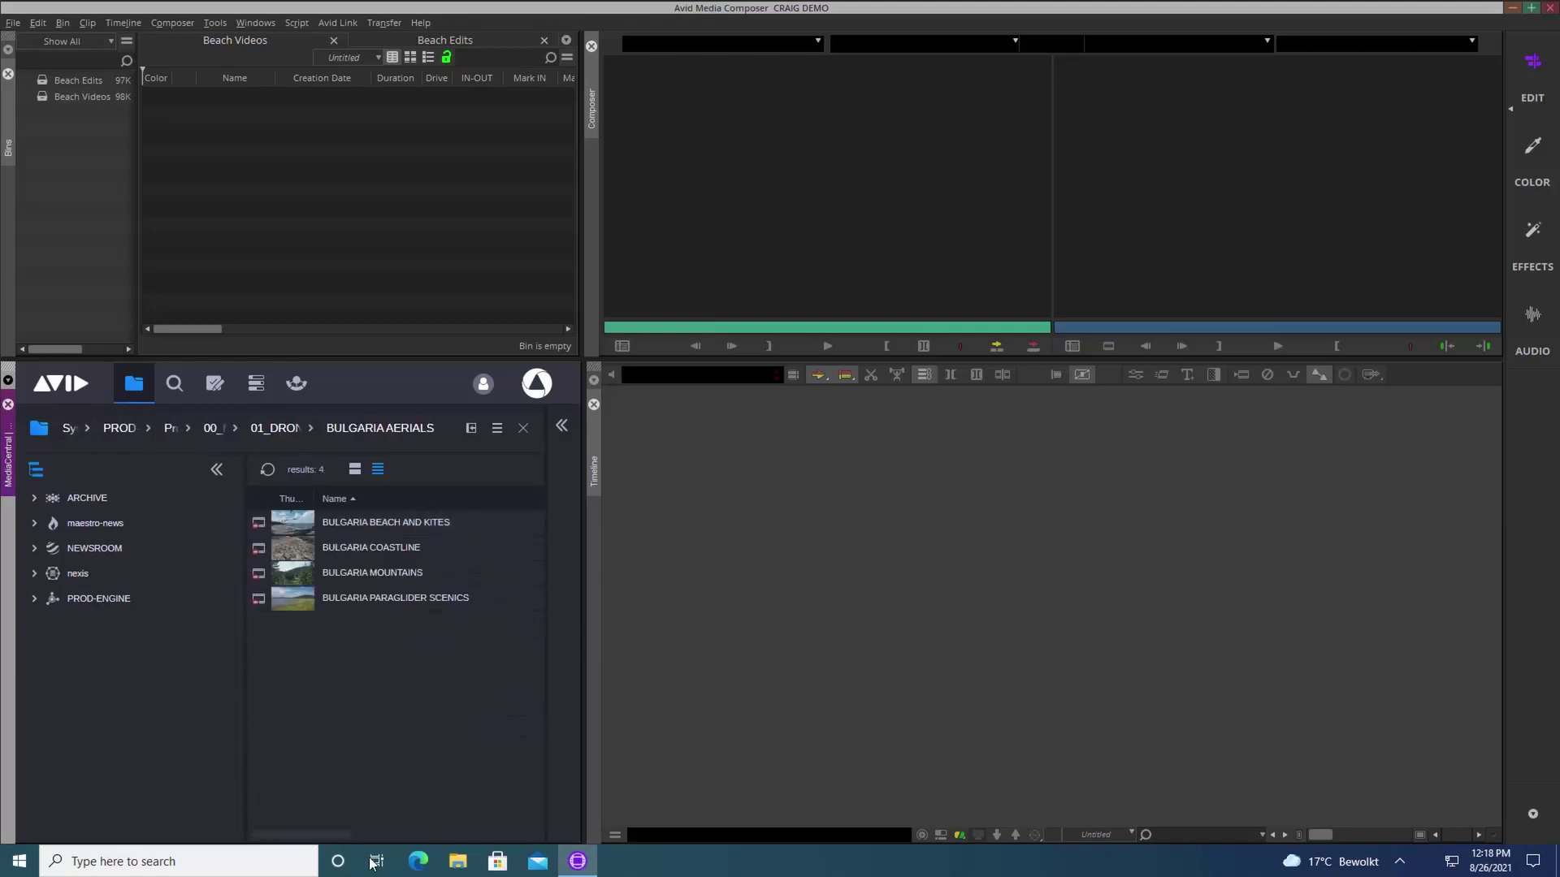
Step: Add the BULGARIA MOUNTAINS and BULGARIA PARAGLIDER SCENICS clips to the Beach Videos bin
left_click(295, 580)
left_click(300, 598, "shift")
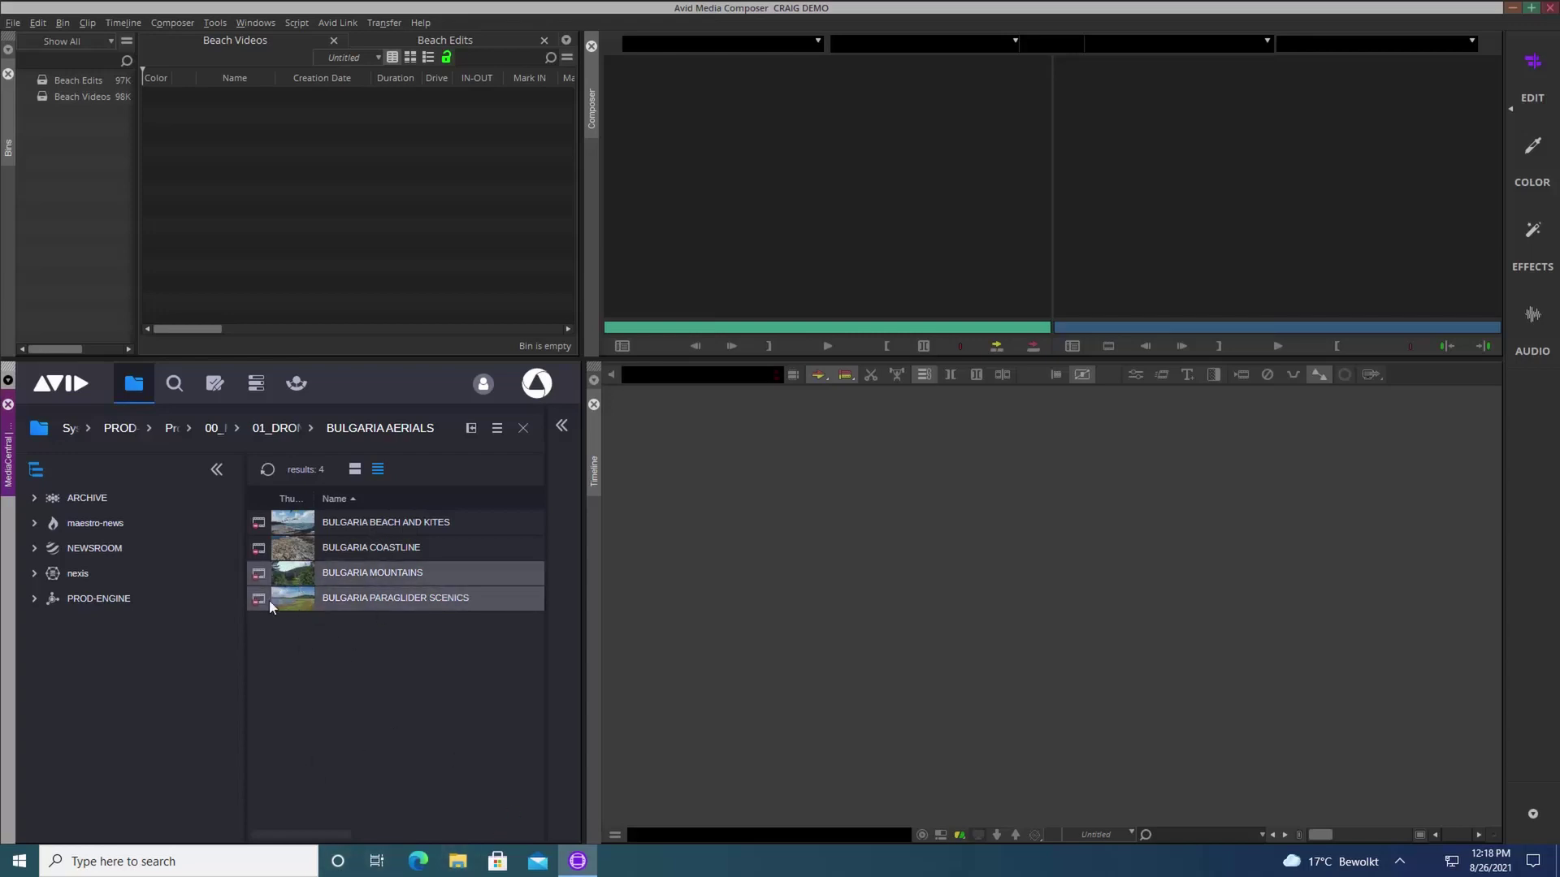
left_click_drag(289, 572, 241, 173)
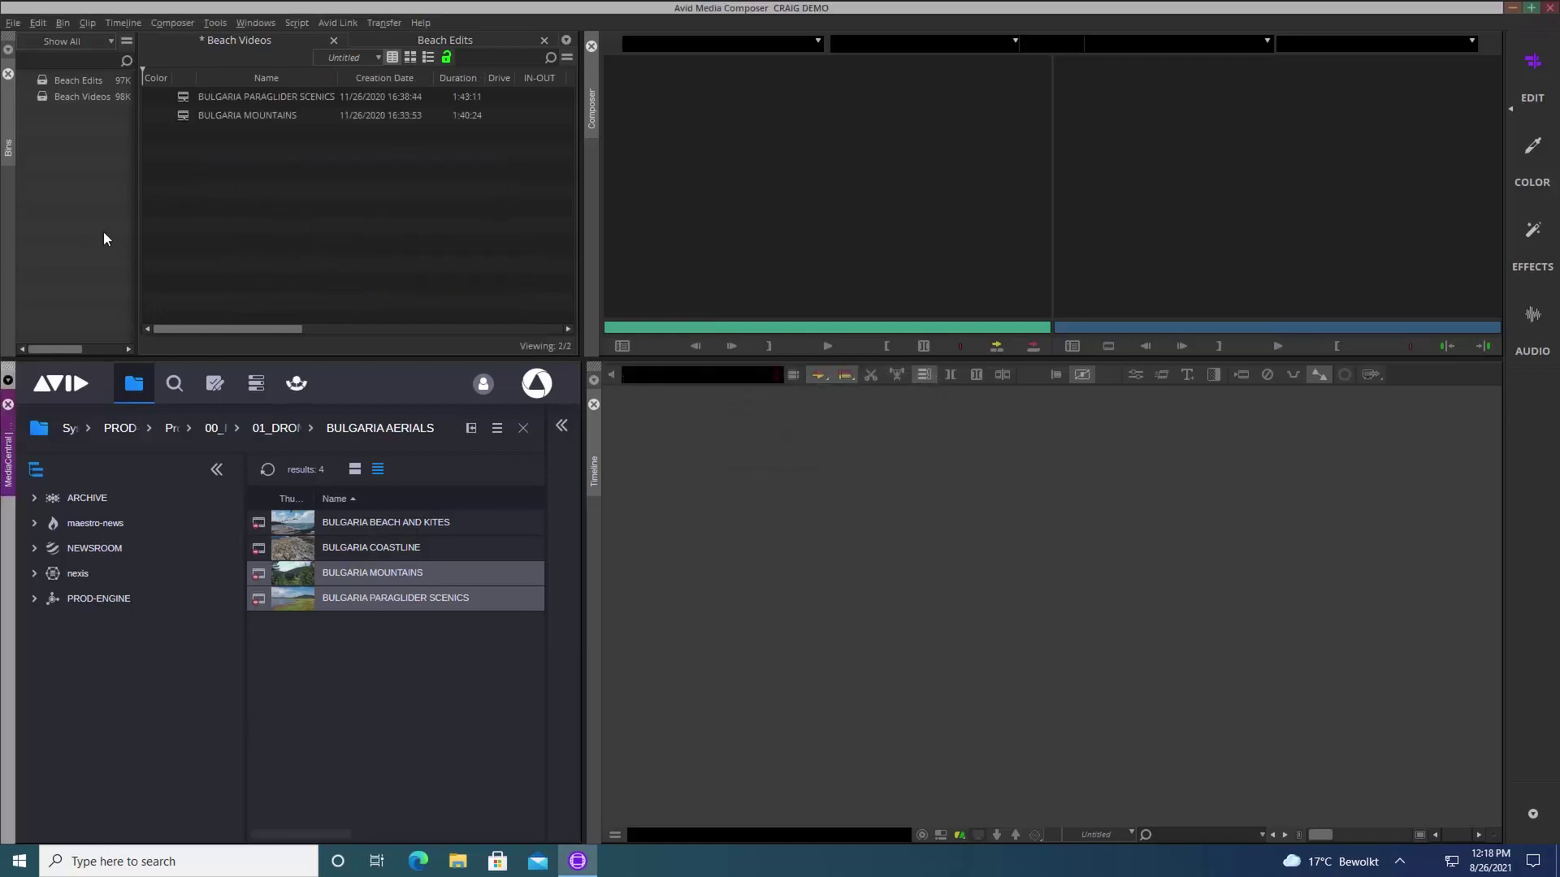
Step: Load BULGARIA PARAGLIDER SCENICS as the source clip and view its marker for the aerial shot of the paraglider
double_click(182, 96)
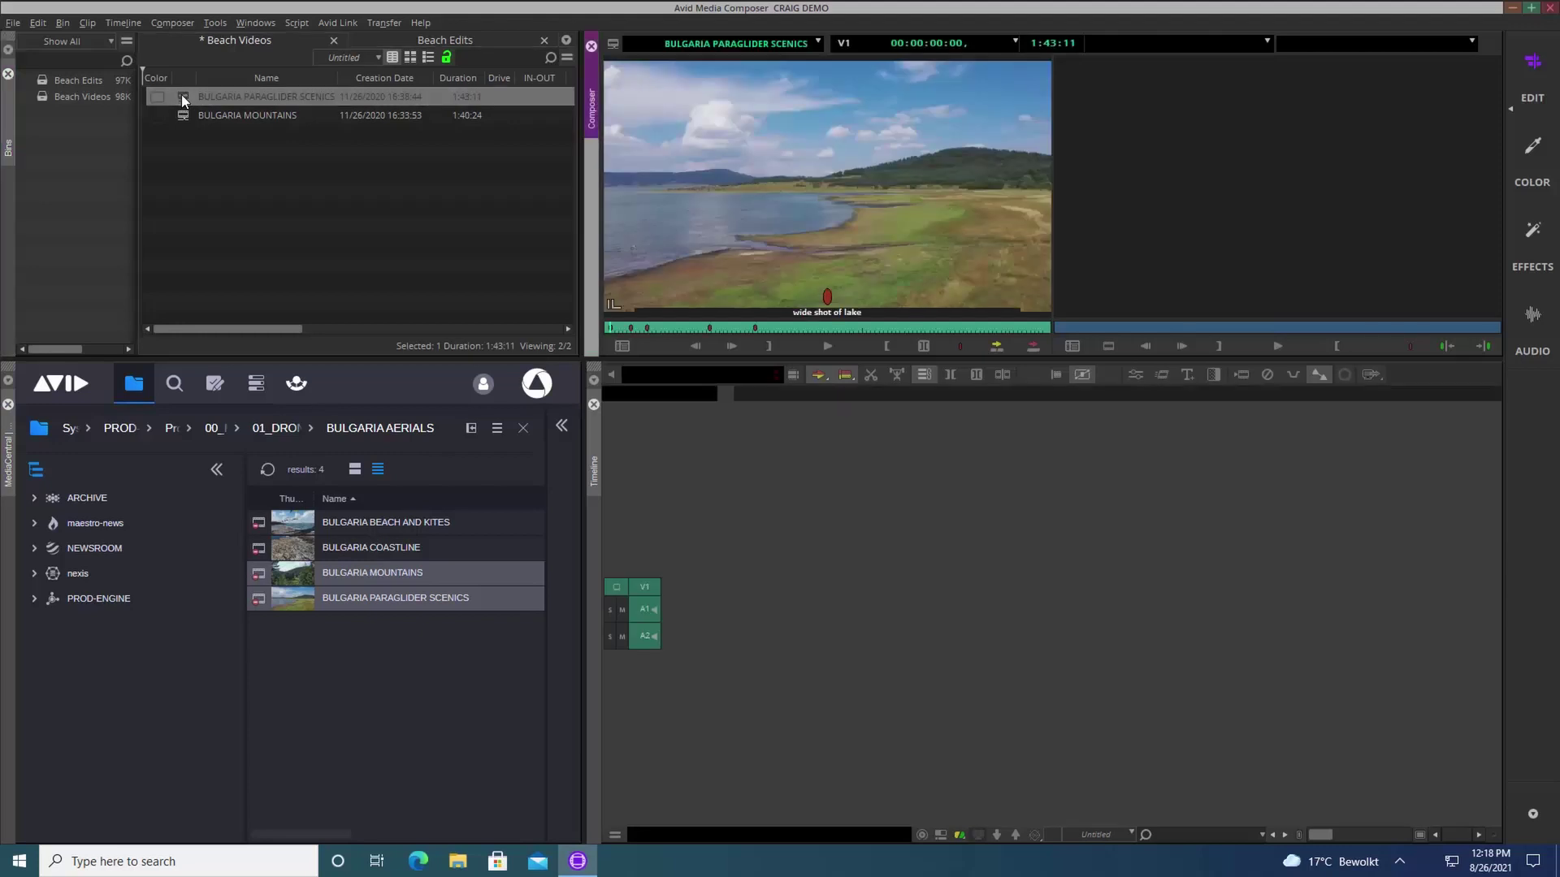
left_click_drag(658, 328, 622, 327)
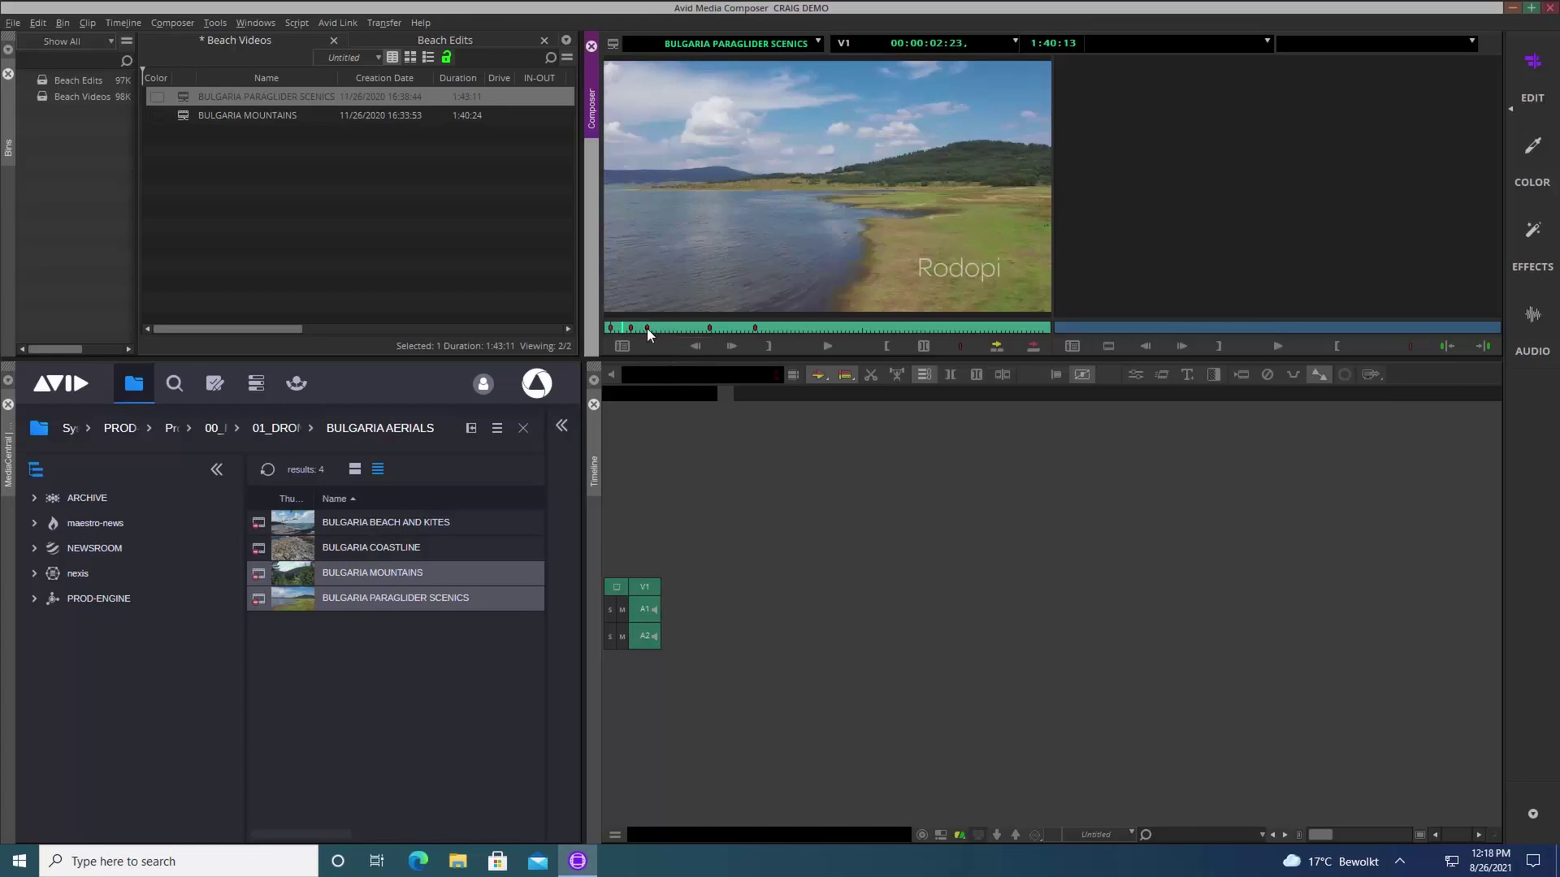
left_click(647, 328)
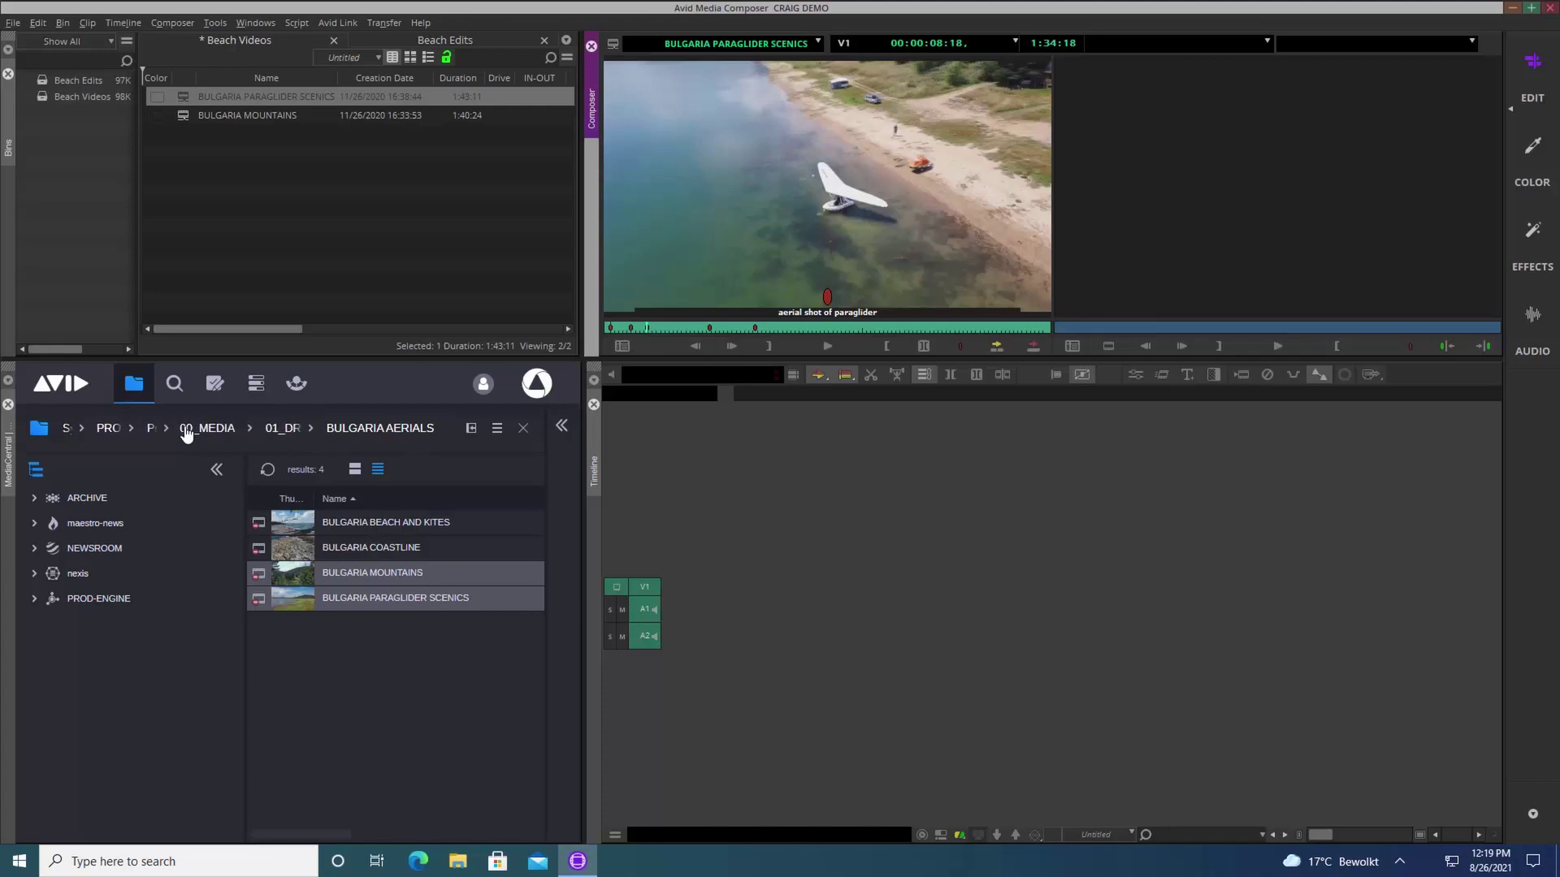
Step: Go back up to Projects and open the EDITS folder inside the editor's personal folder under 01_USERS
left_click(185, 431)
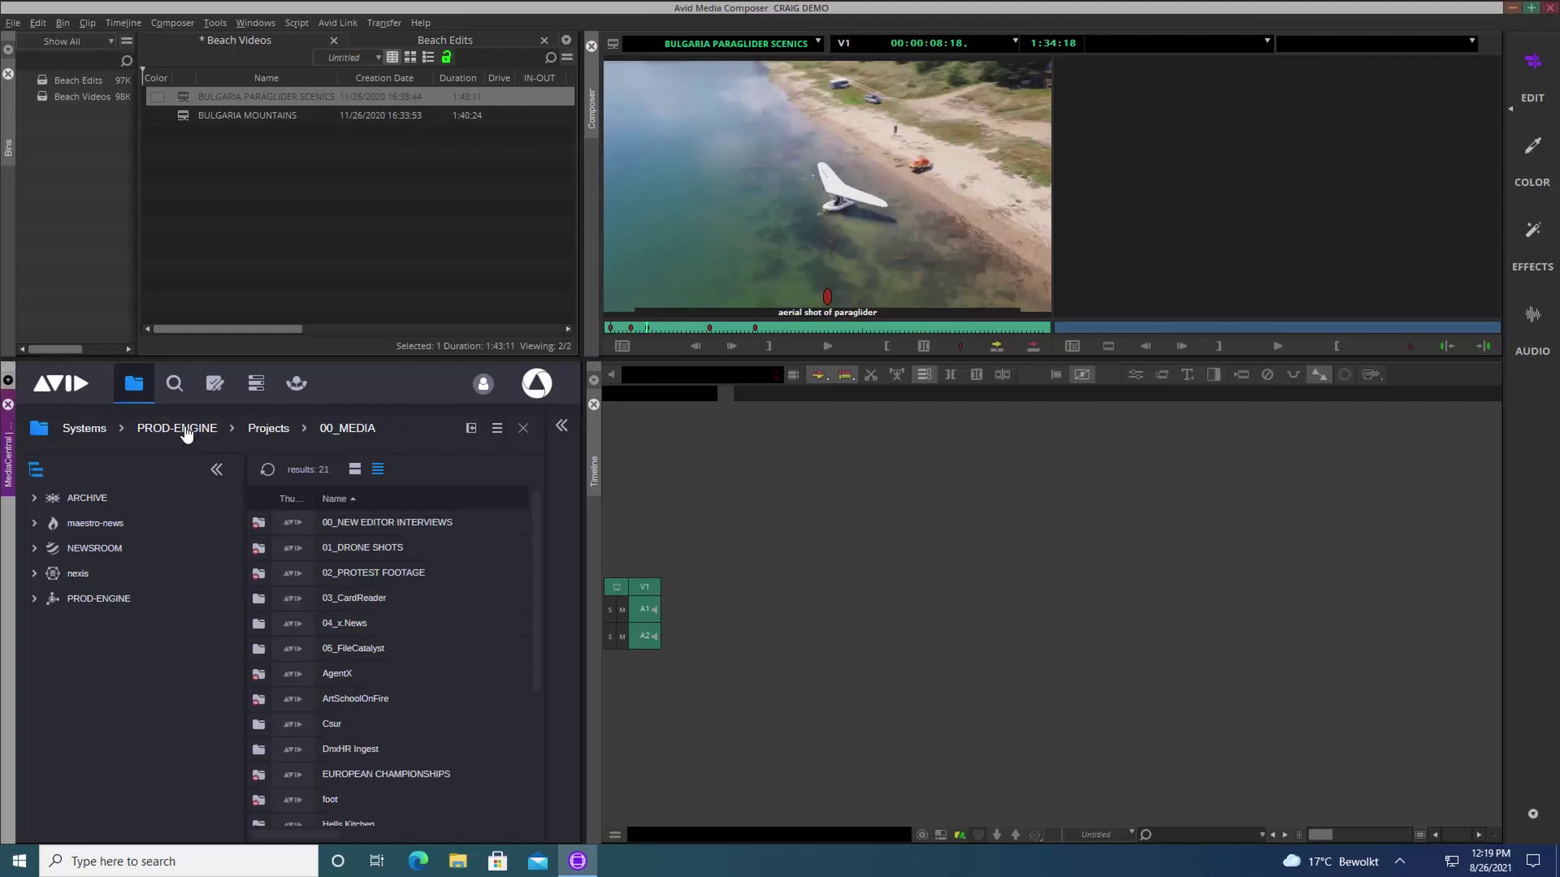
left_click(269, 431)
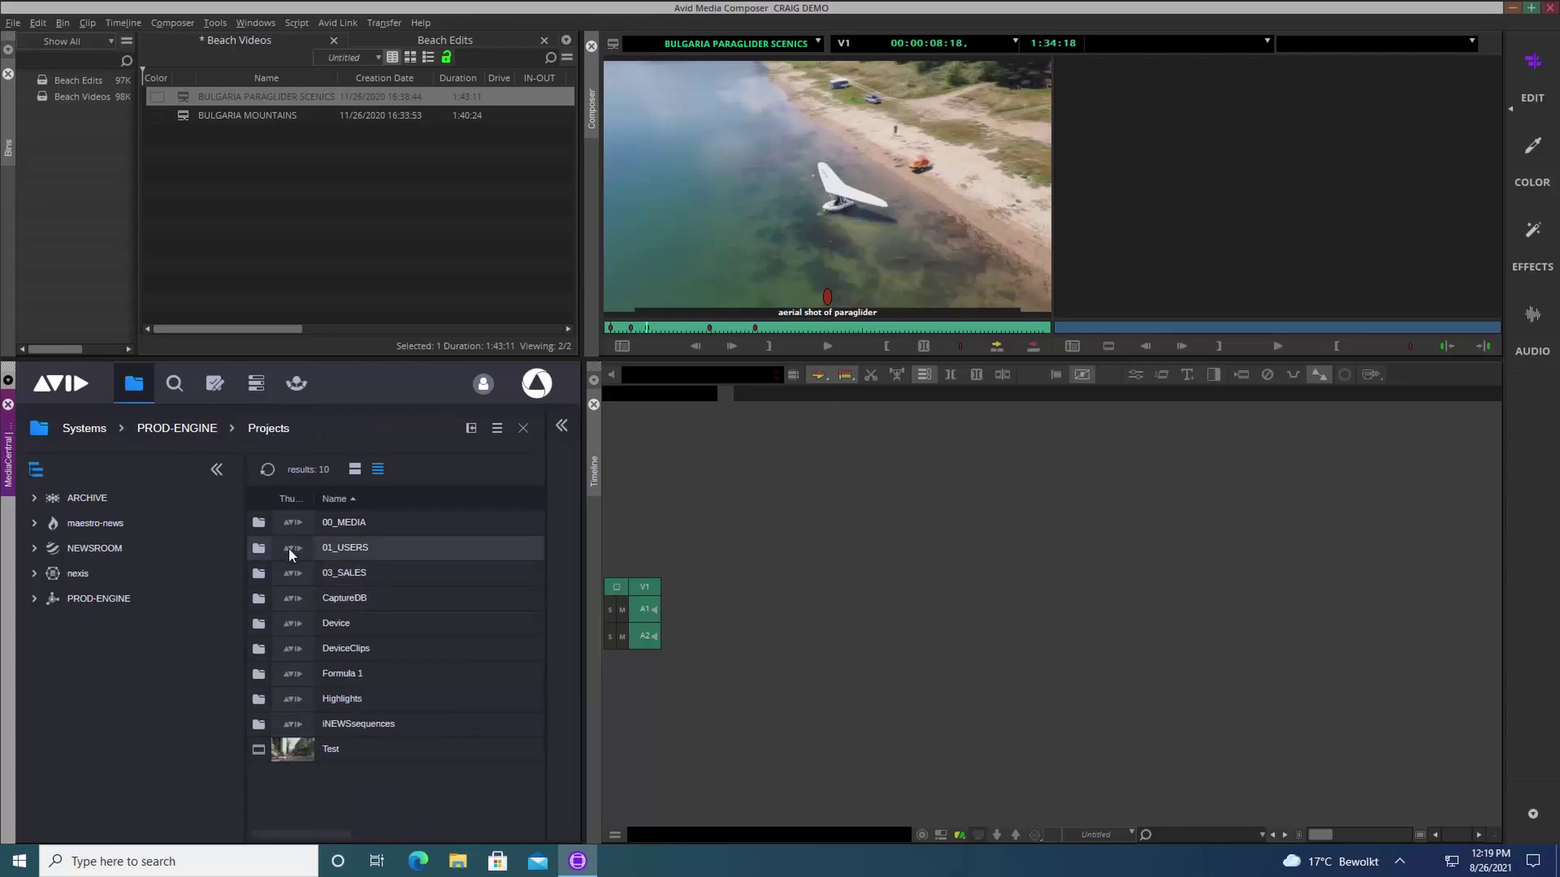
double_click(289, 548)
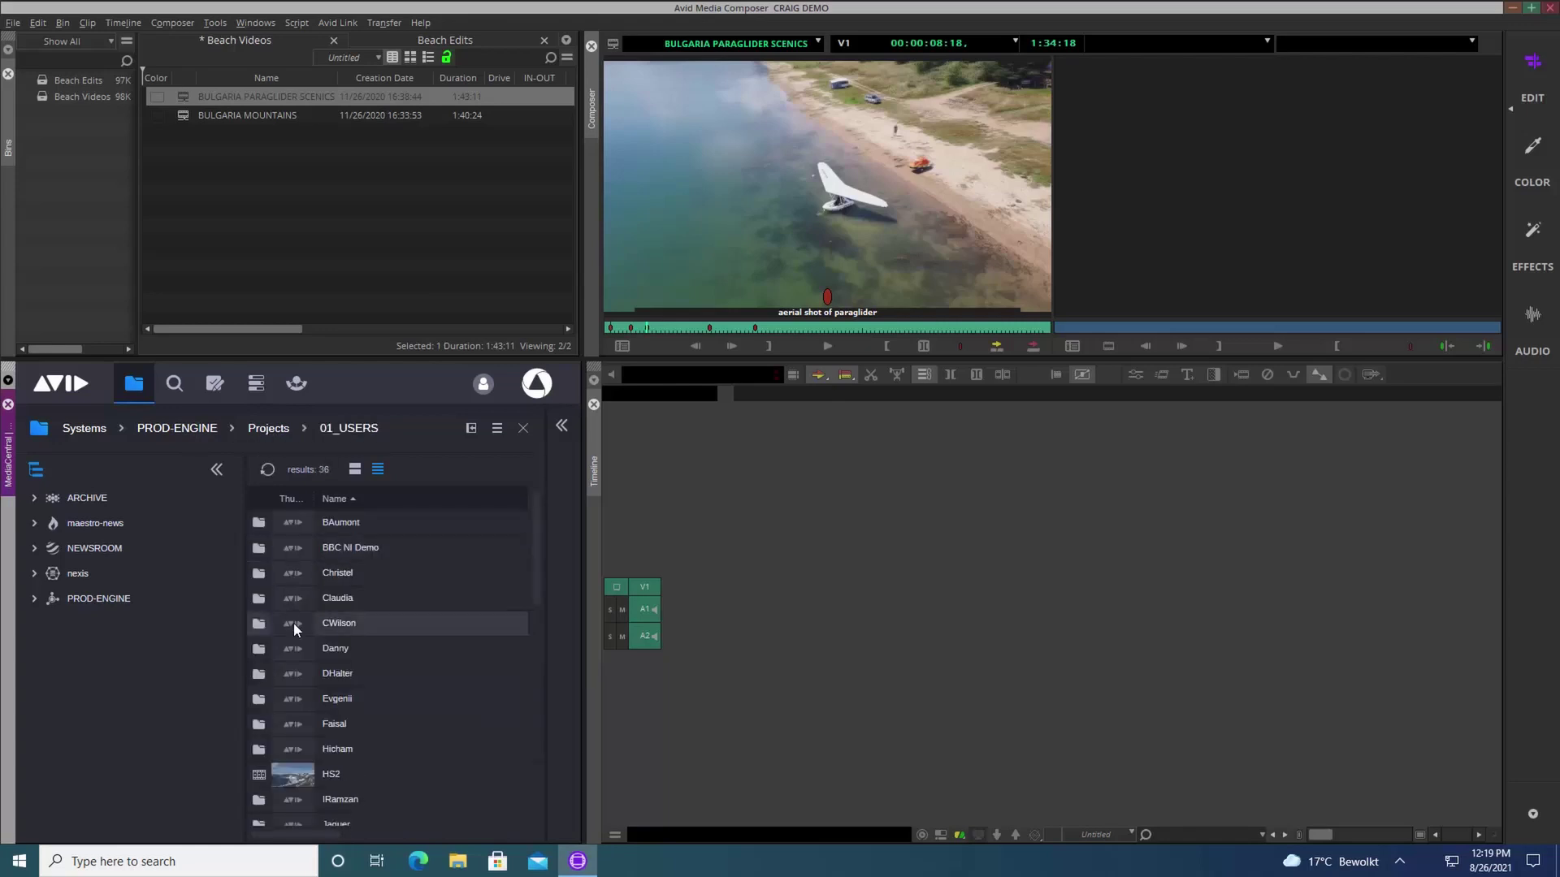
double_click(294, 622)
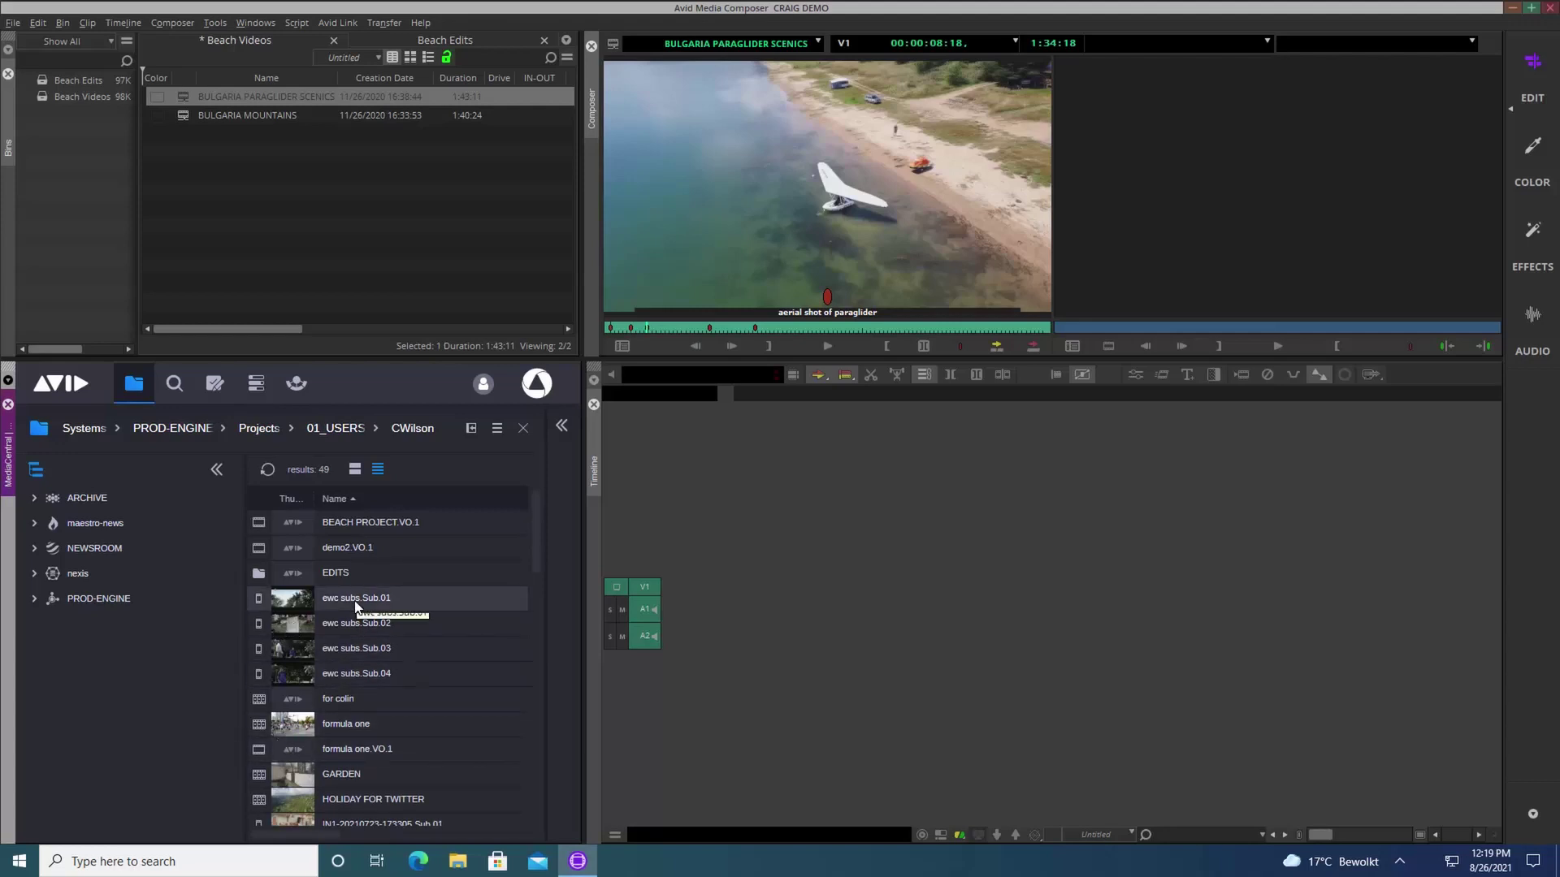
scroll(355, 605, "down", 3)
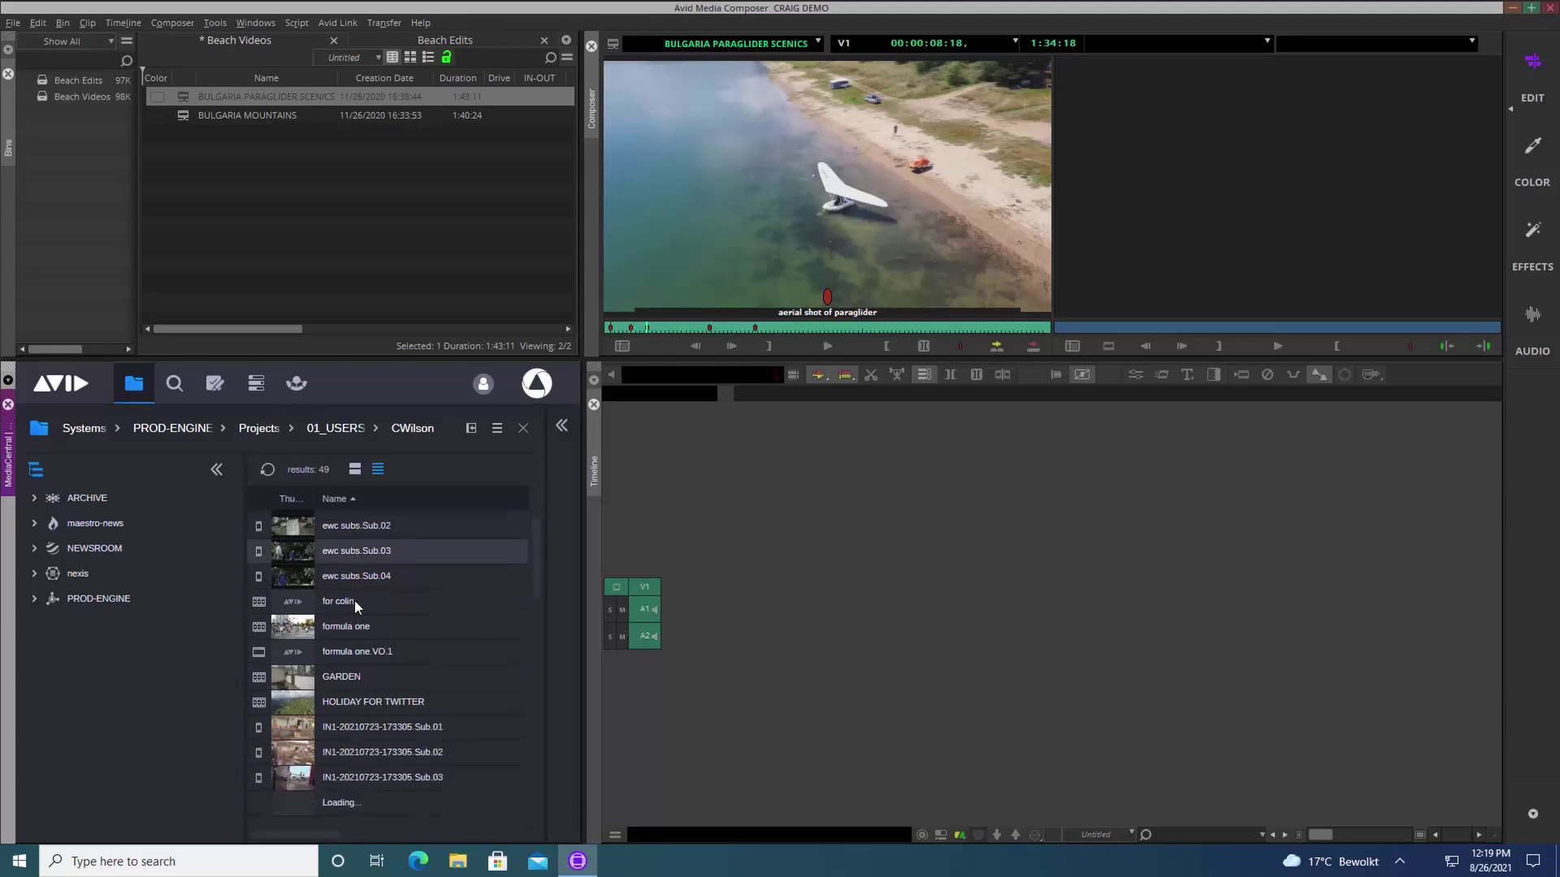
scroll(355, 605, "down", 3)
scroll(354, 601, "up", 6)
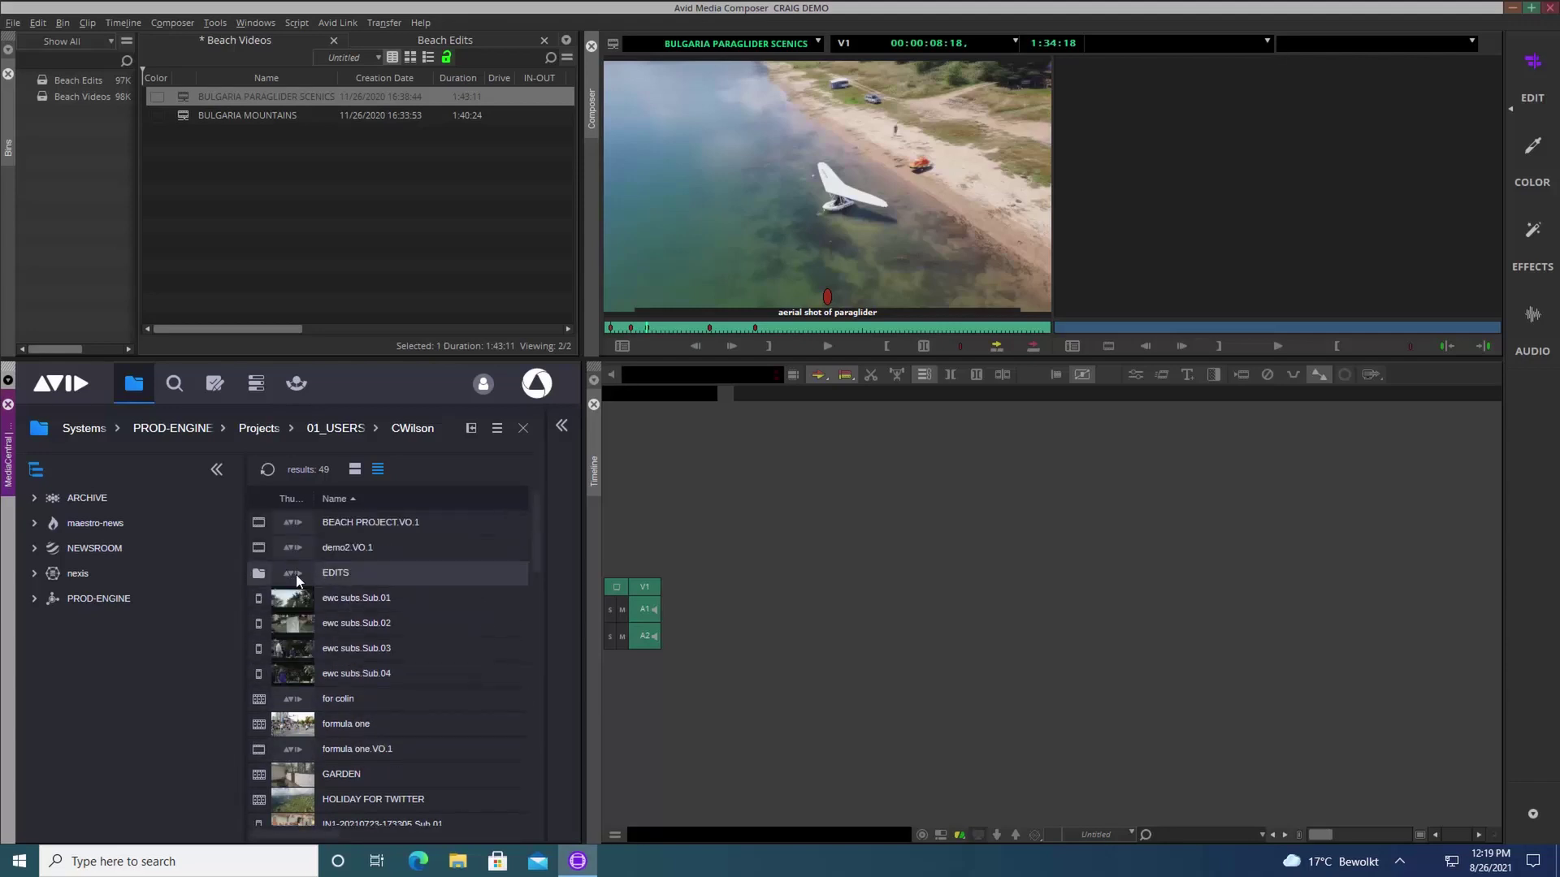
double_click(295, 573)
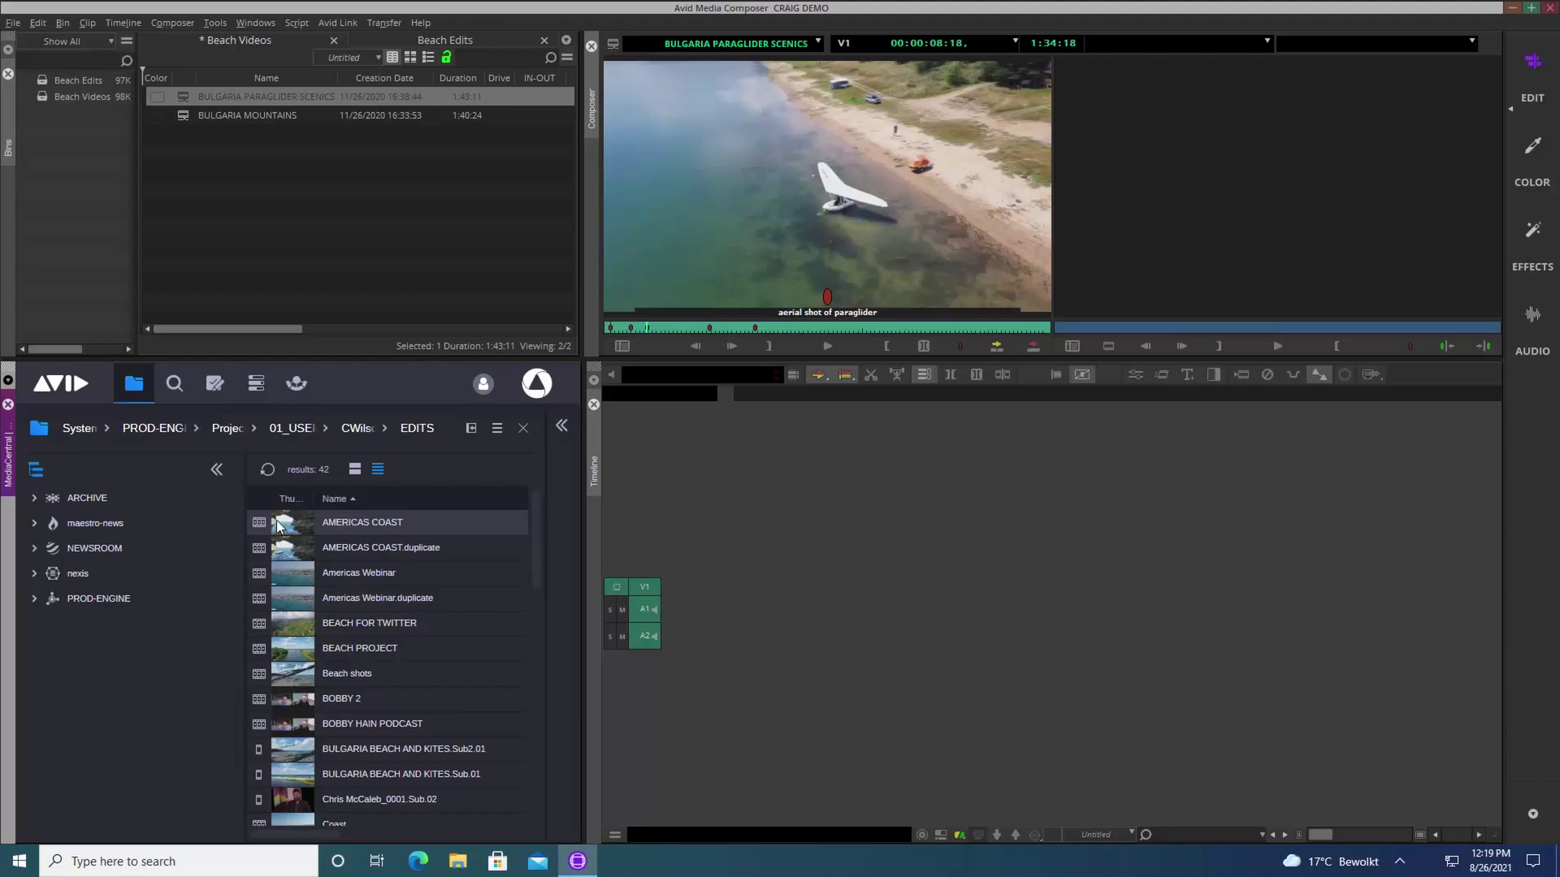
Step: Add the AMERICAS COAST sequence to the Beach Videos bin and load it in the timeline
left_click_drag(283, 523, 214, 218)
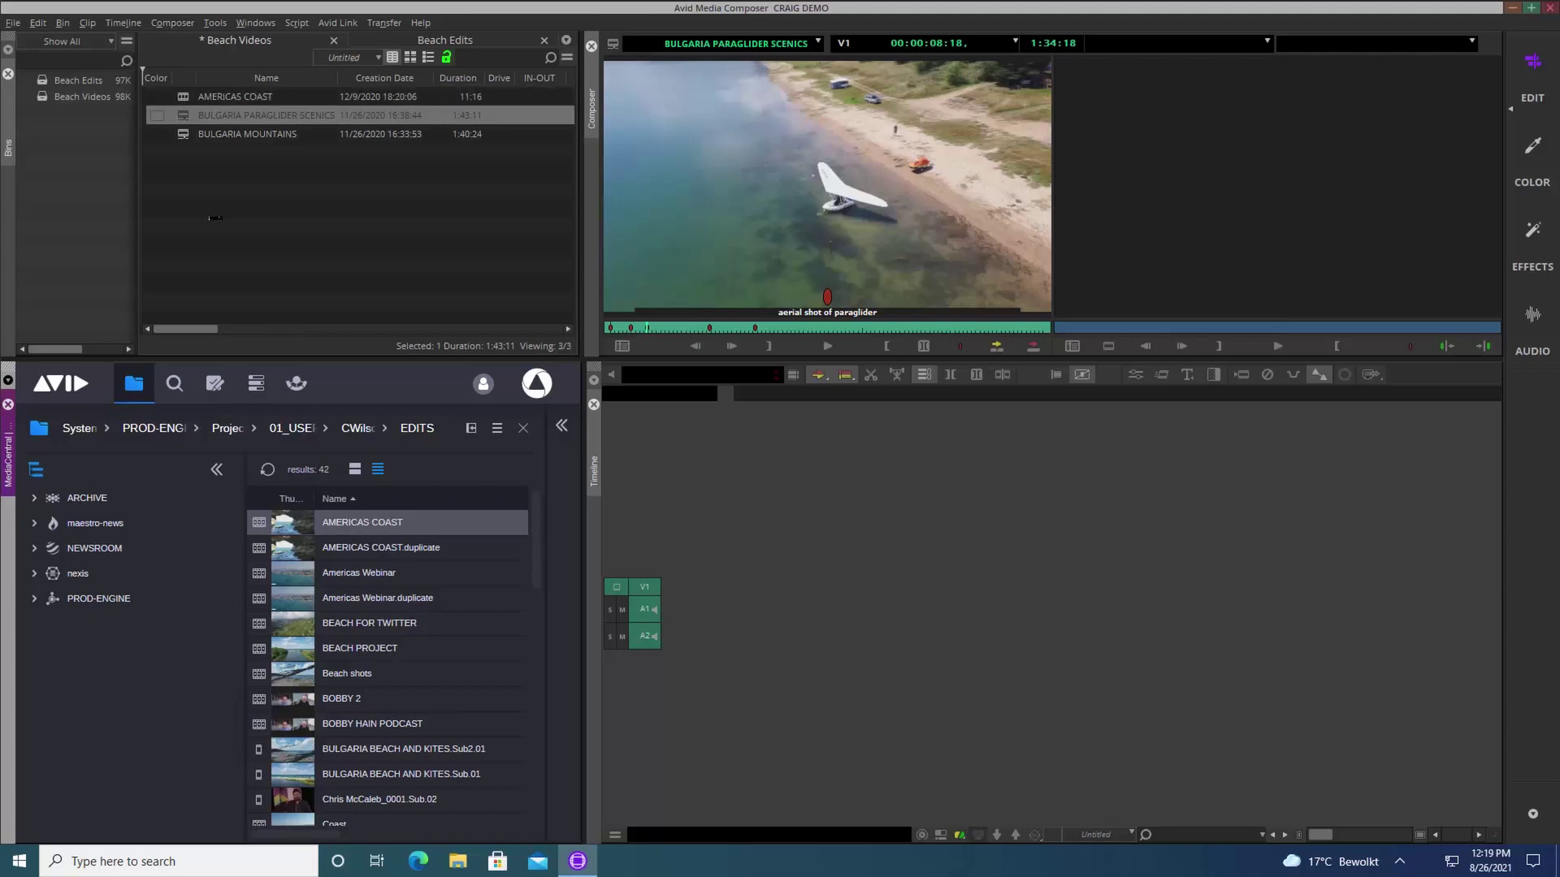
double_click(183, 98)
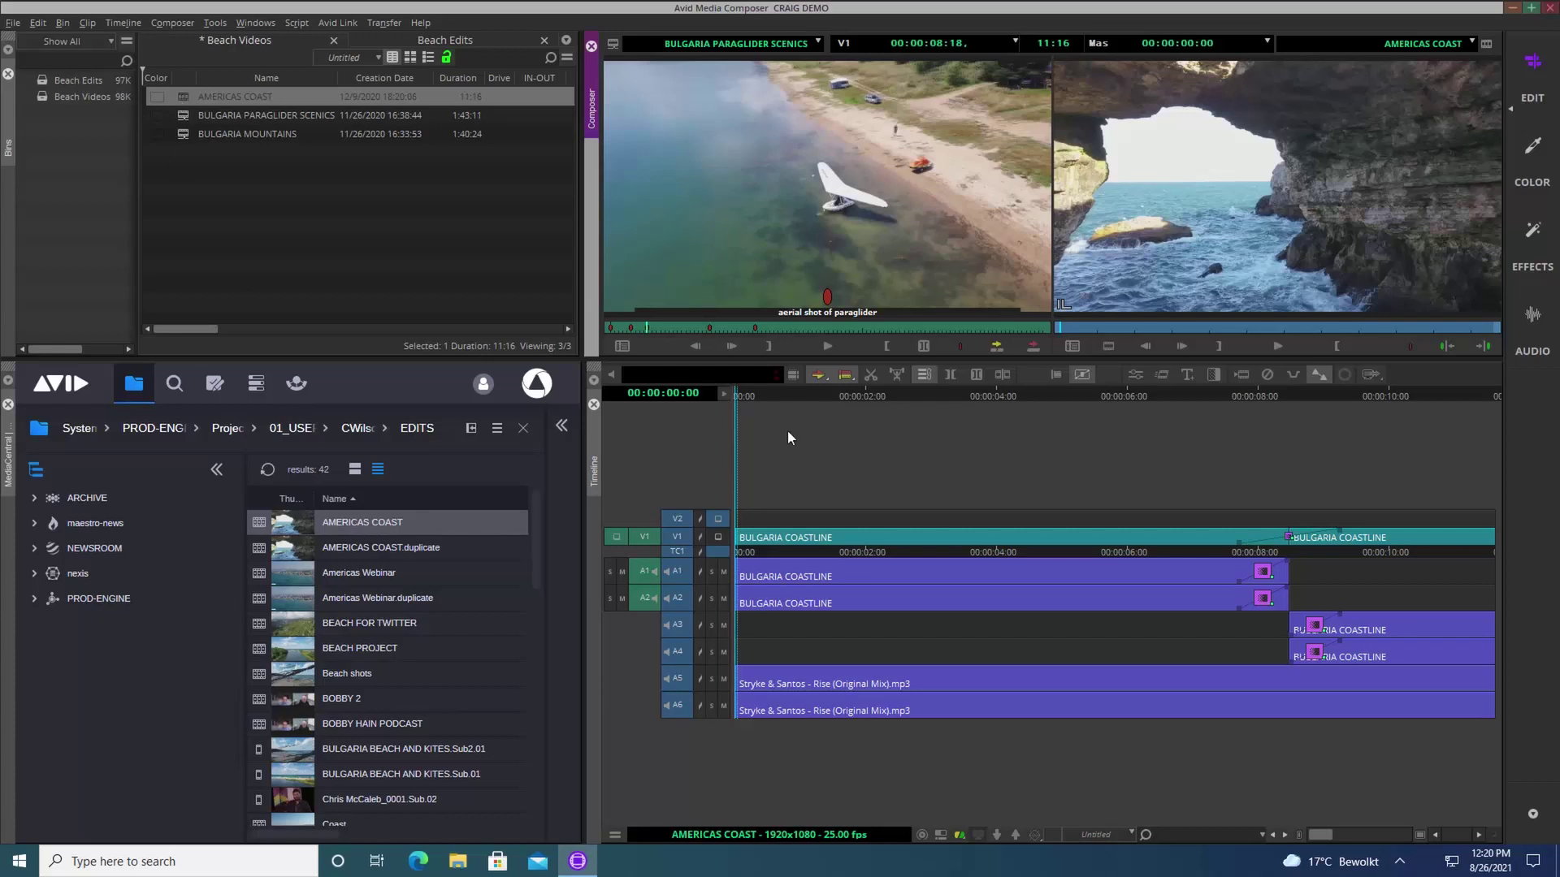
left_click(1058, 414)
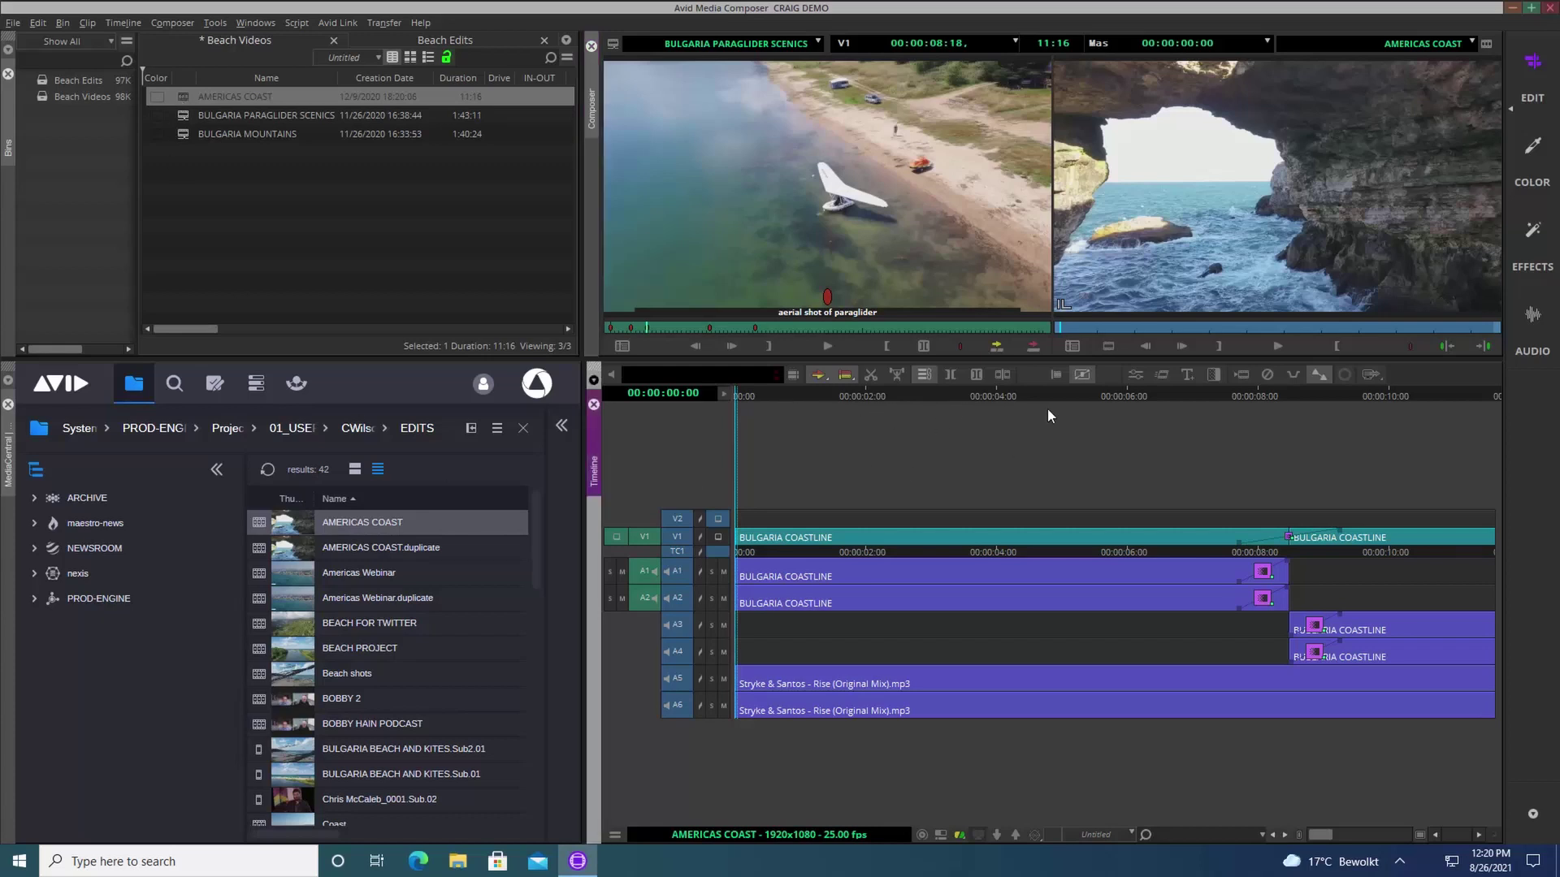
Step: Match frame from the sequence at 00:00:07:02 to load its source clip, and scrub the source to 00:00:48:04
left_click_drag(847, 393, 1203, 440)
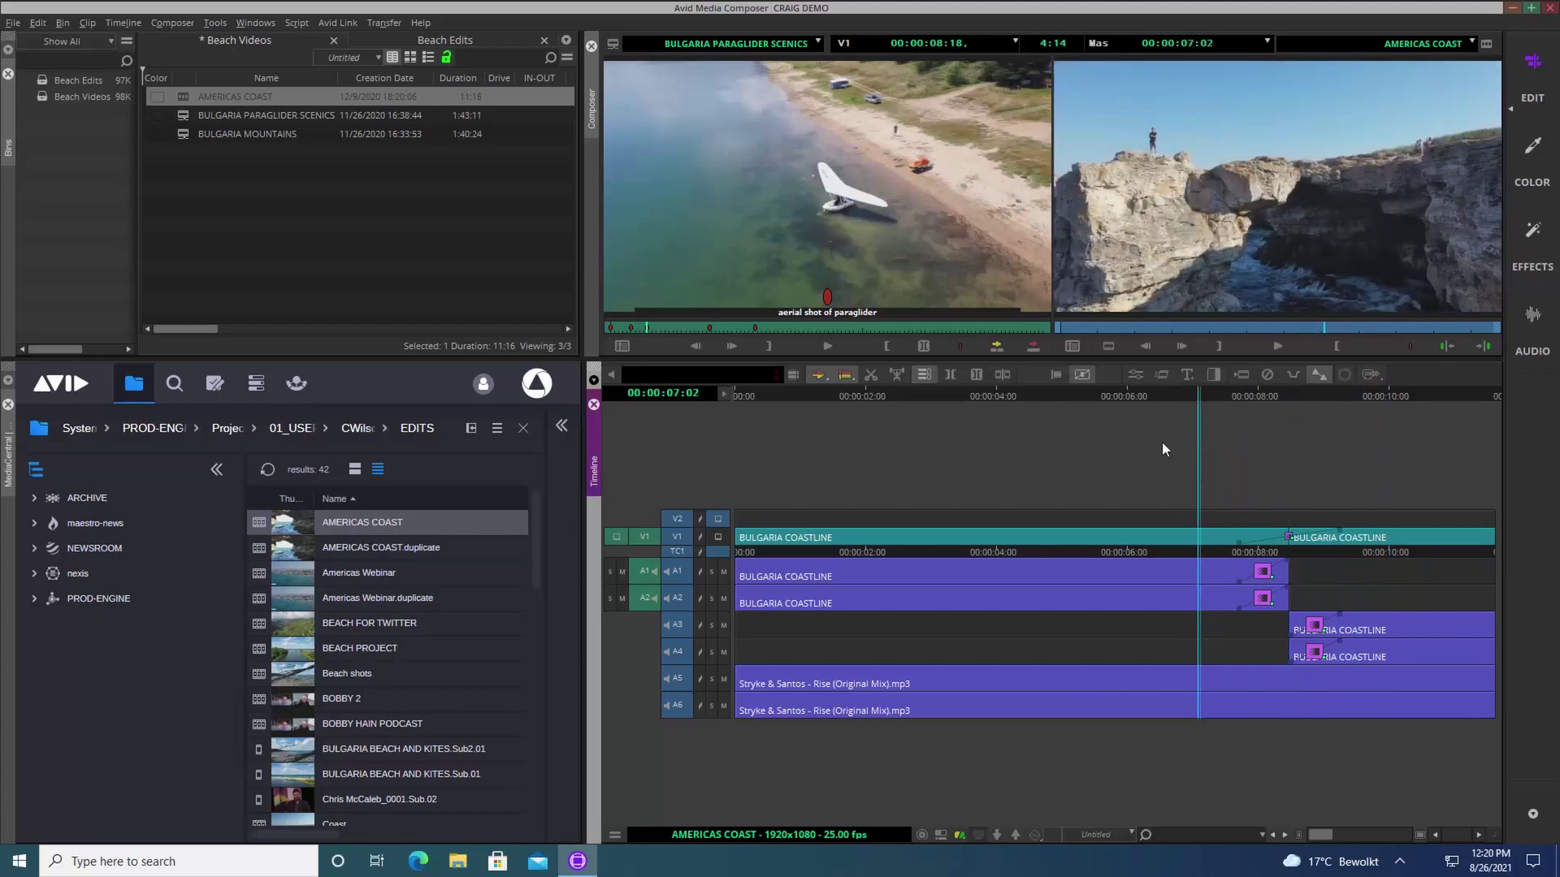
left_click(1108, 347)
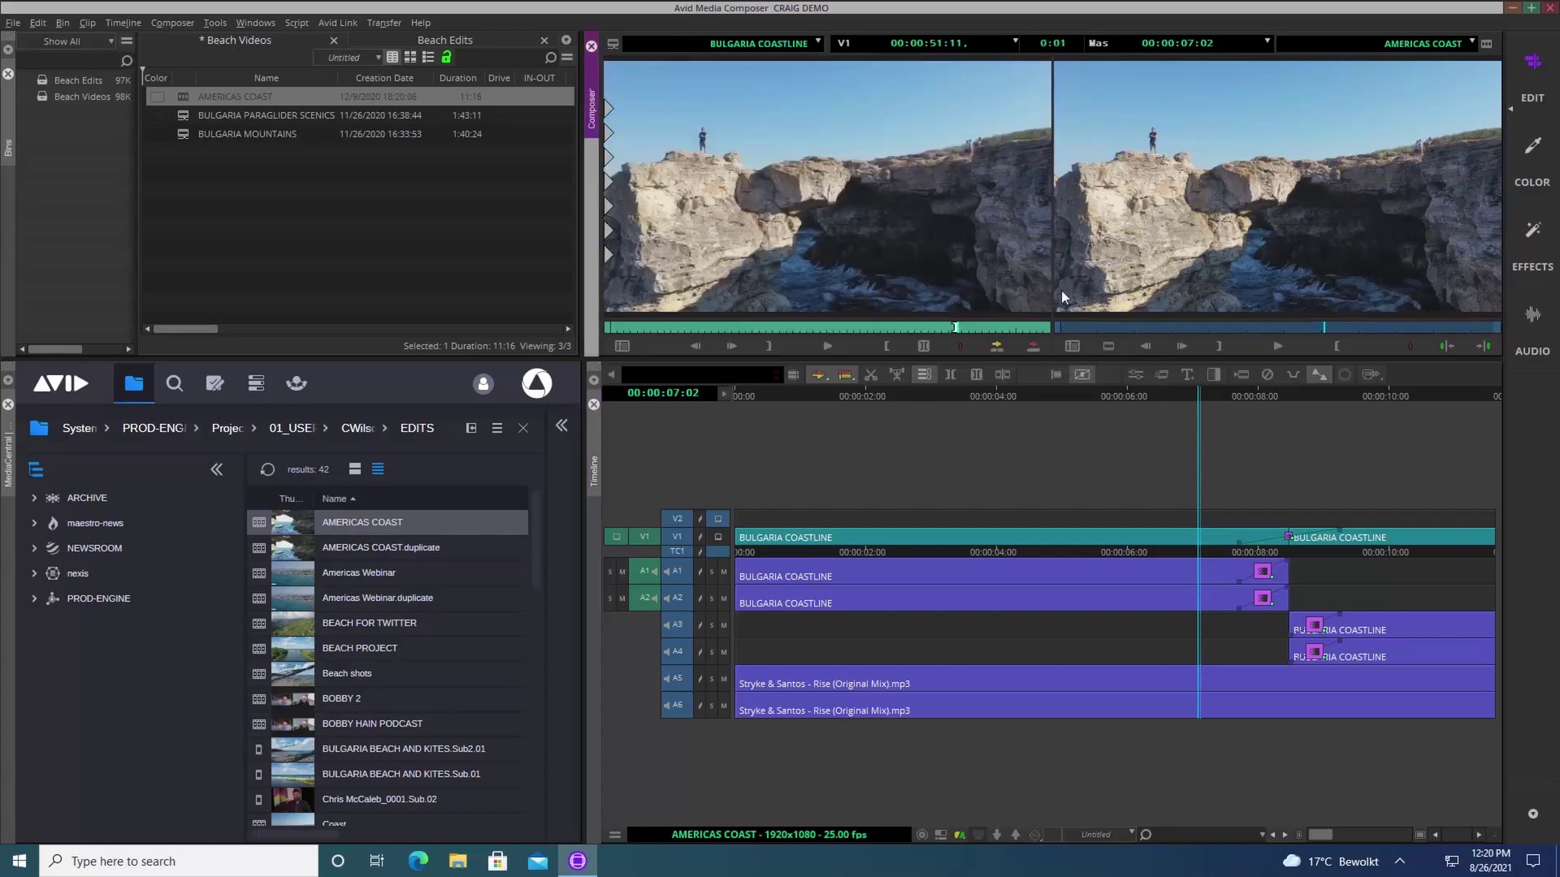
mouse_move(933, 325)
left_mouse_down()
mouse_move(710, 328)
mouse_move(991, 328)
mouse_move(936, 329)
left_mouse_up()
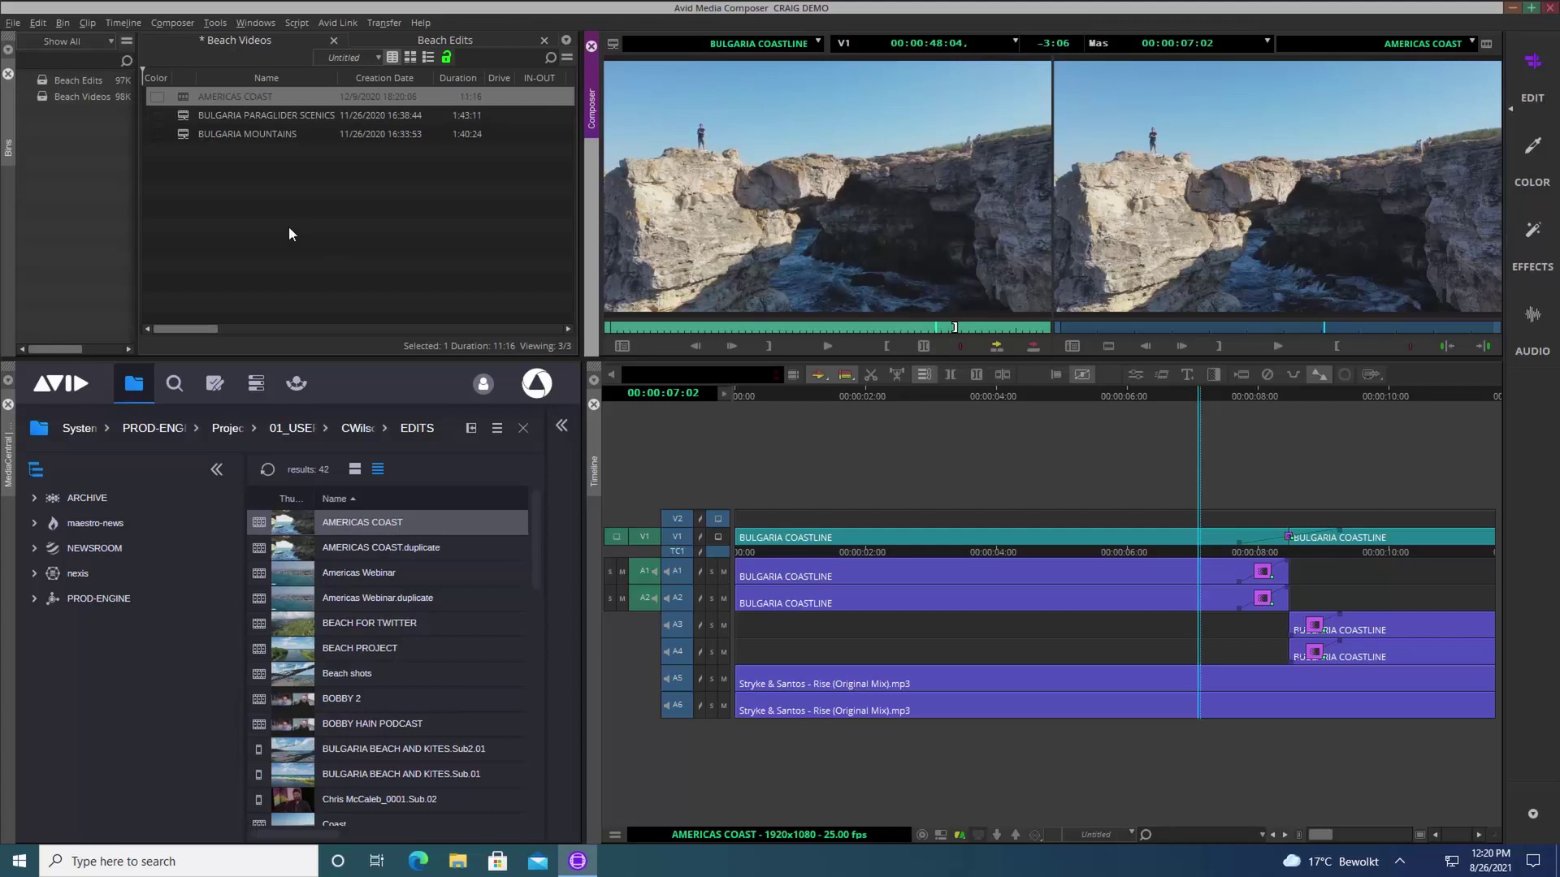
Step: Set the Beach Videos bin display to show reference clips
right_click(211, 199)
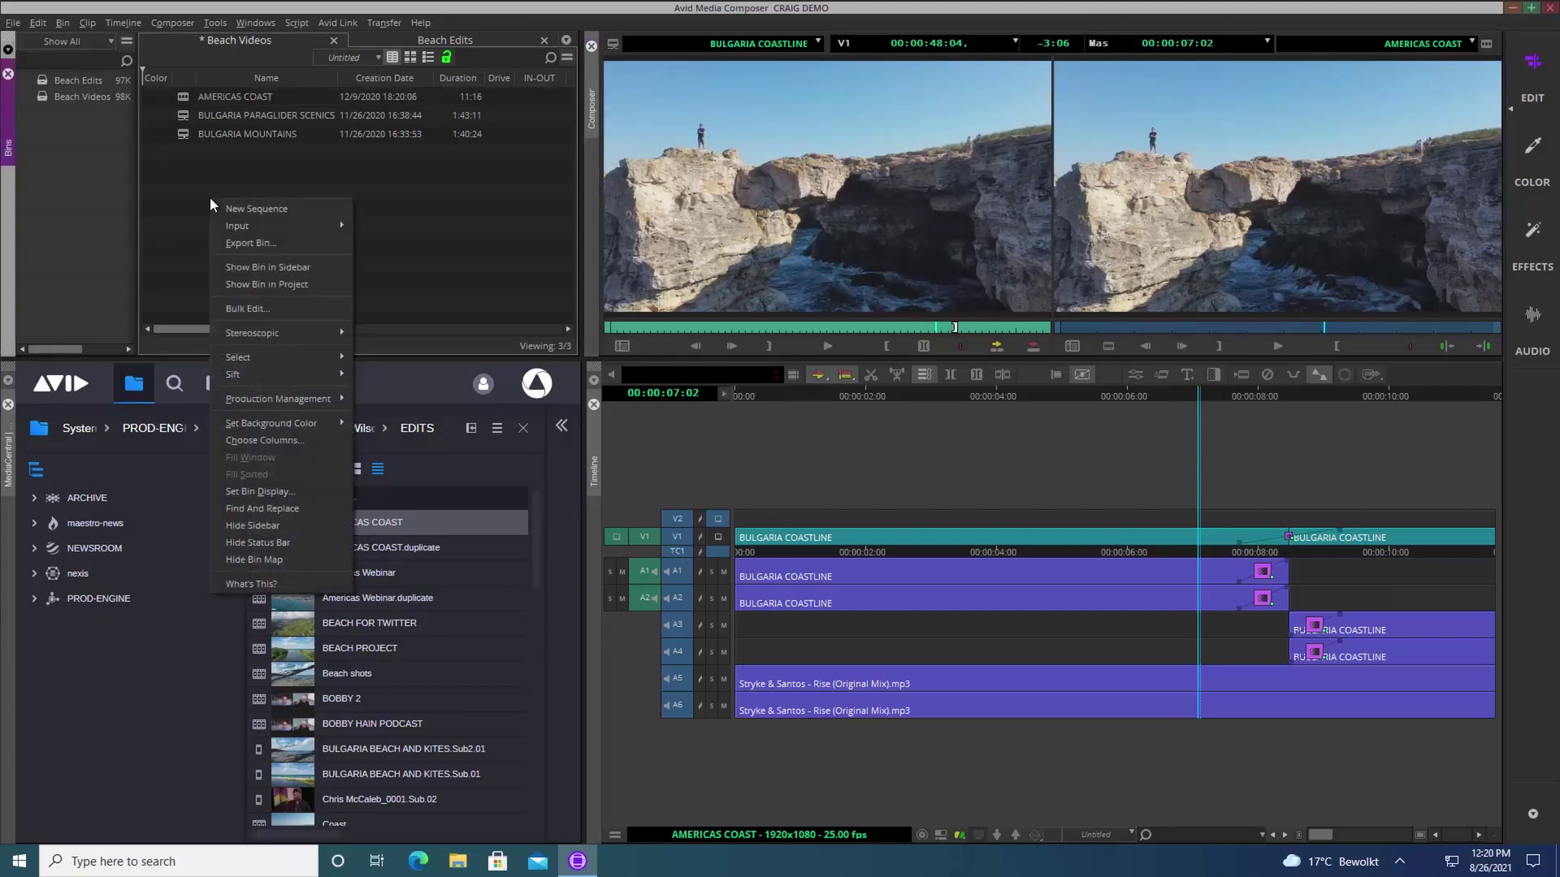
left_click(257, 491)
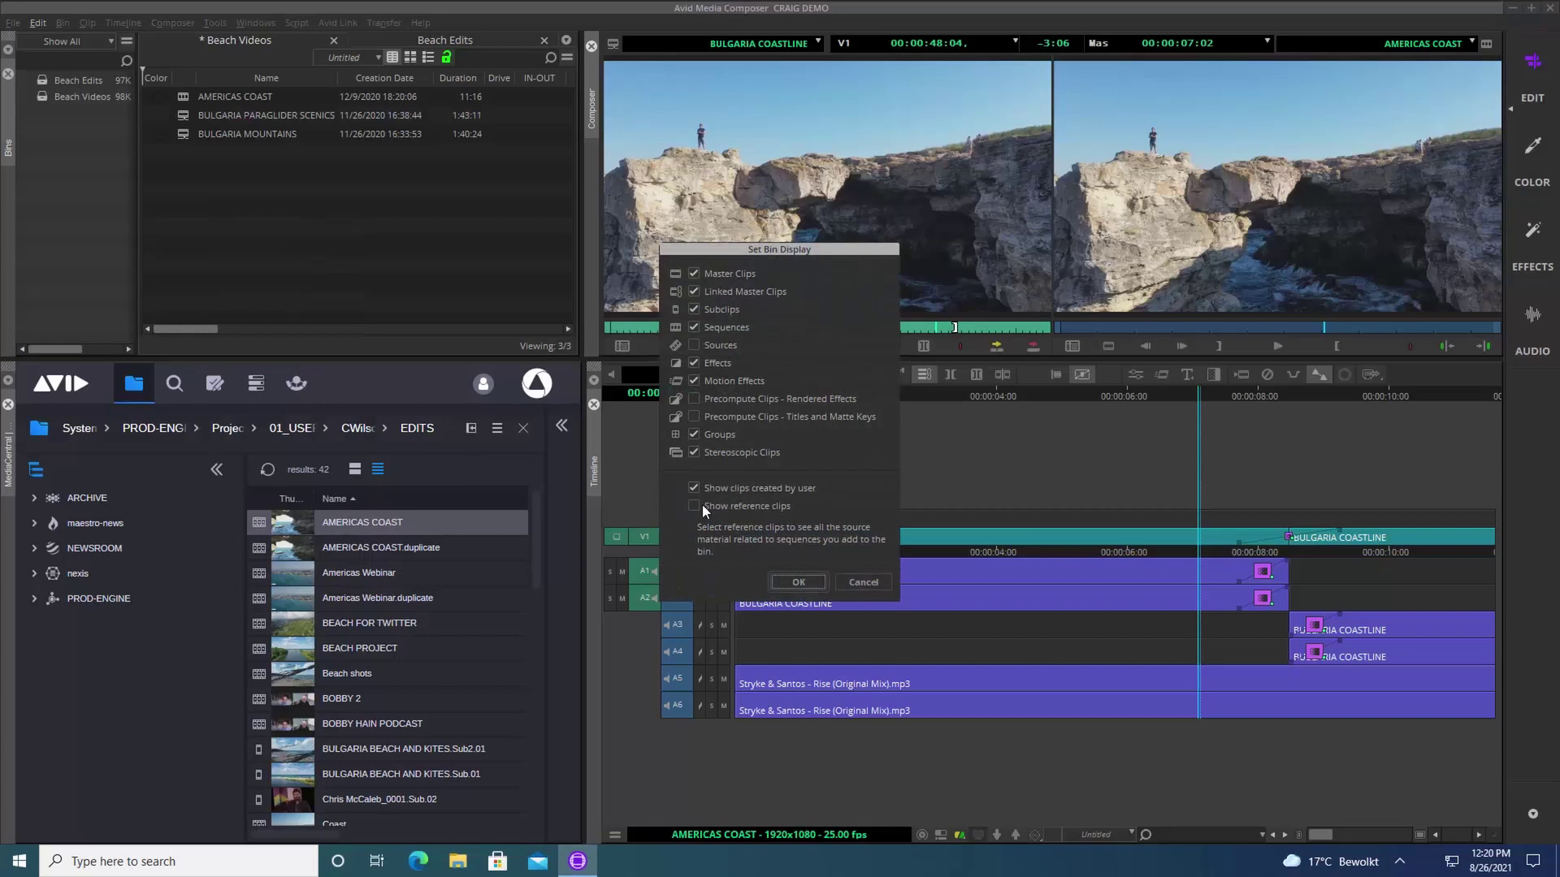
left_click(793, 580)
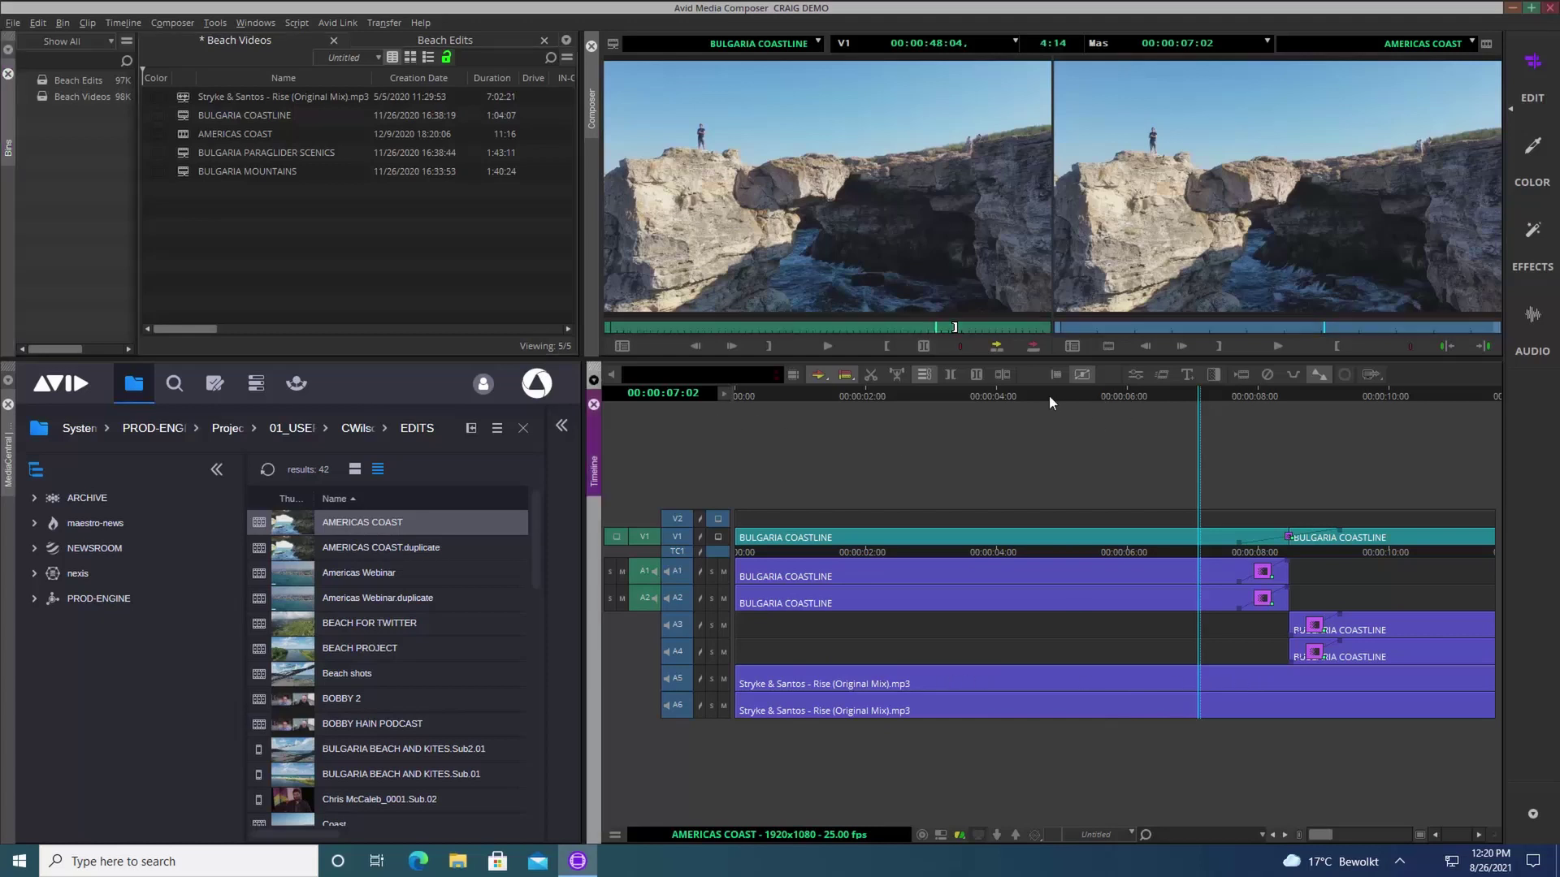
Step: Mark BULGARIA COASTLINE from 00:00:23:08 to 00:00:26:17 and splice that section onto the end of the AMERICAS COAST sequence
key("l")
key("l")
key("l")
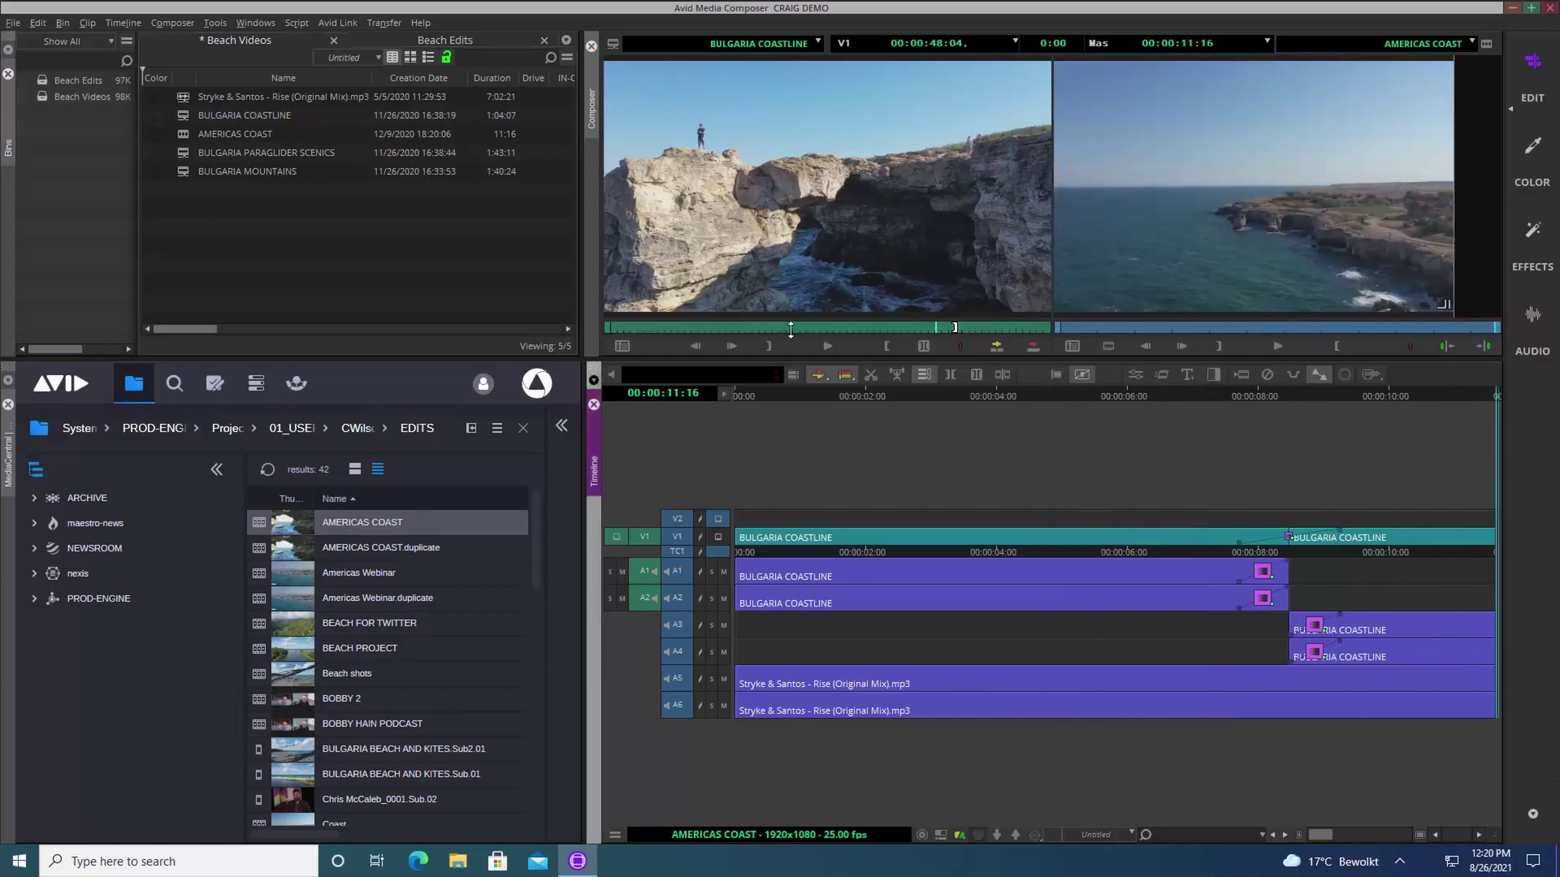
left_click(767, 326)
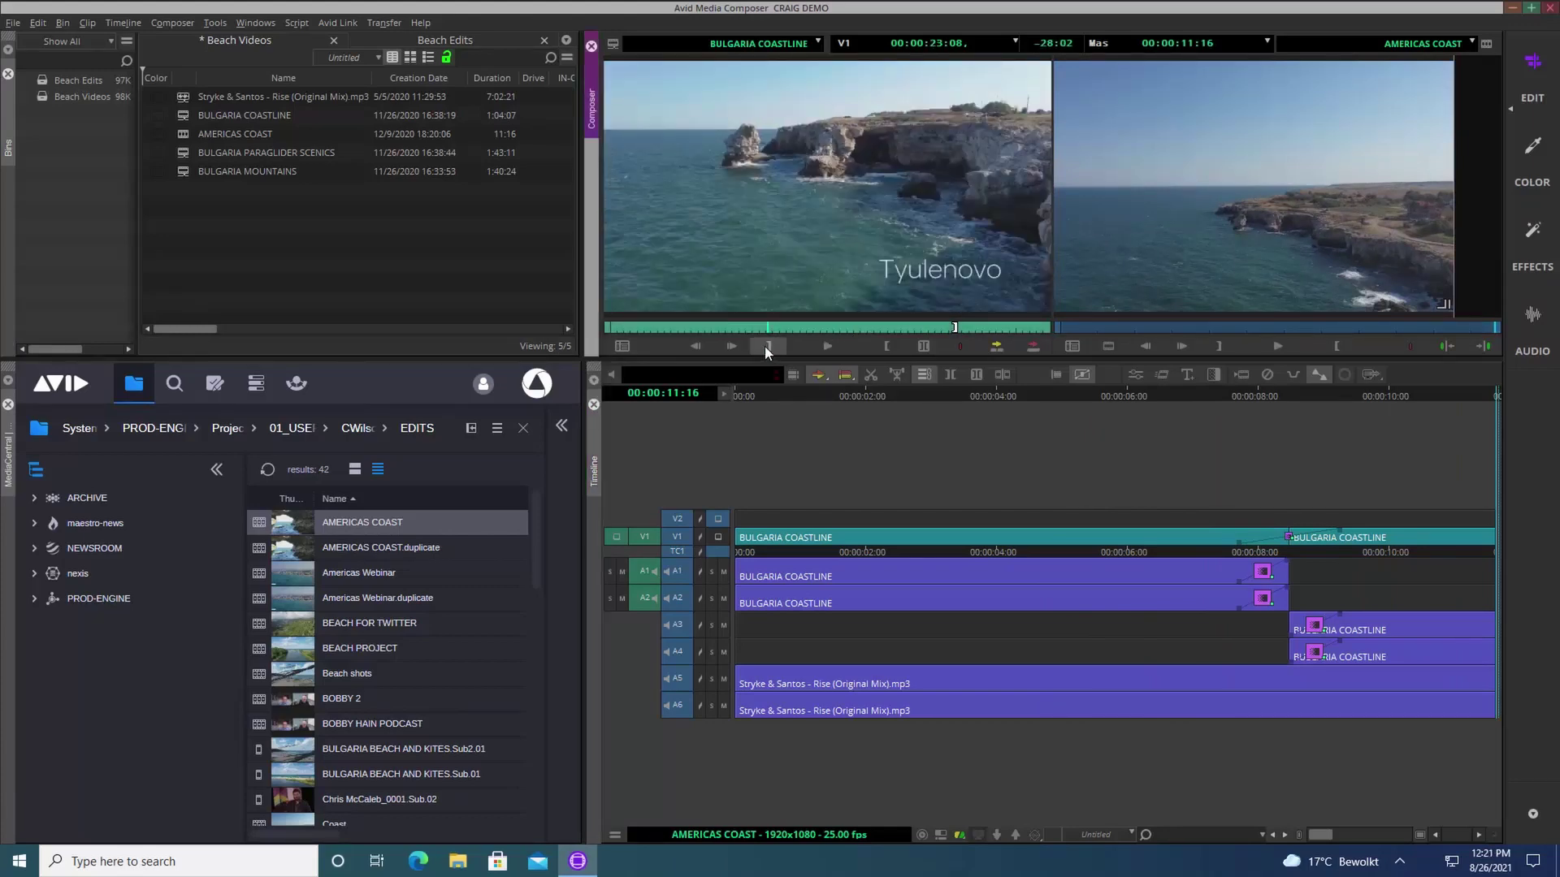
left_click(769, 346)
left_click(786, 329)
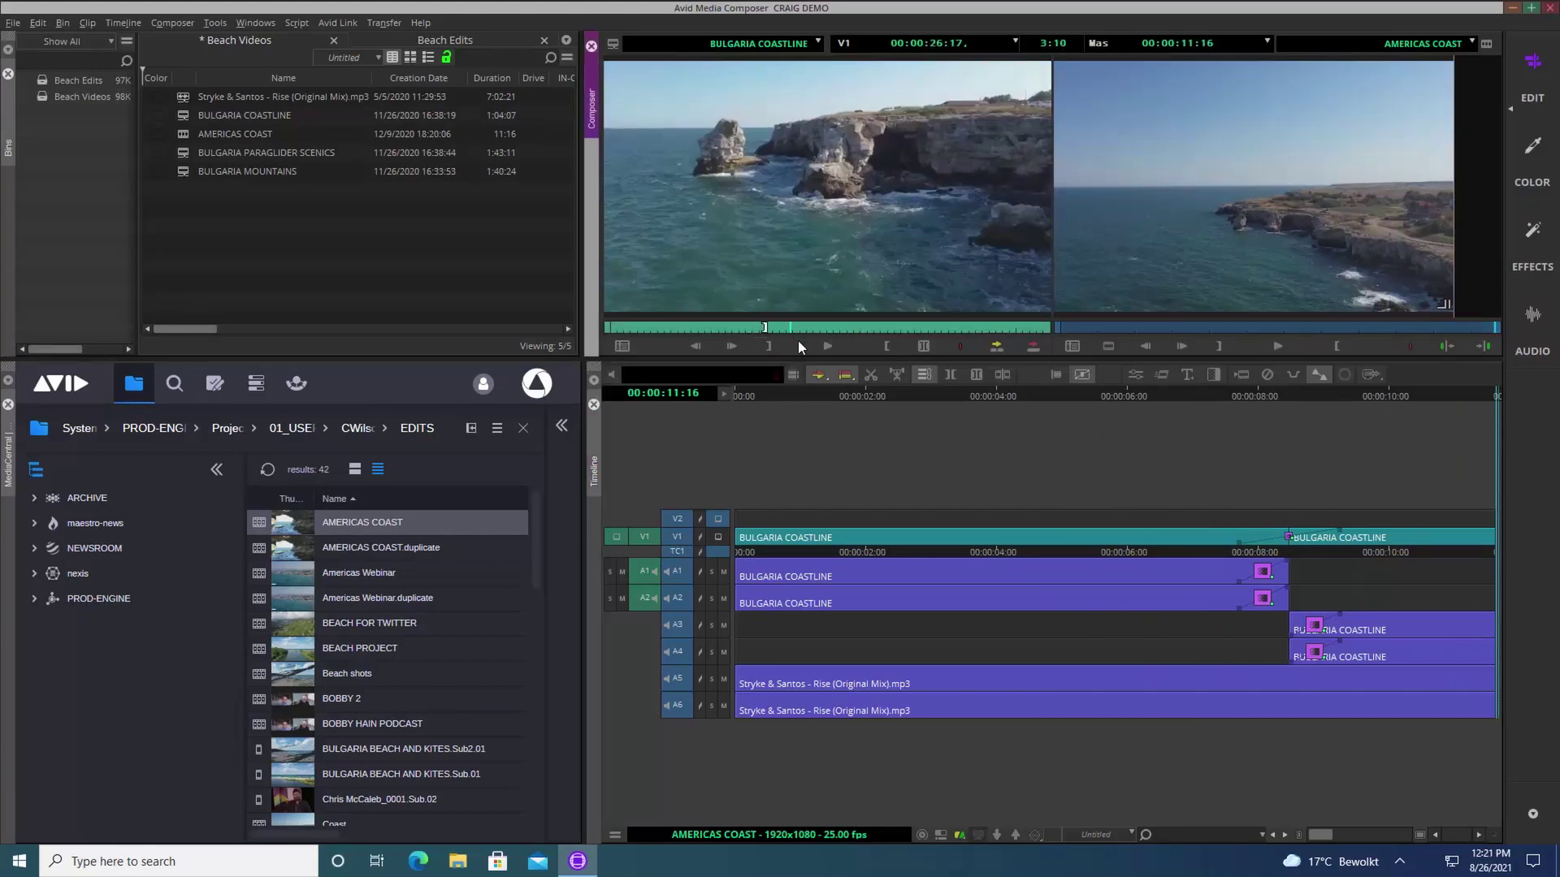
left_click(887, 347)
key("v")
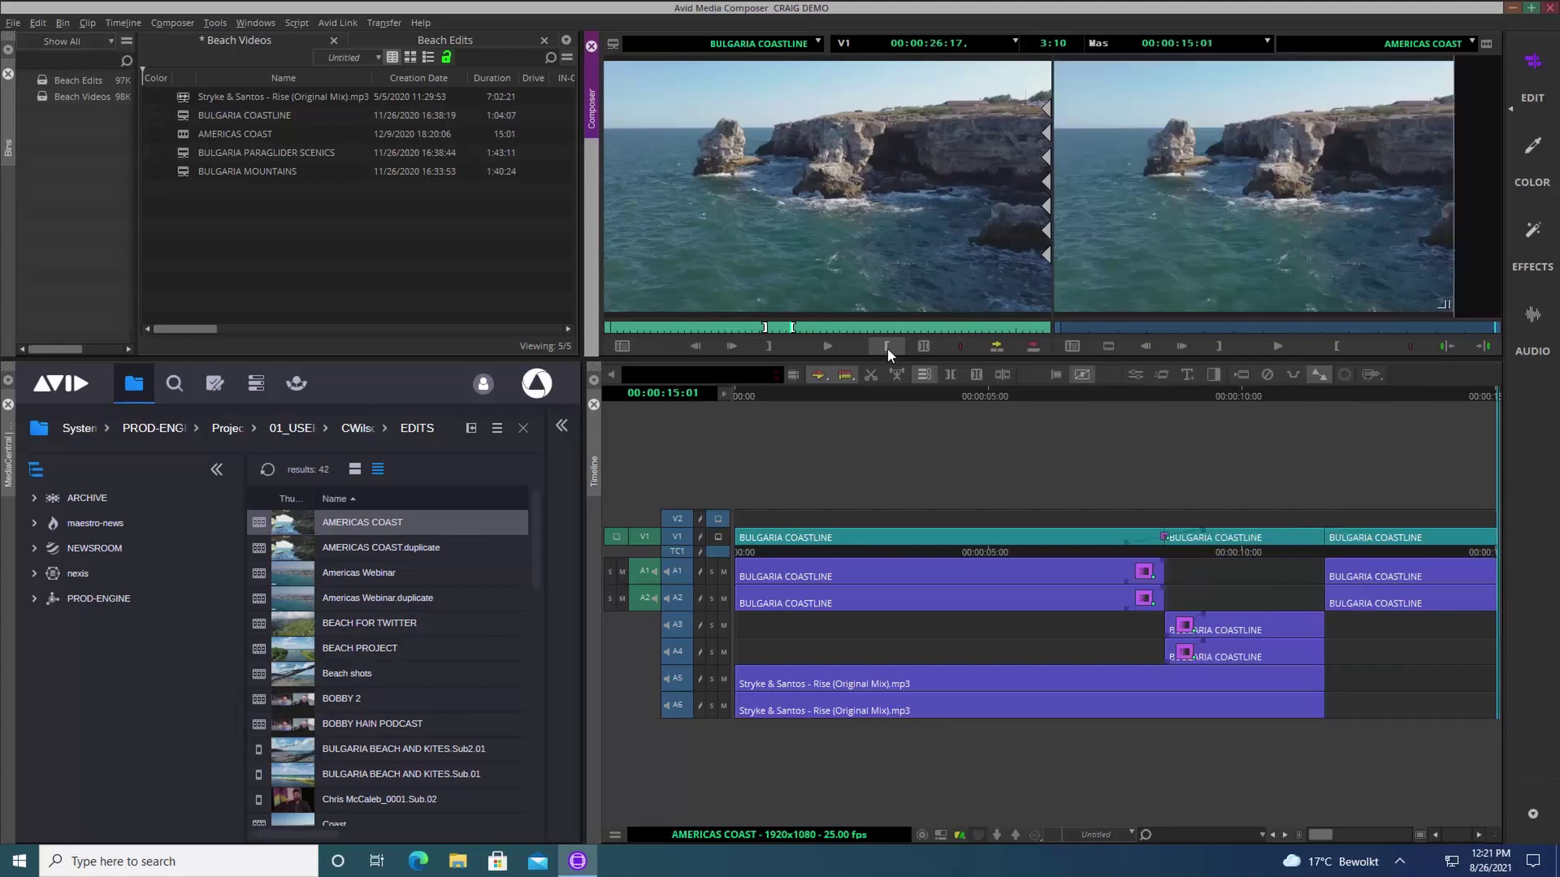
Step: Mark BULGARIA COASTLINE from 00:00:34:21 to 00:00:39:13 and splice it in after the previously added shot
left_click(846, 327)
left_click(770, 346)
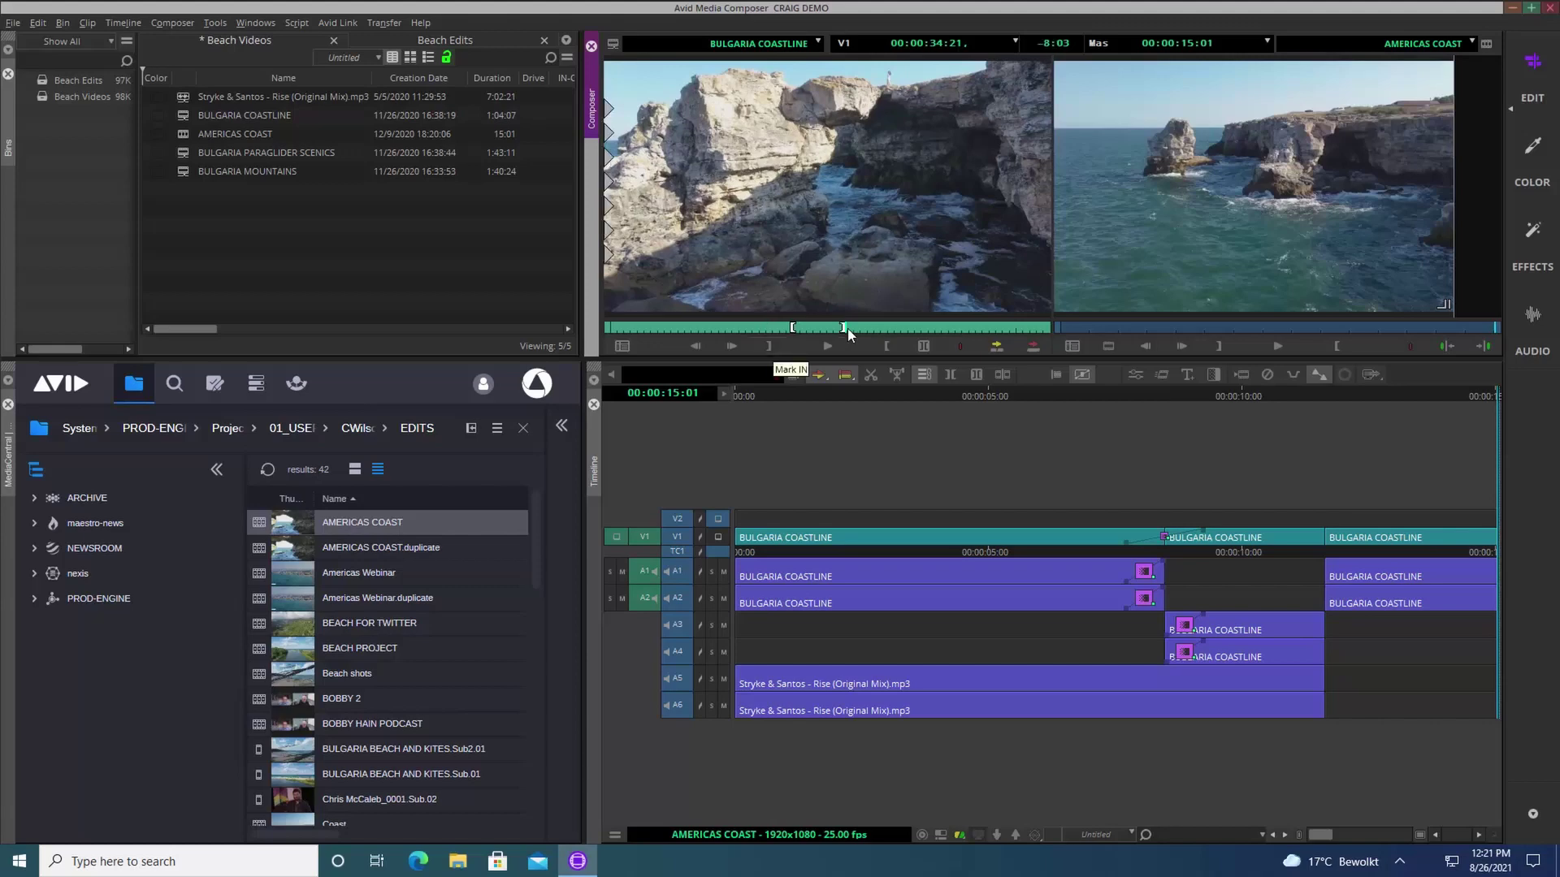
left_click(878, 328)
left_click(889, 348)
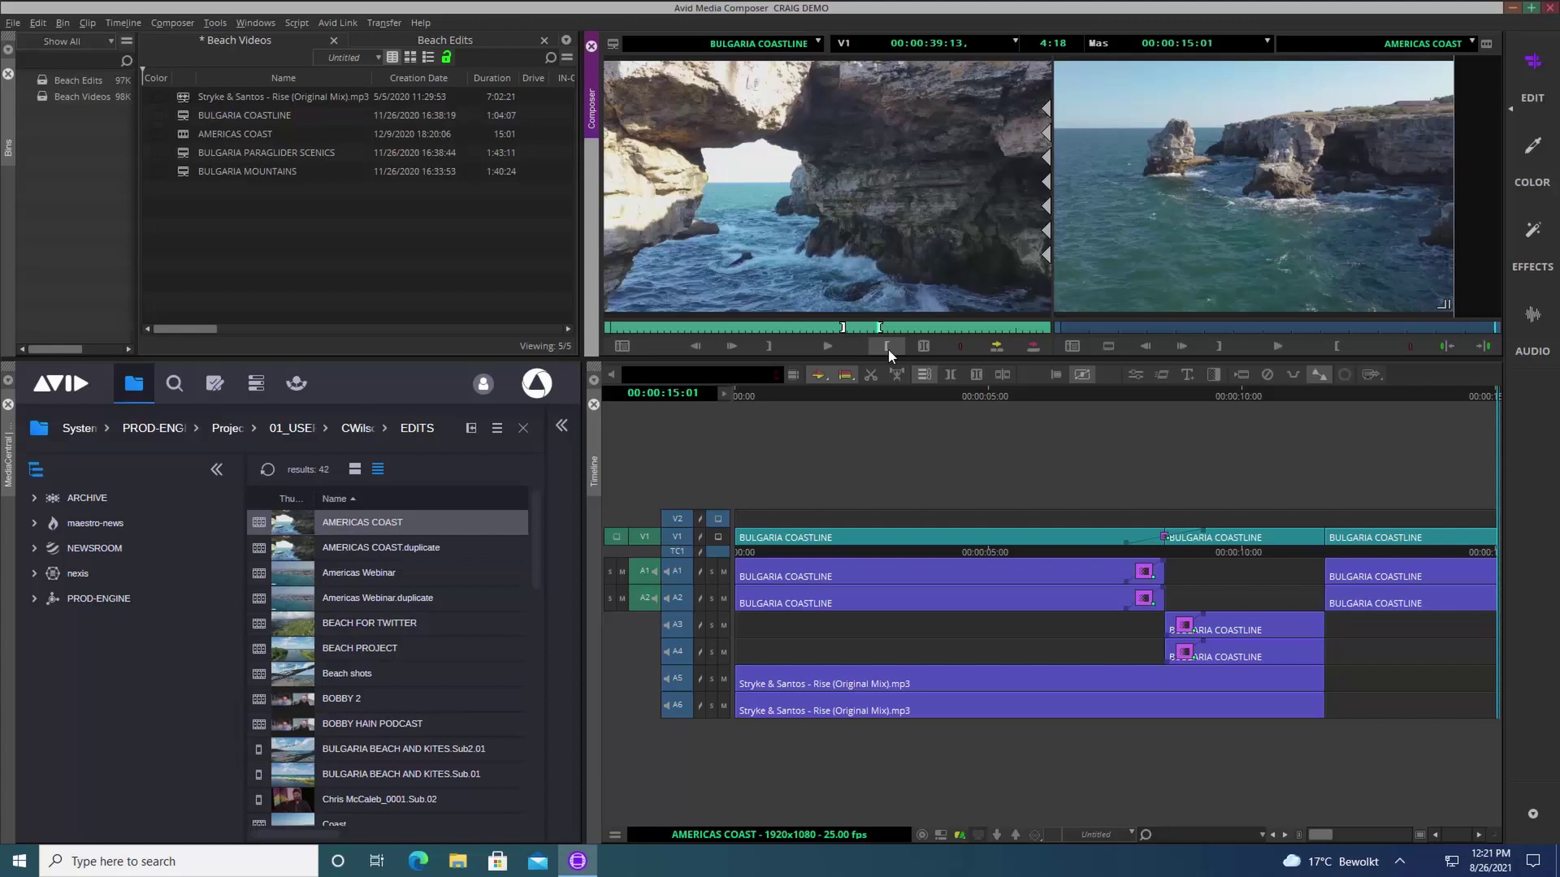
key("v")
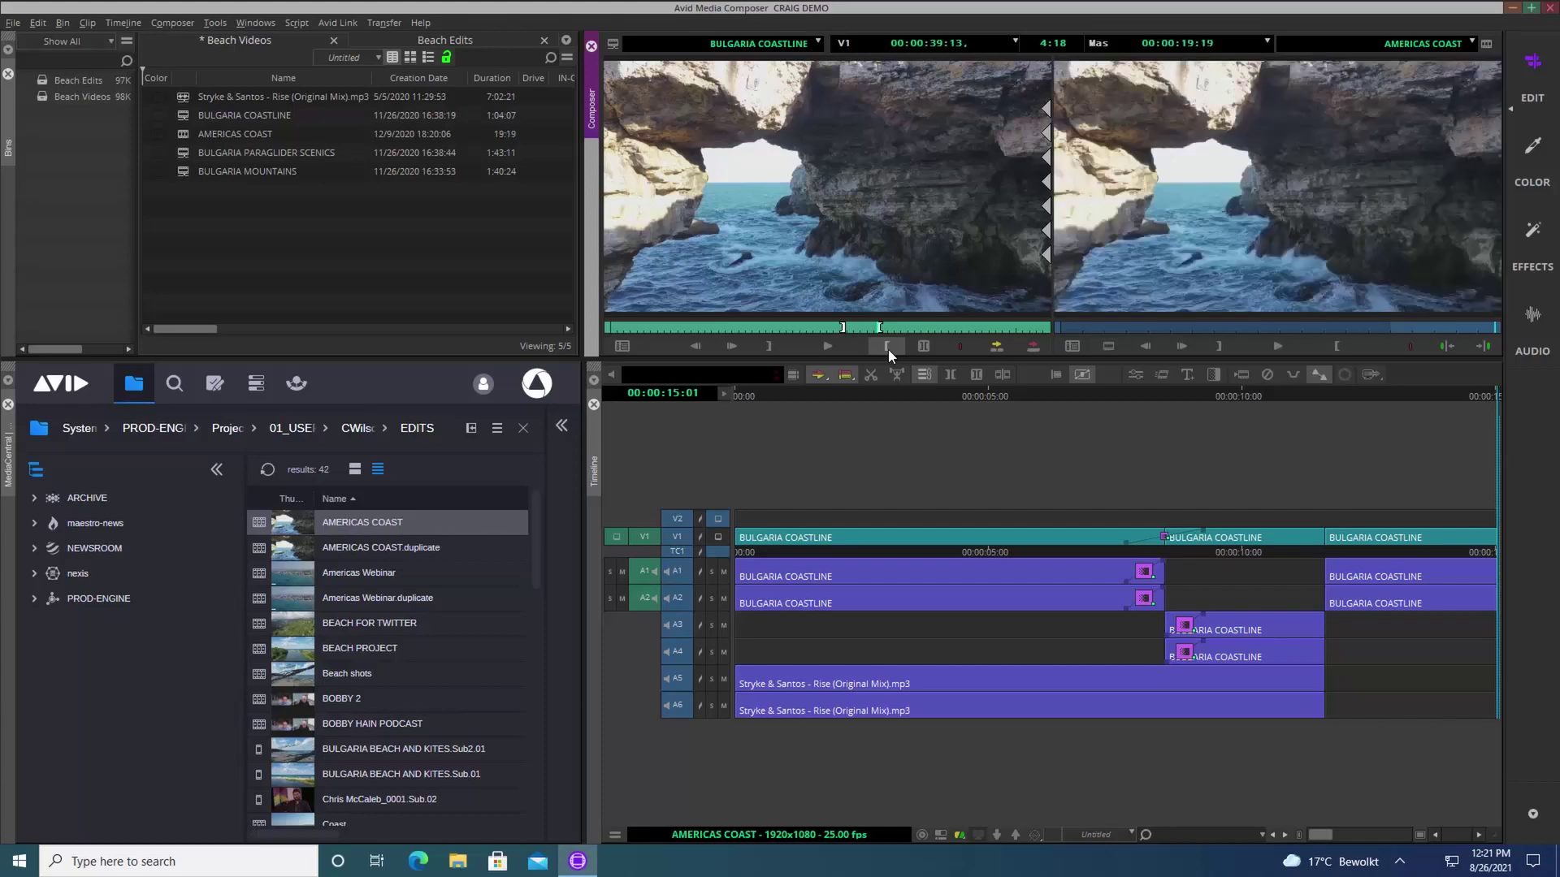
Step: Review the added shots back to 00:00:15:00 and check the AMERICAS COAST sequence in to Production Management
left_click_drag(1381, 396, 1314, 411)
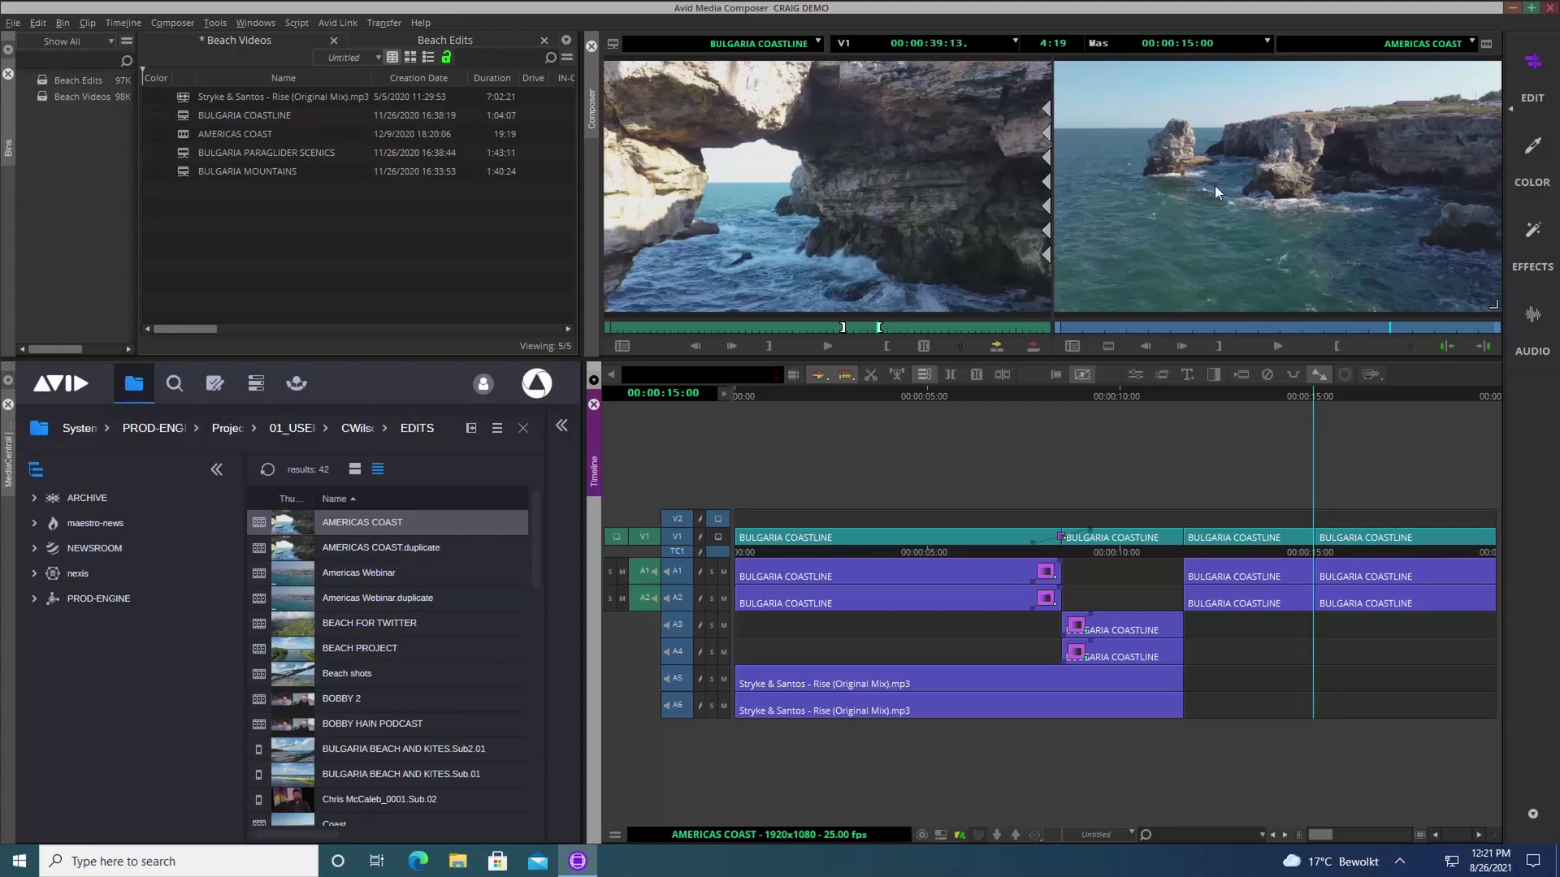
right_click(1259, 207)
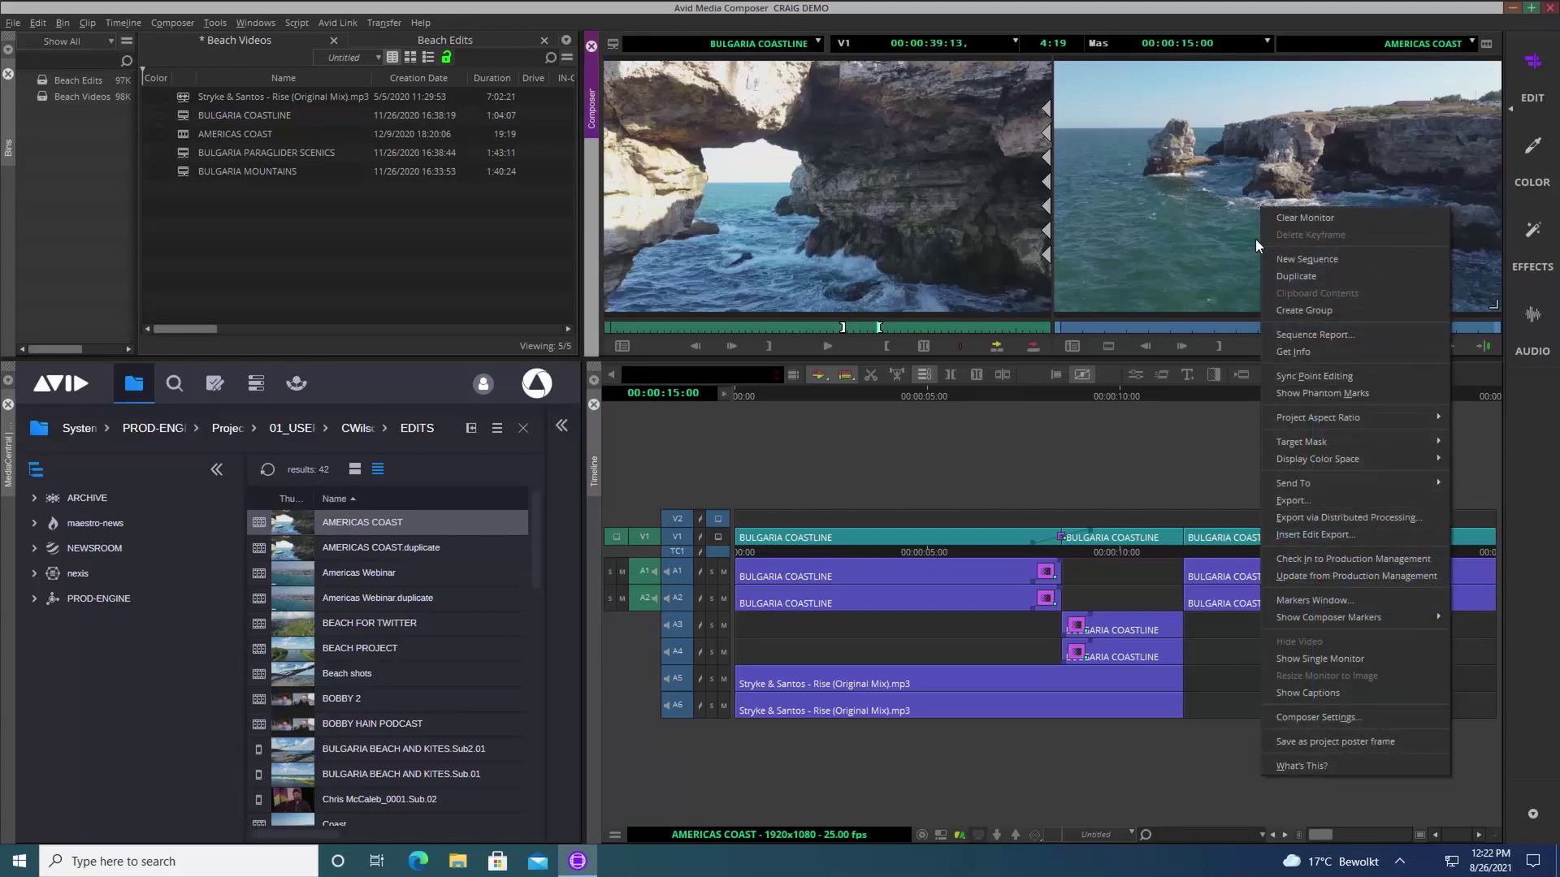
left_click(1379, 557)
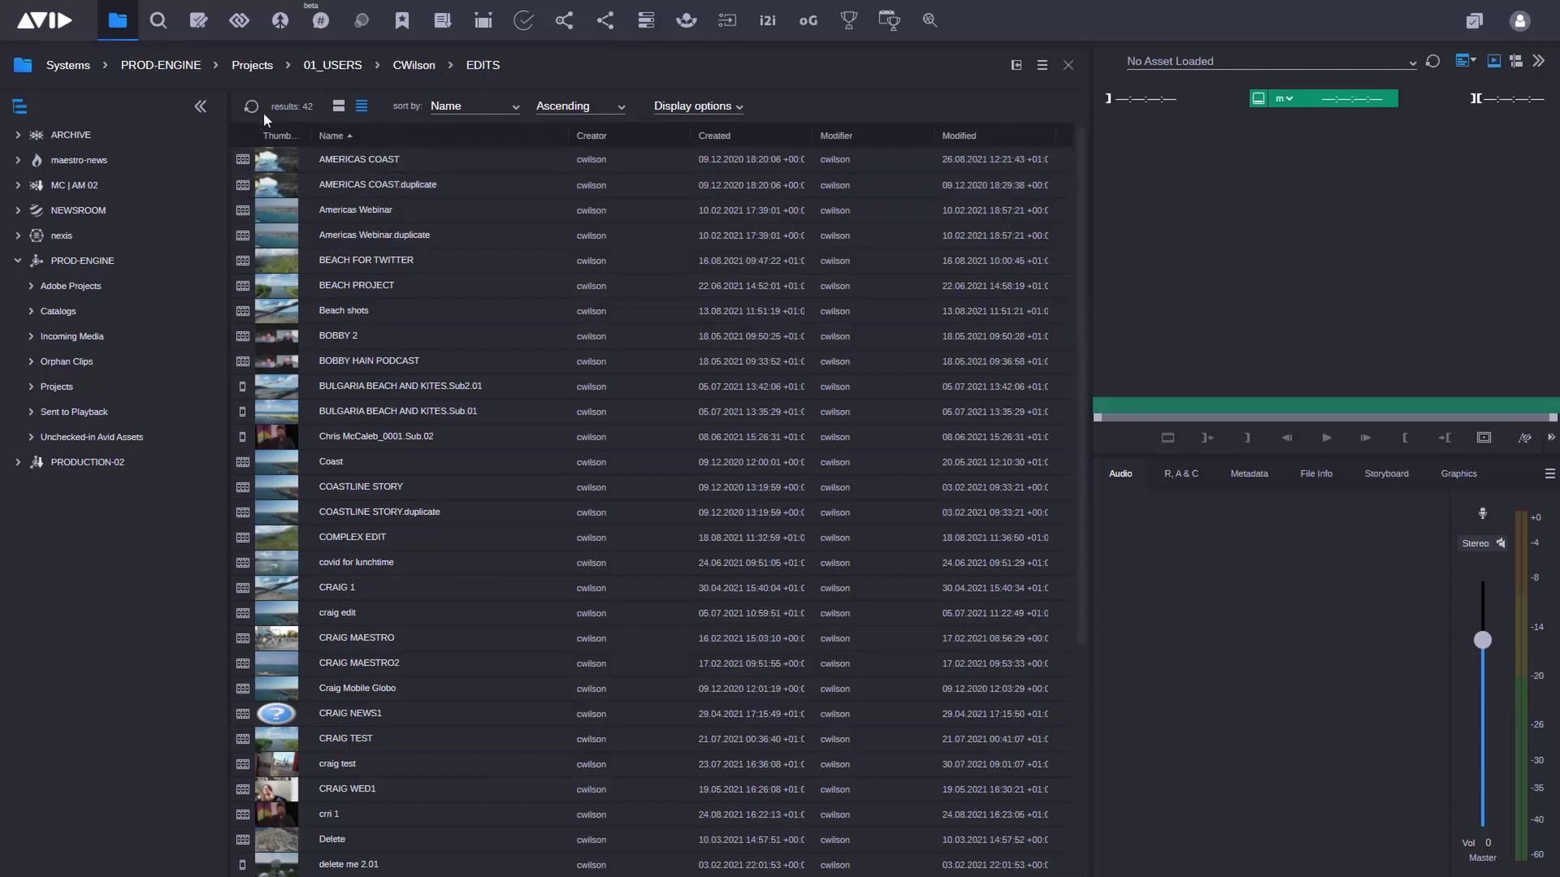
Step: Load the AMERICAS COAST sequence from the EDITS folder in MediaCentral Cloud UX, show its timeline and enlarge the timeline area
left_click(278, 158)
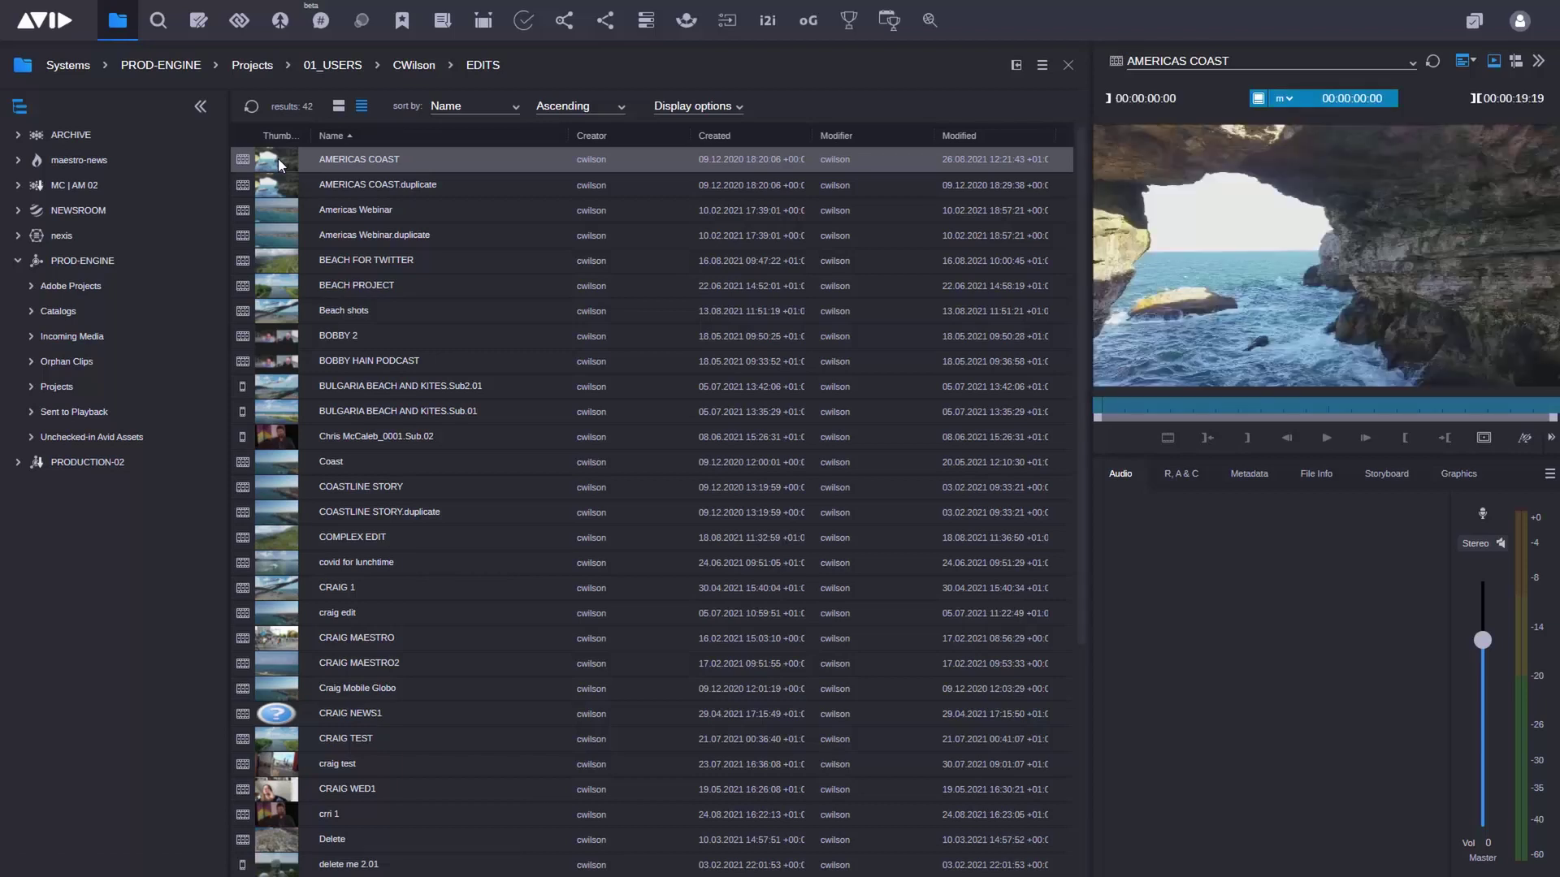
left_click(1518, 65)
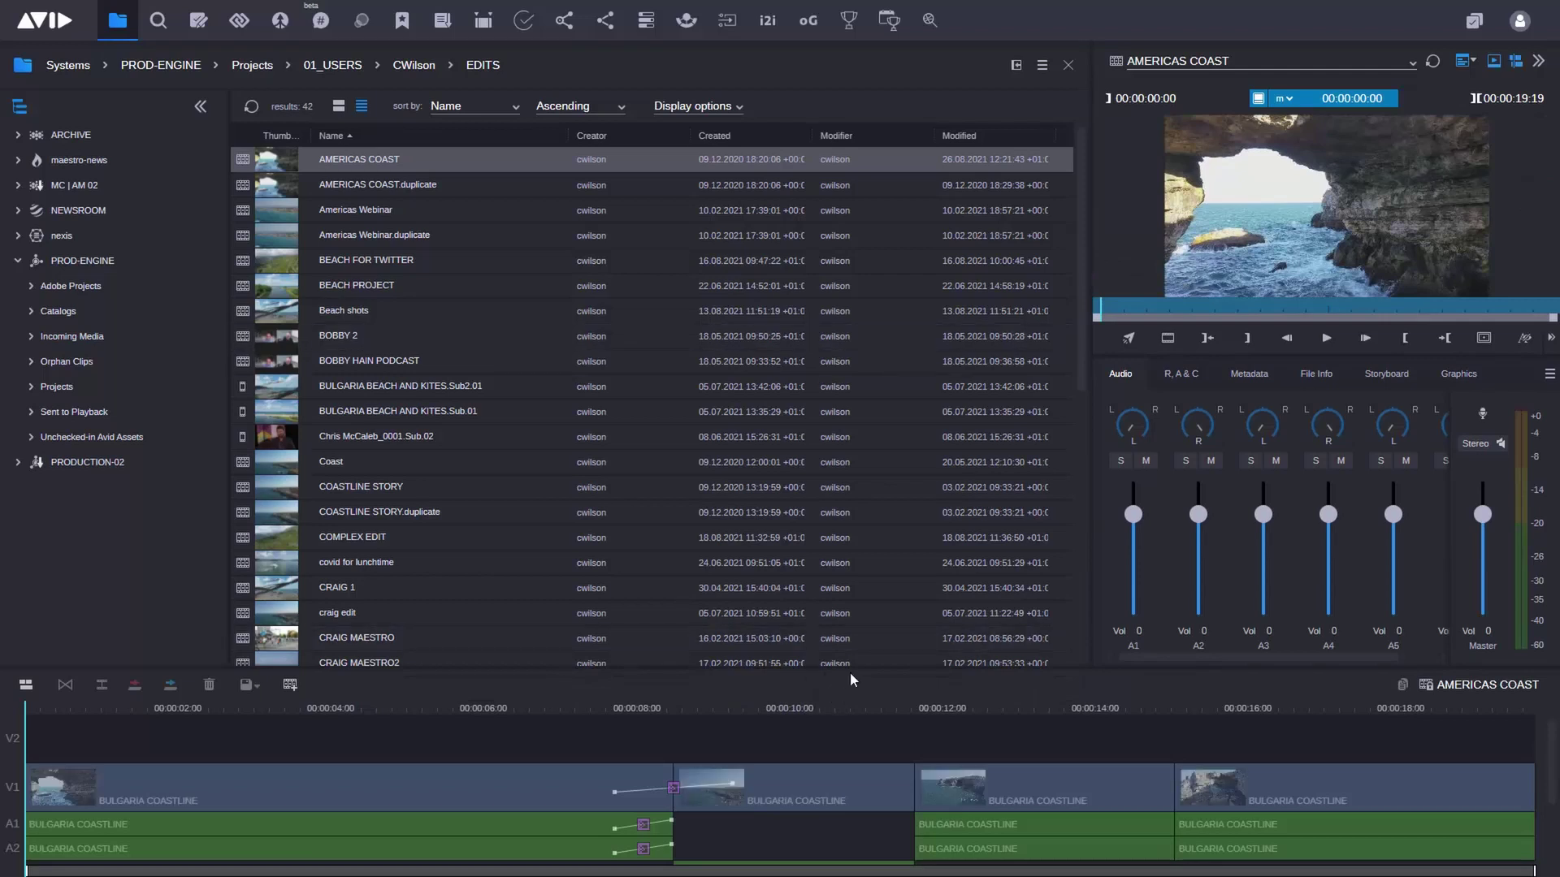
left_click_drag(851, 666, 850, 572)
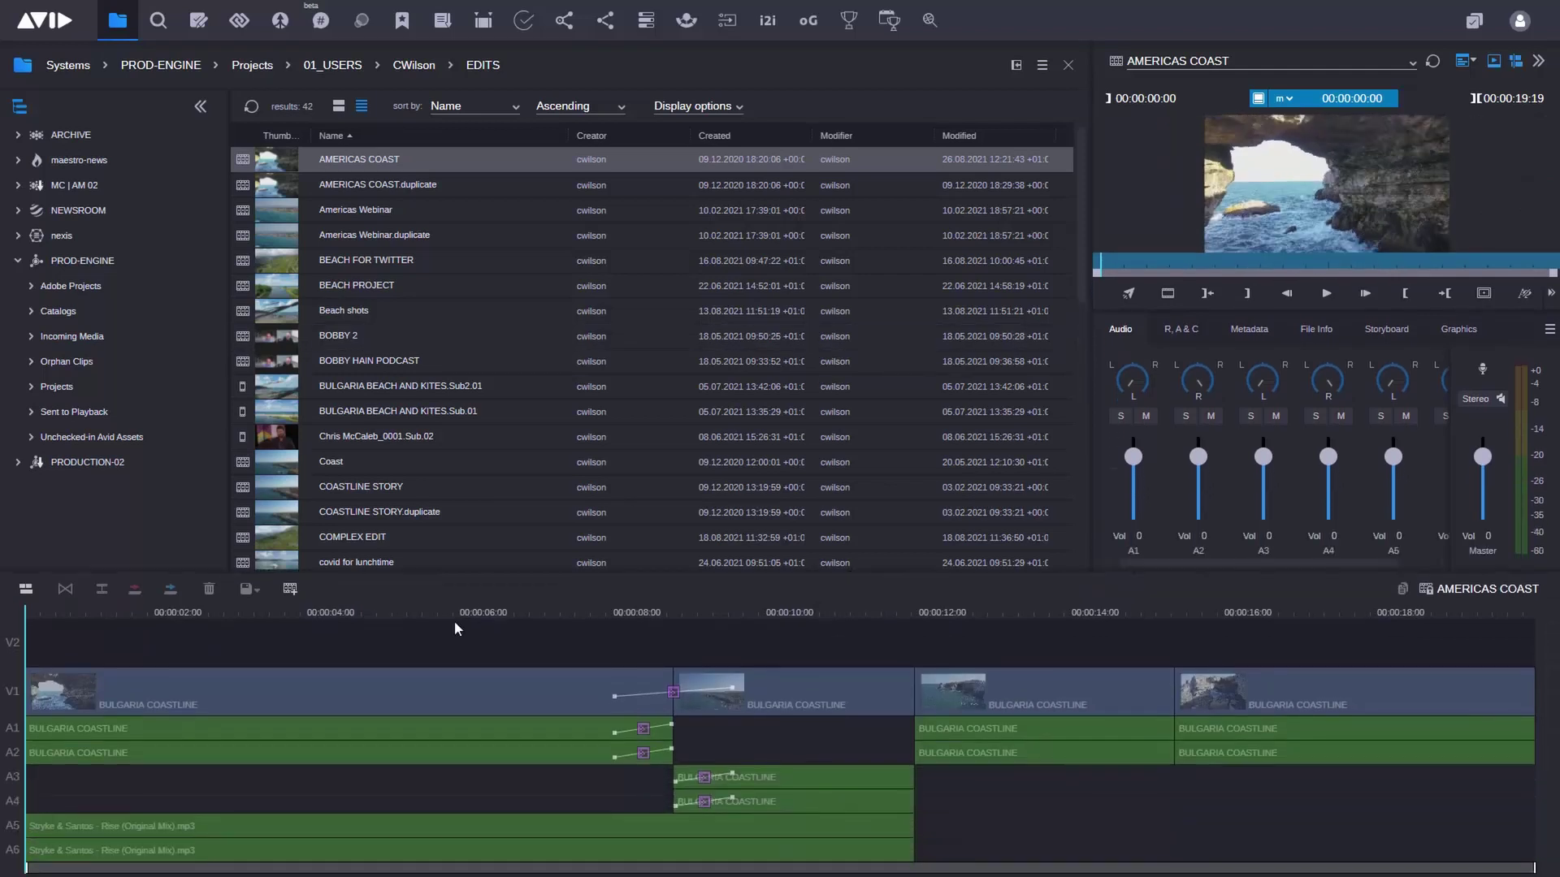
Step: Review AMERICAS COAST from 00:00:07:00 with the asset details hidden, and park the playhead at 00:00:15:16
left_click(562, 617)
left_click(1463, 65)
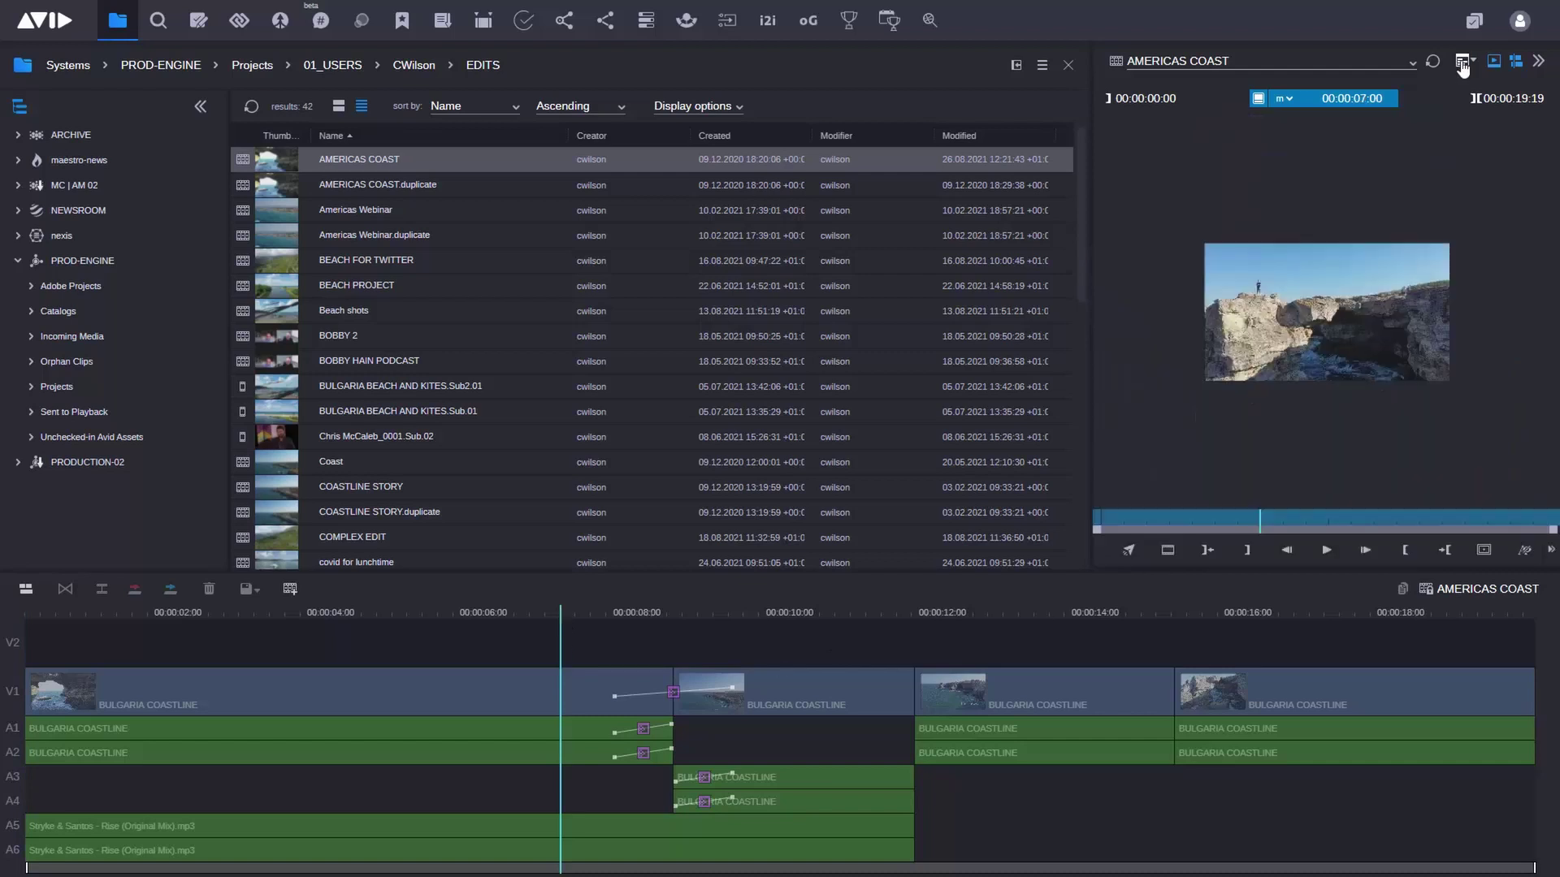
left_click(1327, 552)
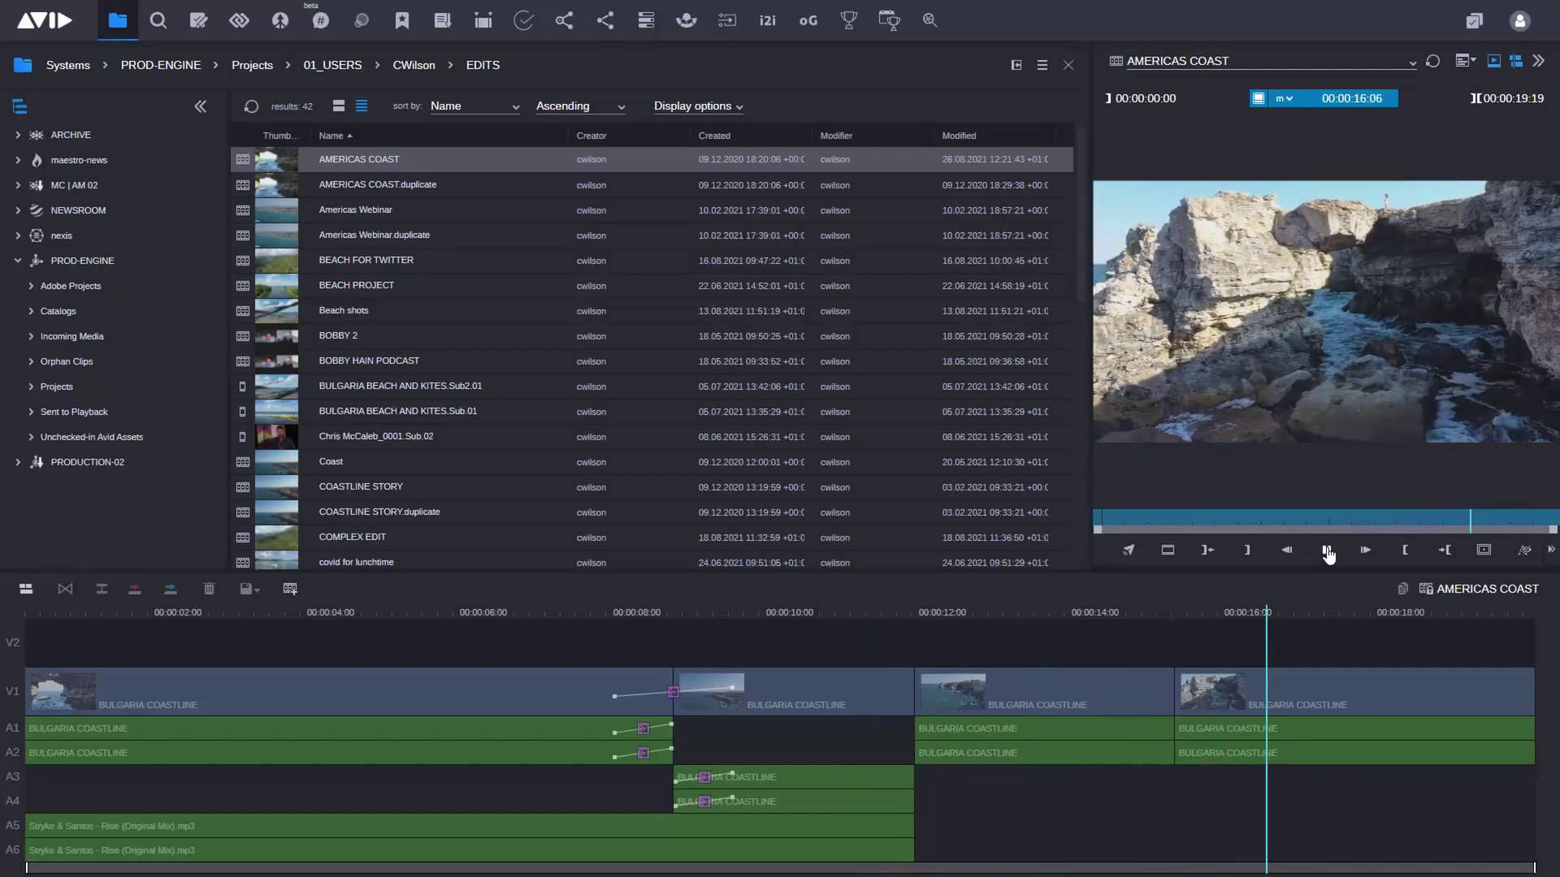
left_click(1327, 553)
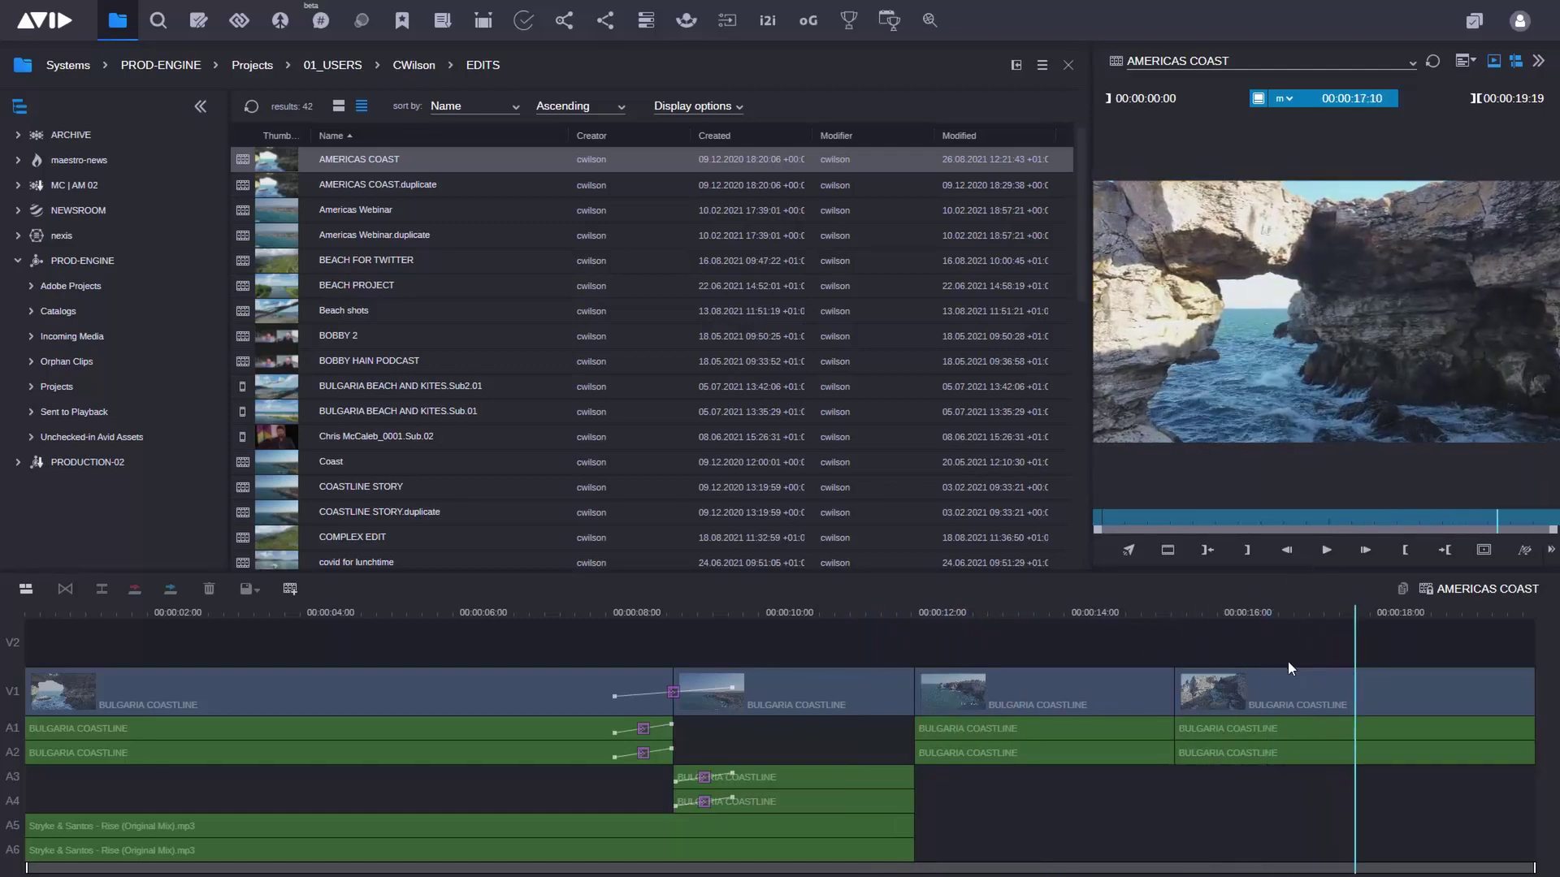
left_click_drag(1271, 610, 1222, 616)
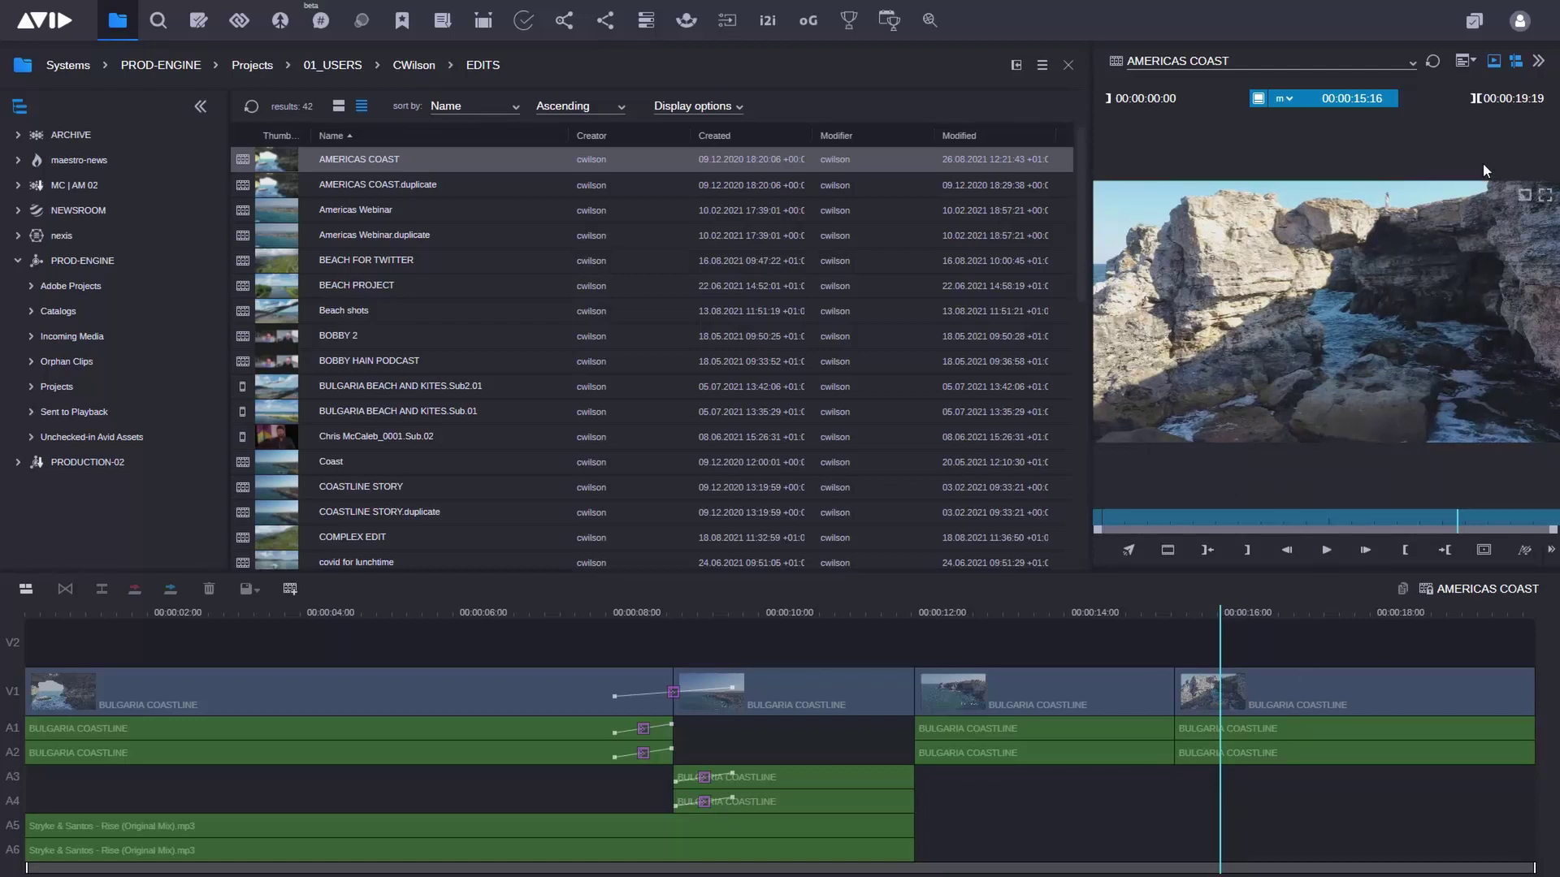
Step: Show the asset details again, place them beside the viewer and switch them to the Storyboard
left_click(1463, 64)
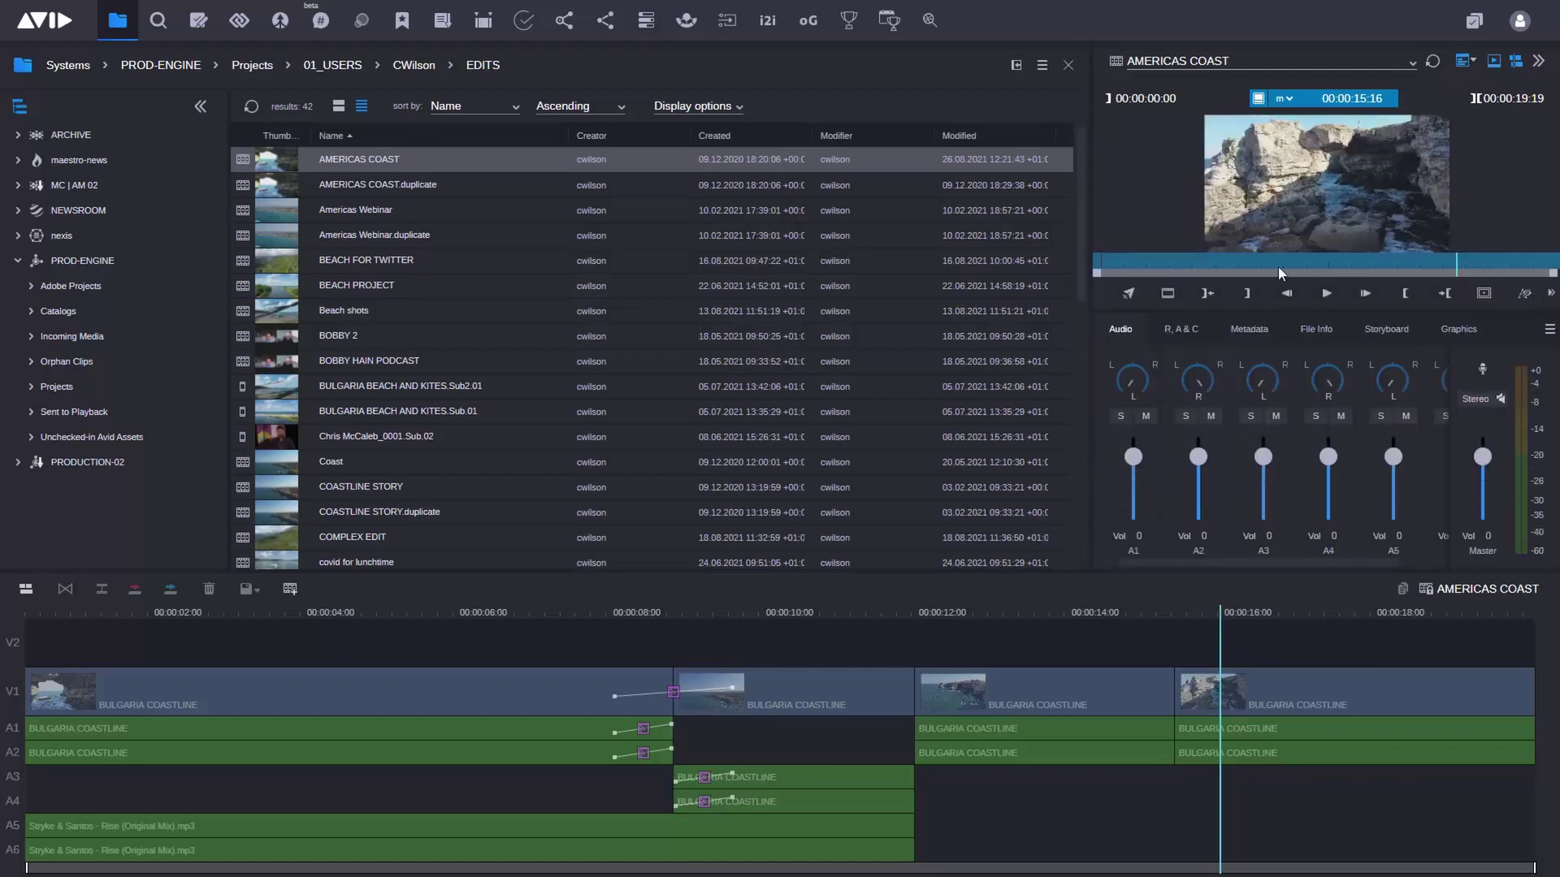
left_click(1473, 64)
left_click(1495, 98)
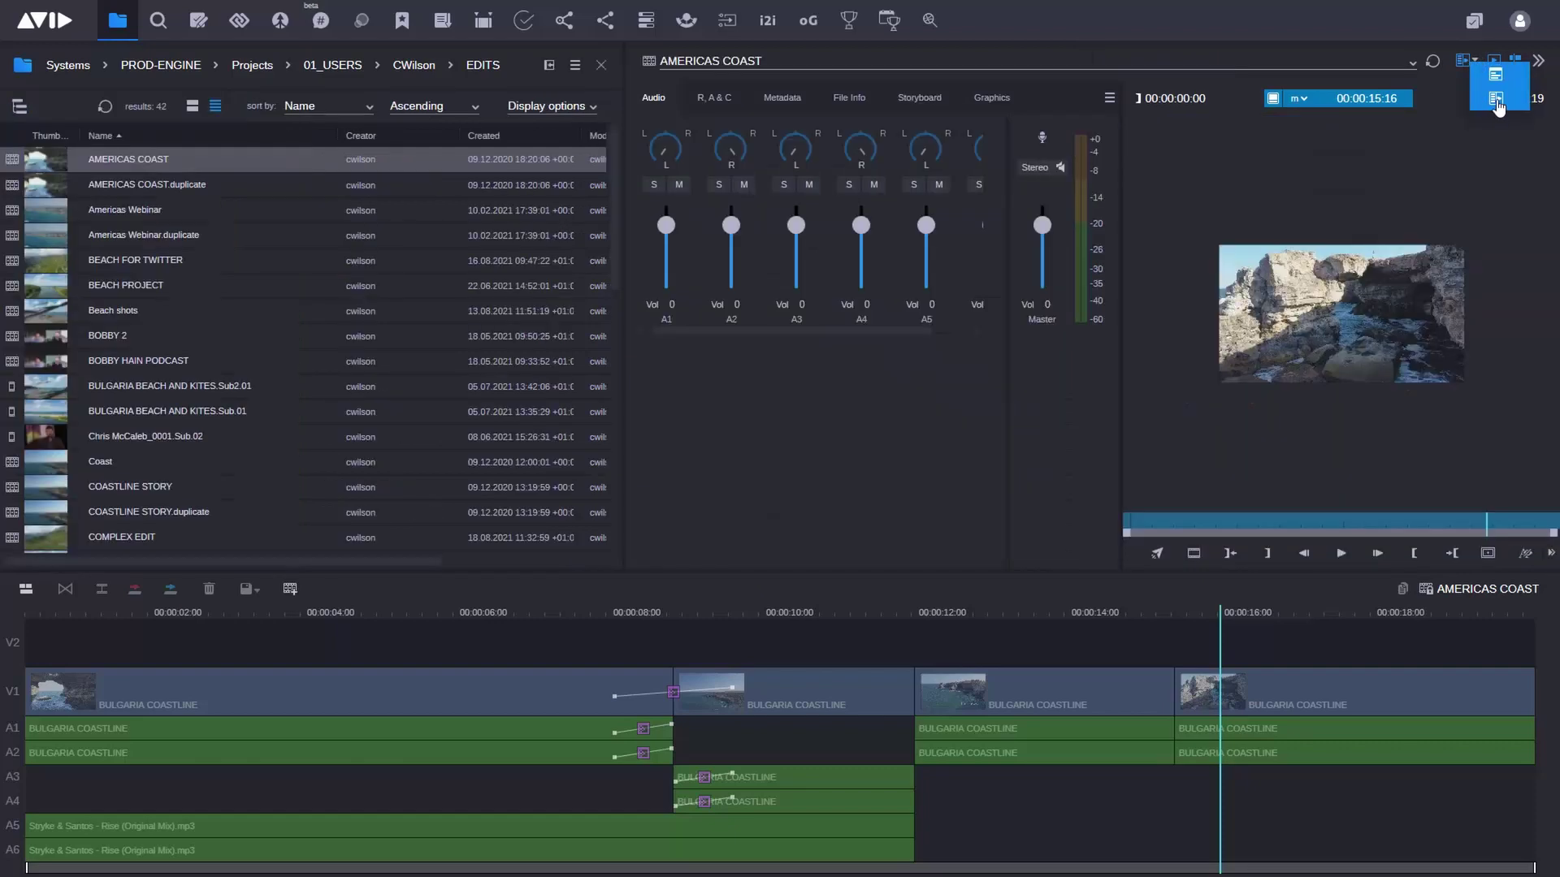
left_click(933, 101)
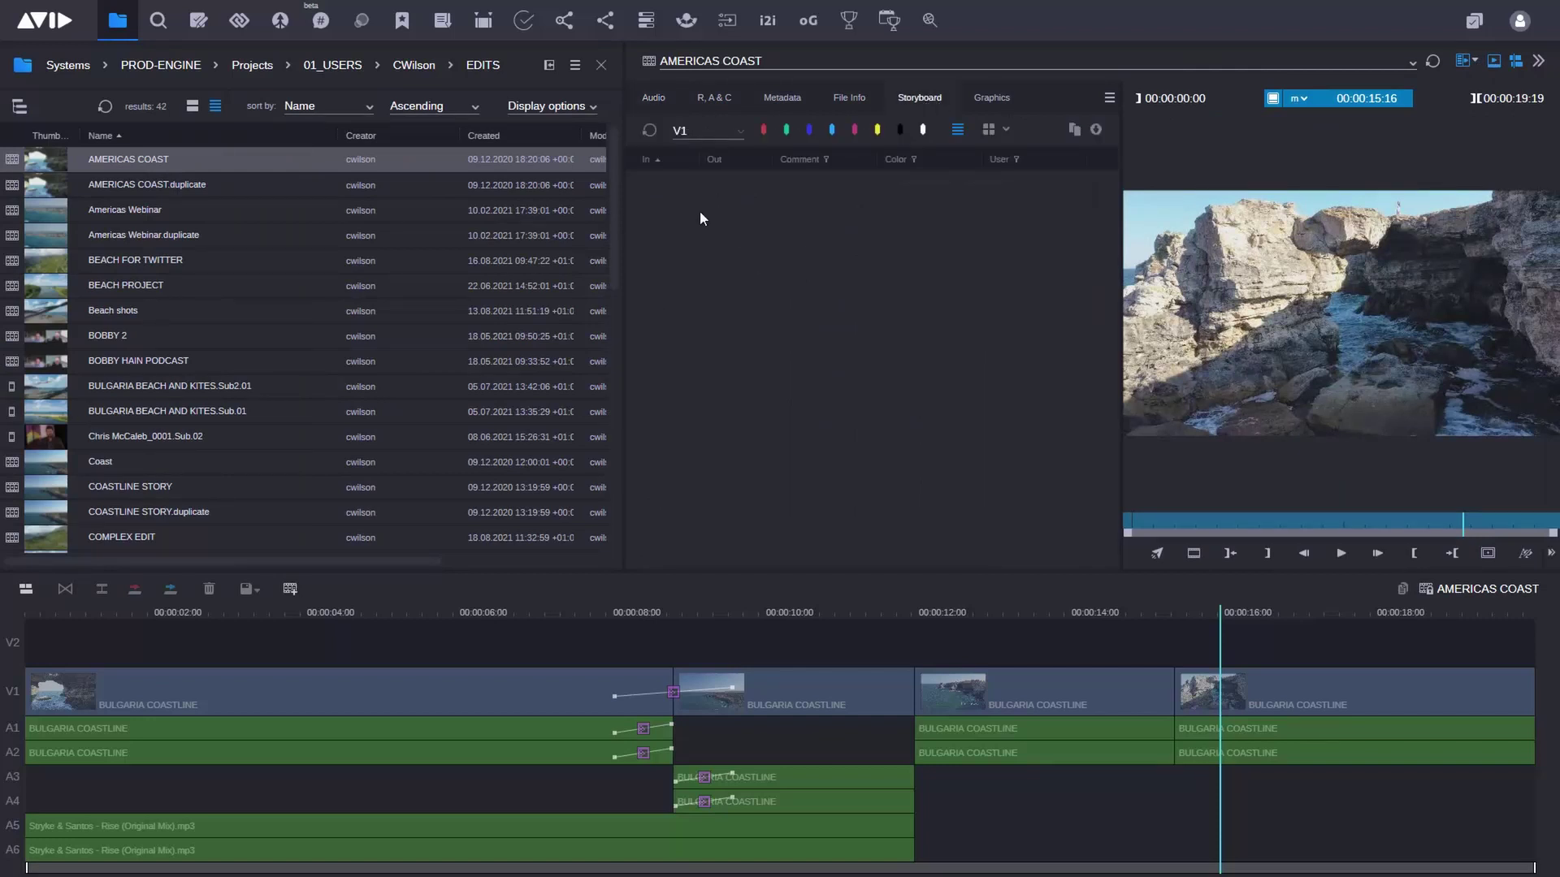
Step: Add a red V1 marker at 00:00:15:16 with the comment "CHANGE THIS SHOT"
left_click(764, 132)
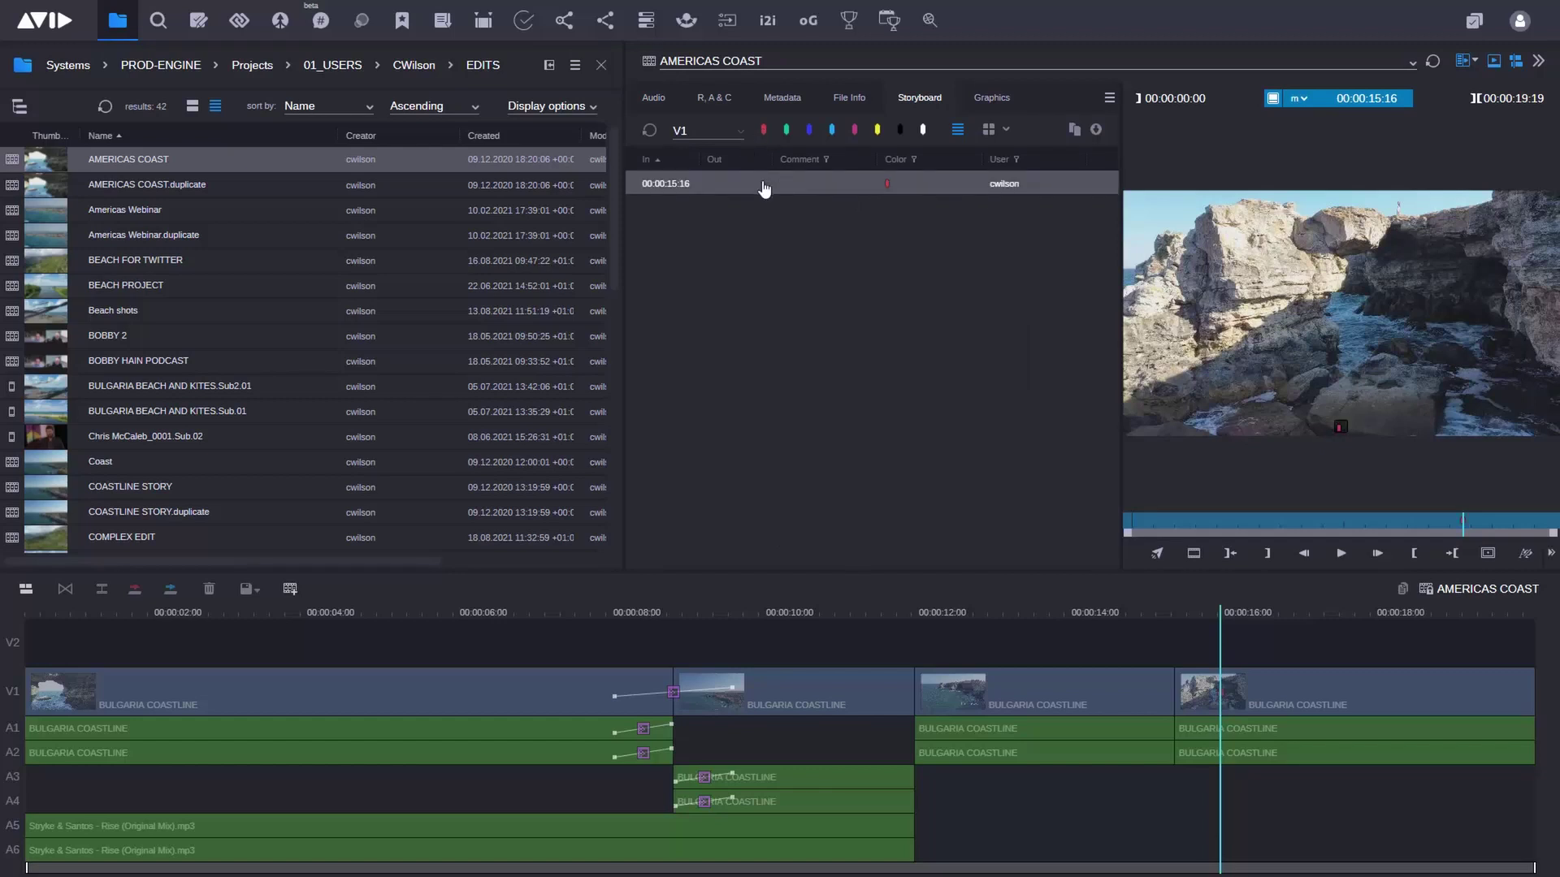
type("CHANGE THIS")
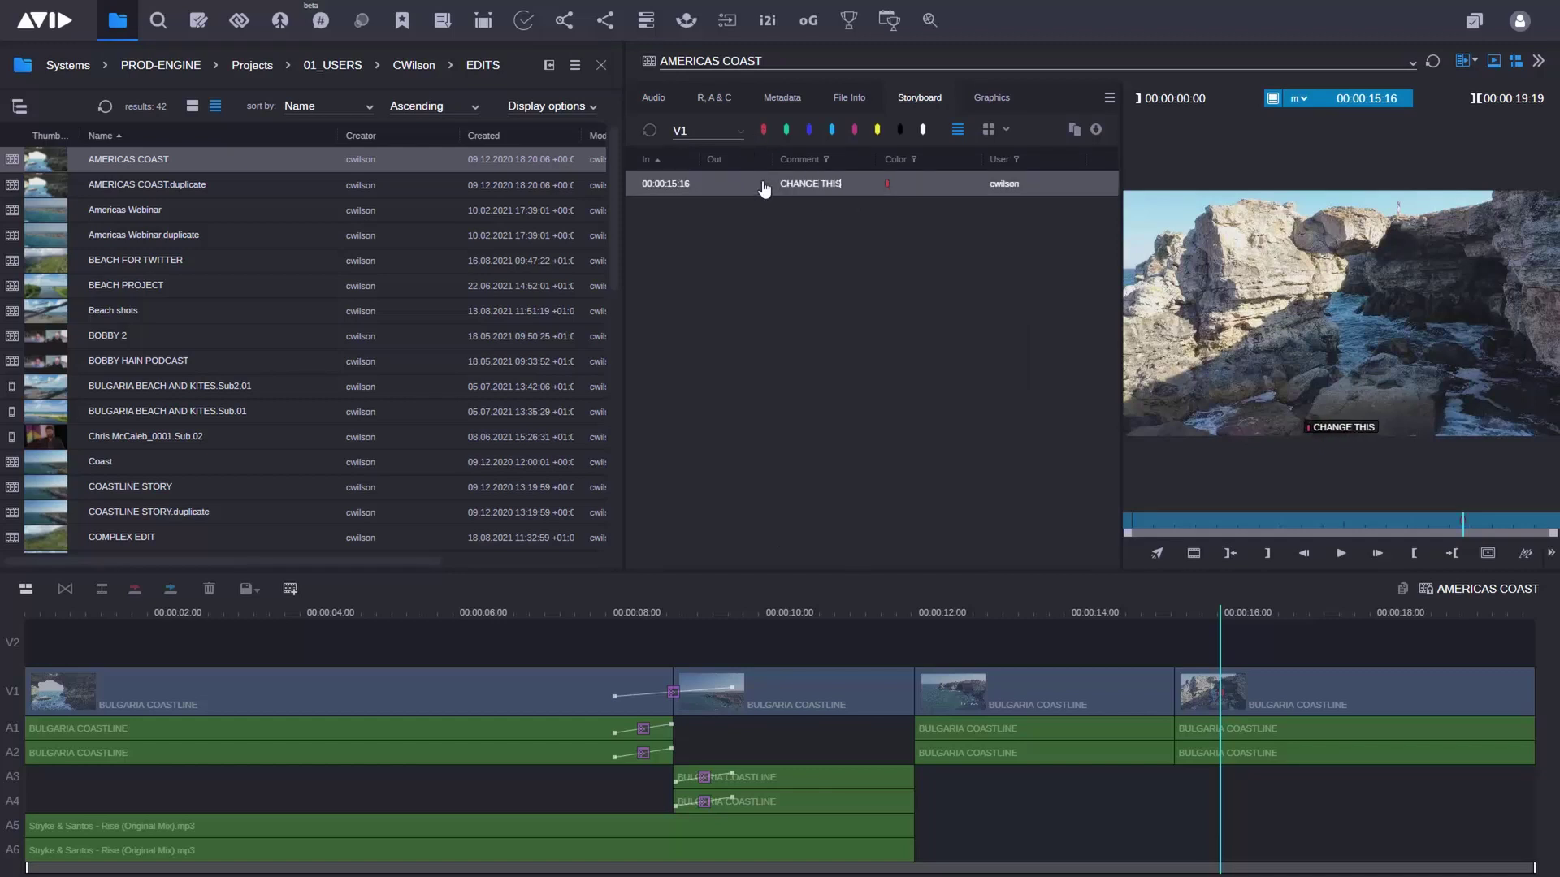
type(" SHOT")
key("Return")
Step: Add a red V1 marker at 00:00:11:21 with the comment "TAKE OUT THE GRAPHIC"
mouse_move(1362, 527)
left_mouse_down()
mouse_move(1472, 523)
mouse_move(1382, 530)
left_mouse_up()
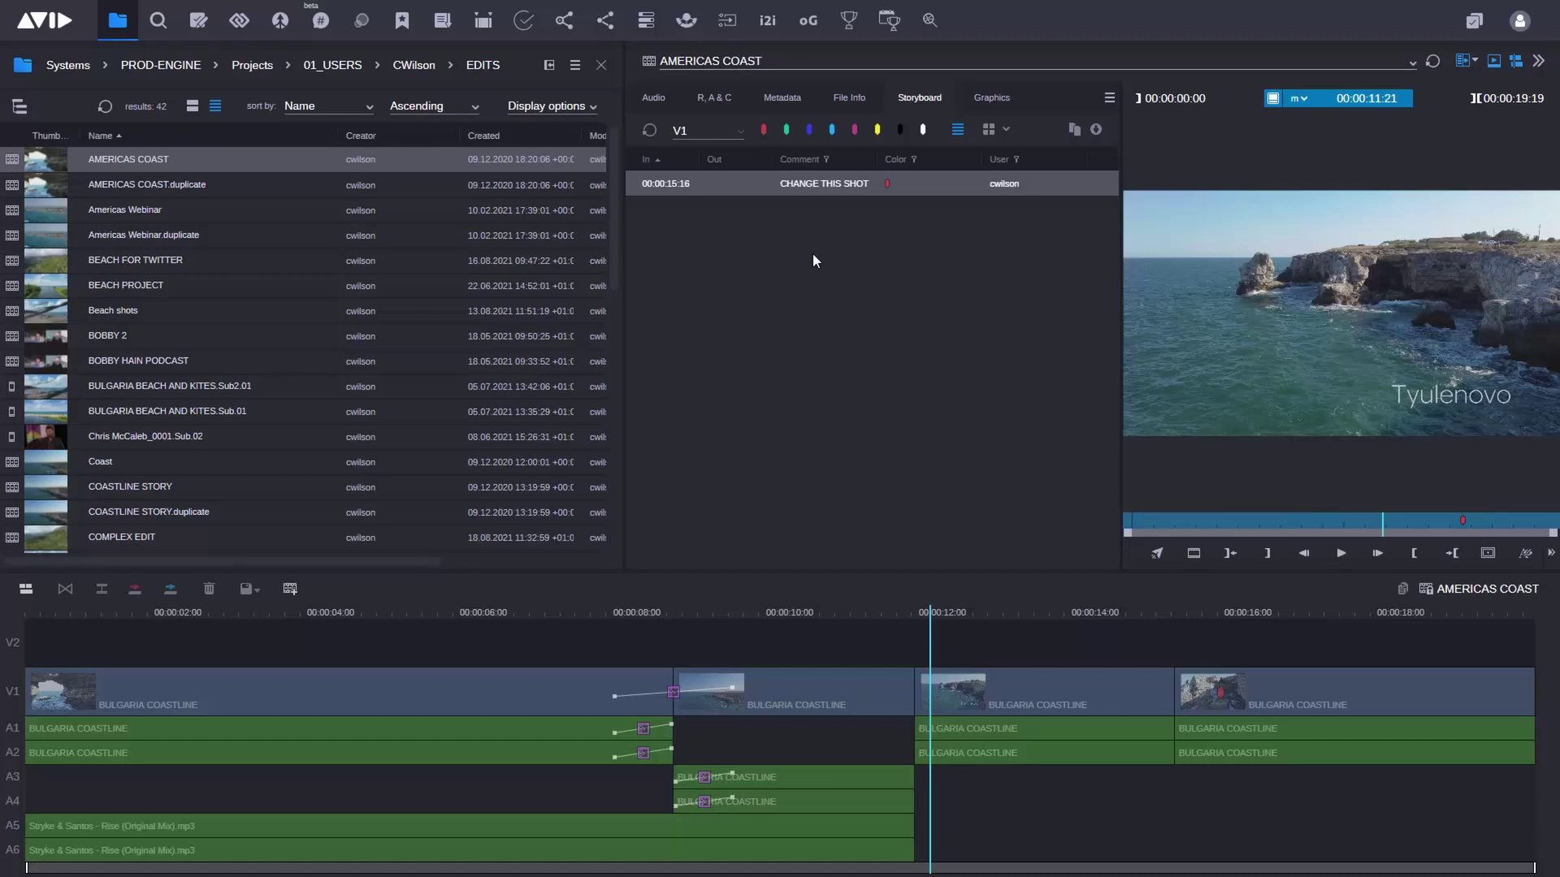
type("mTAKE")
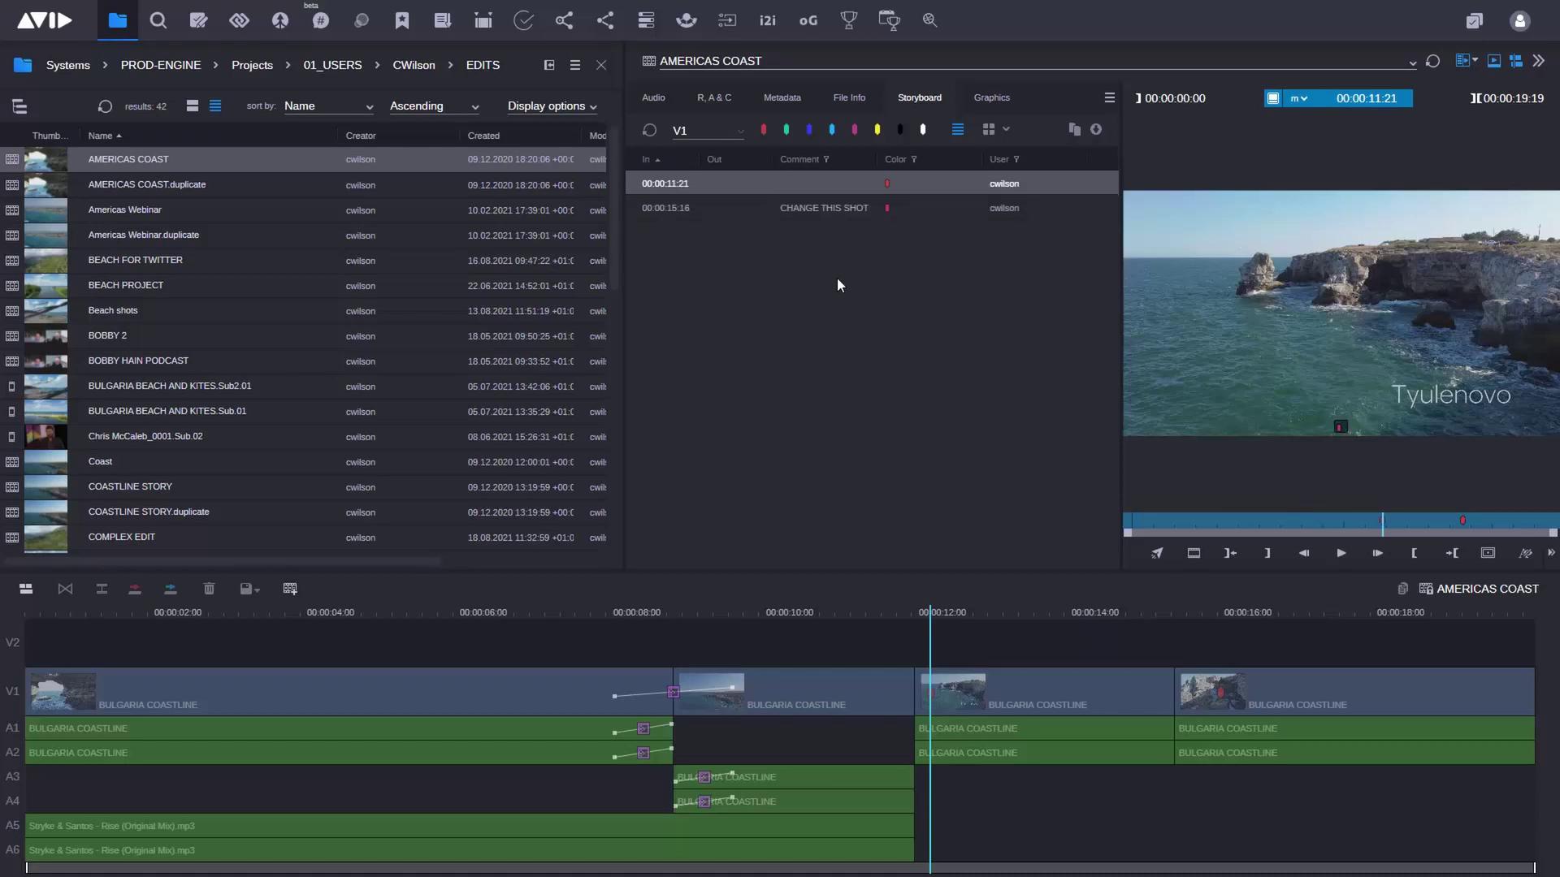
type(" OUT THE GRAPHIC")
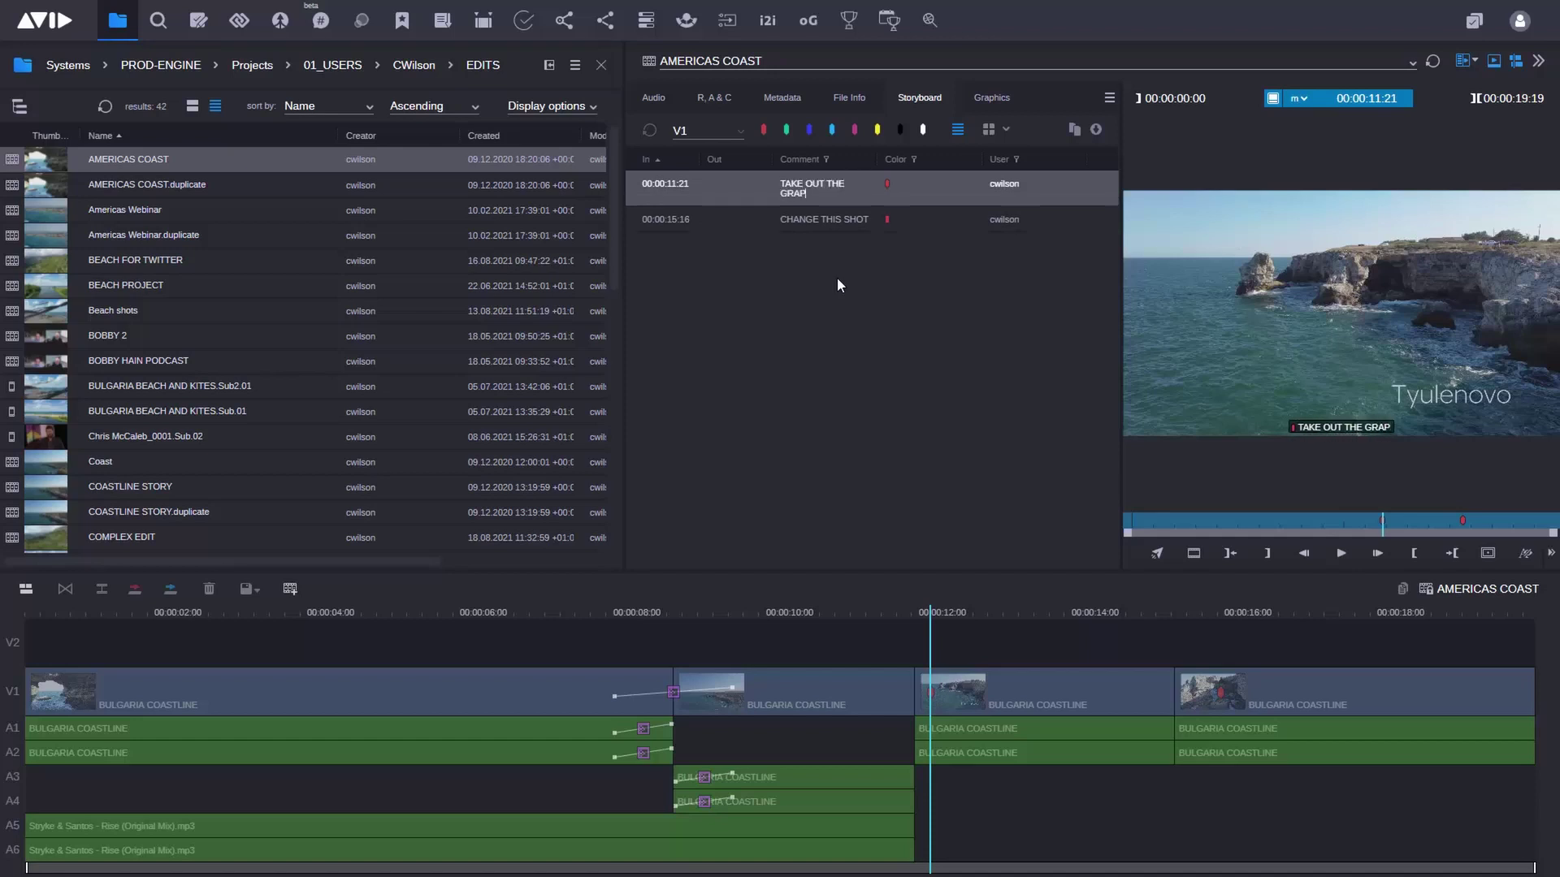
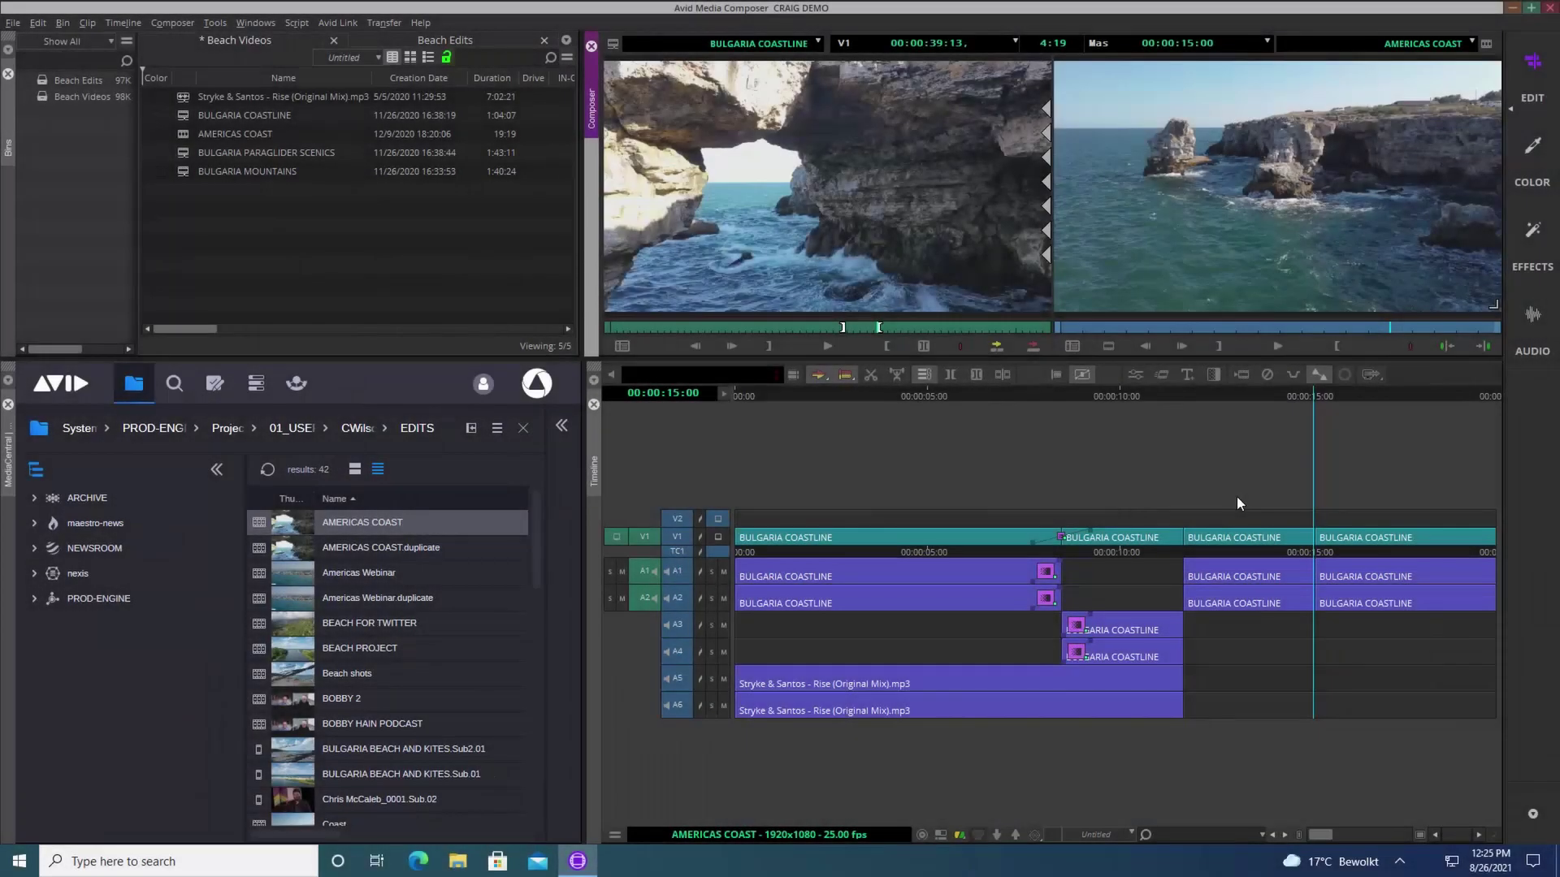
Step: In Media Composer, update the AMERICAS COAST sequence from Production Management and go to its marker at 00:00:15:16
right_click(1257, 219)
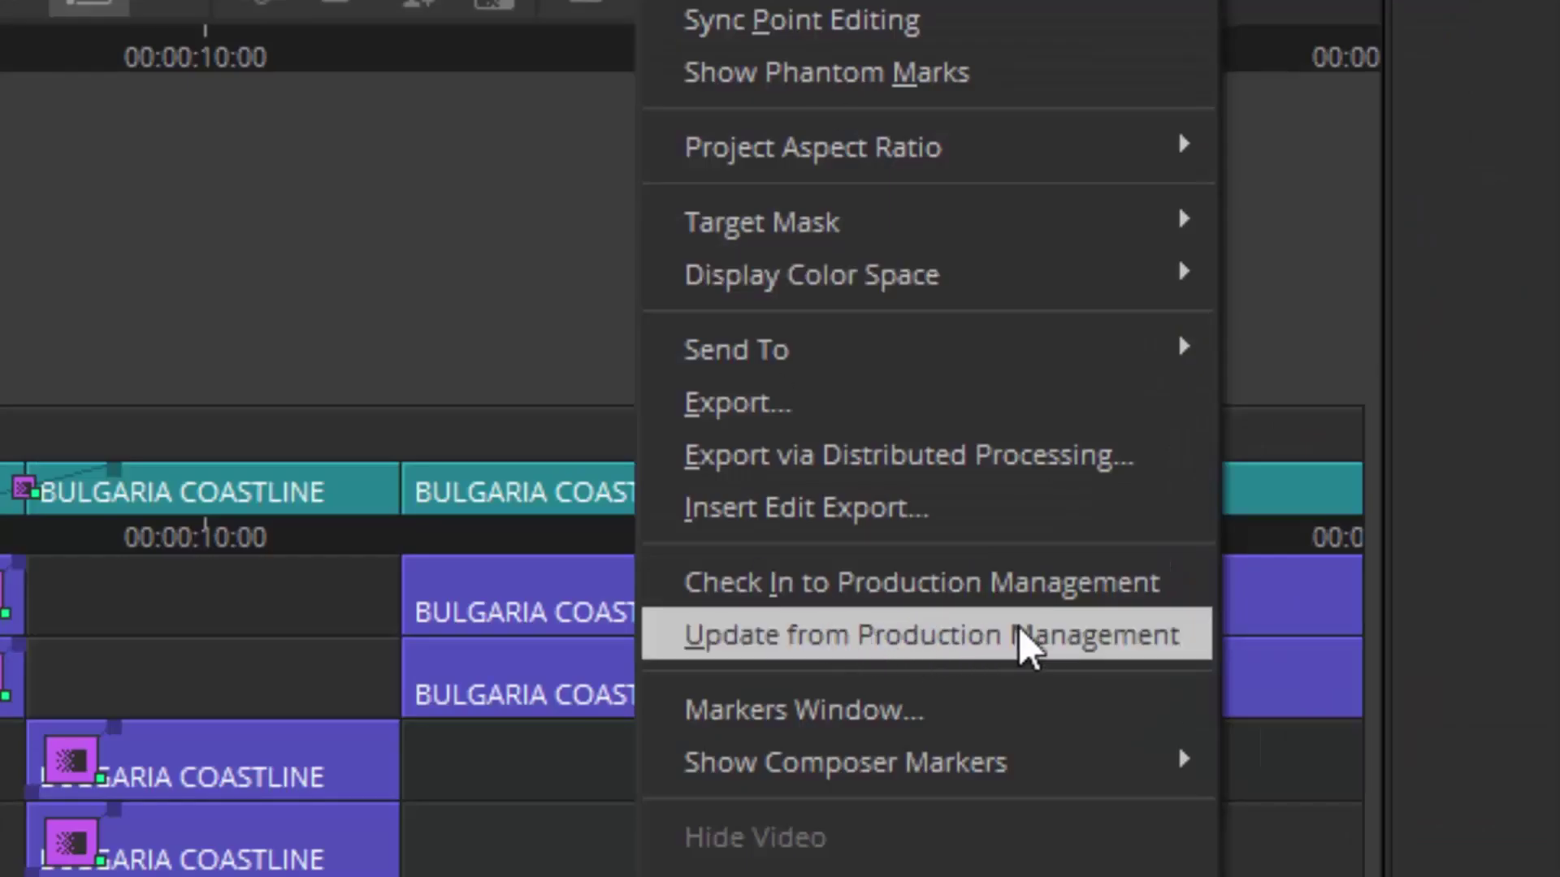
left_click(1019, 630)
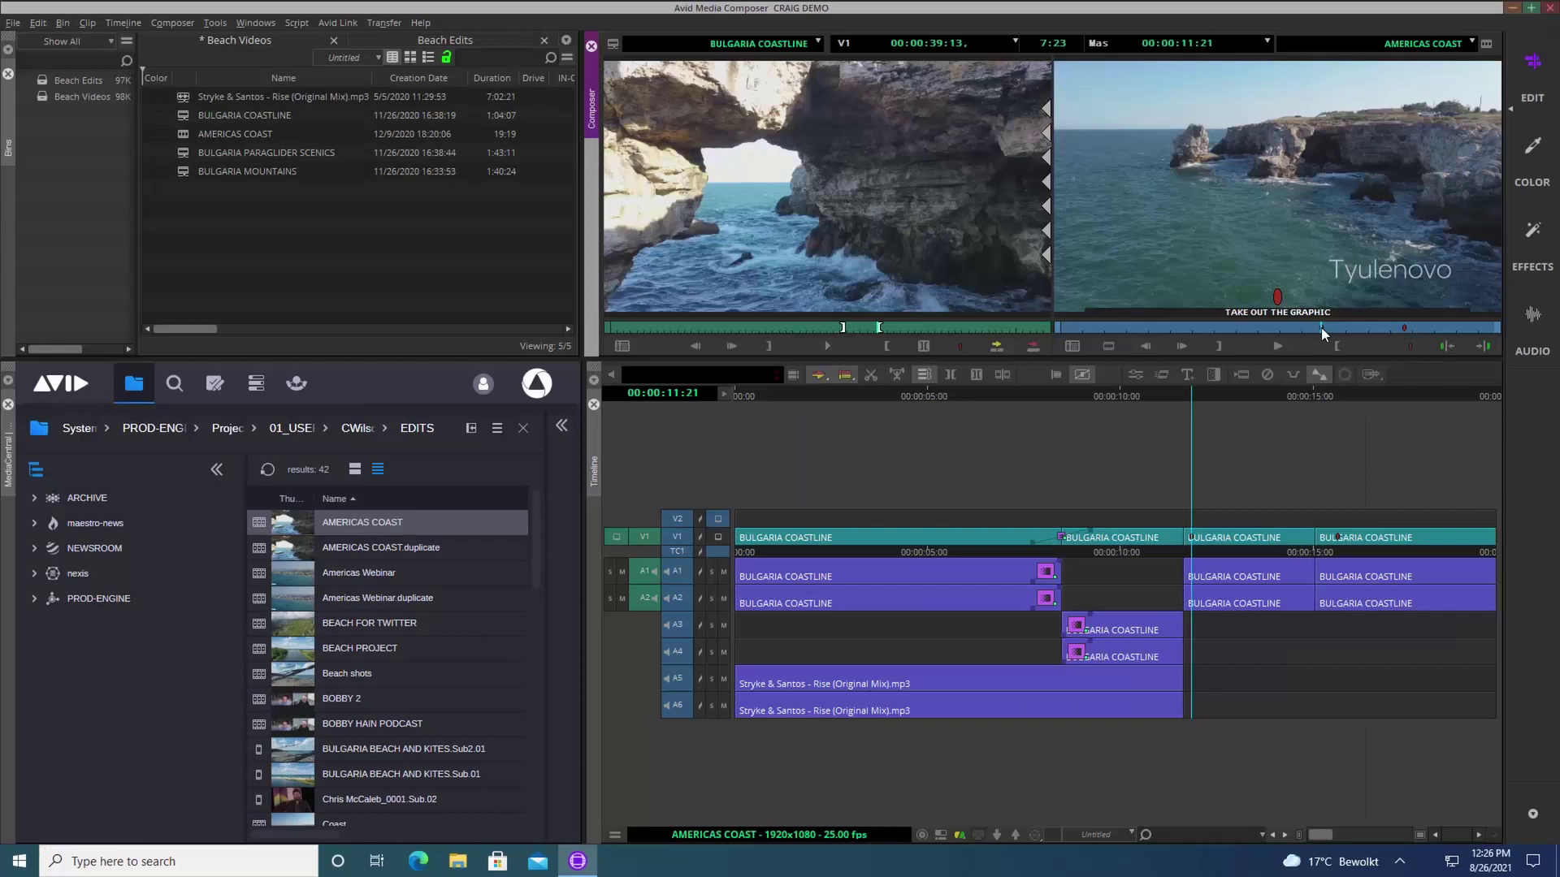
left_click(1405, 328)
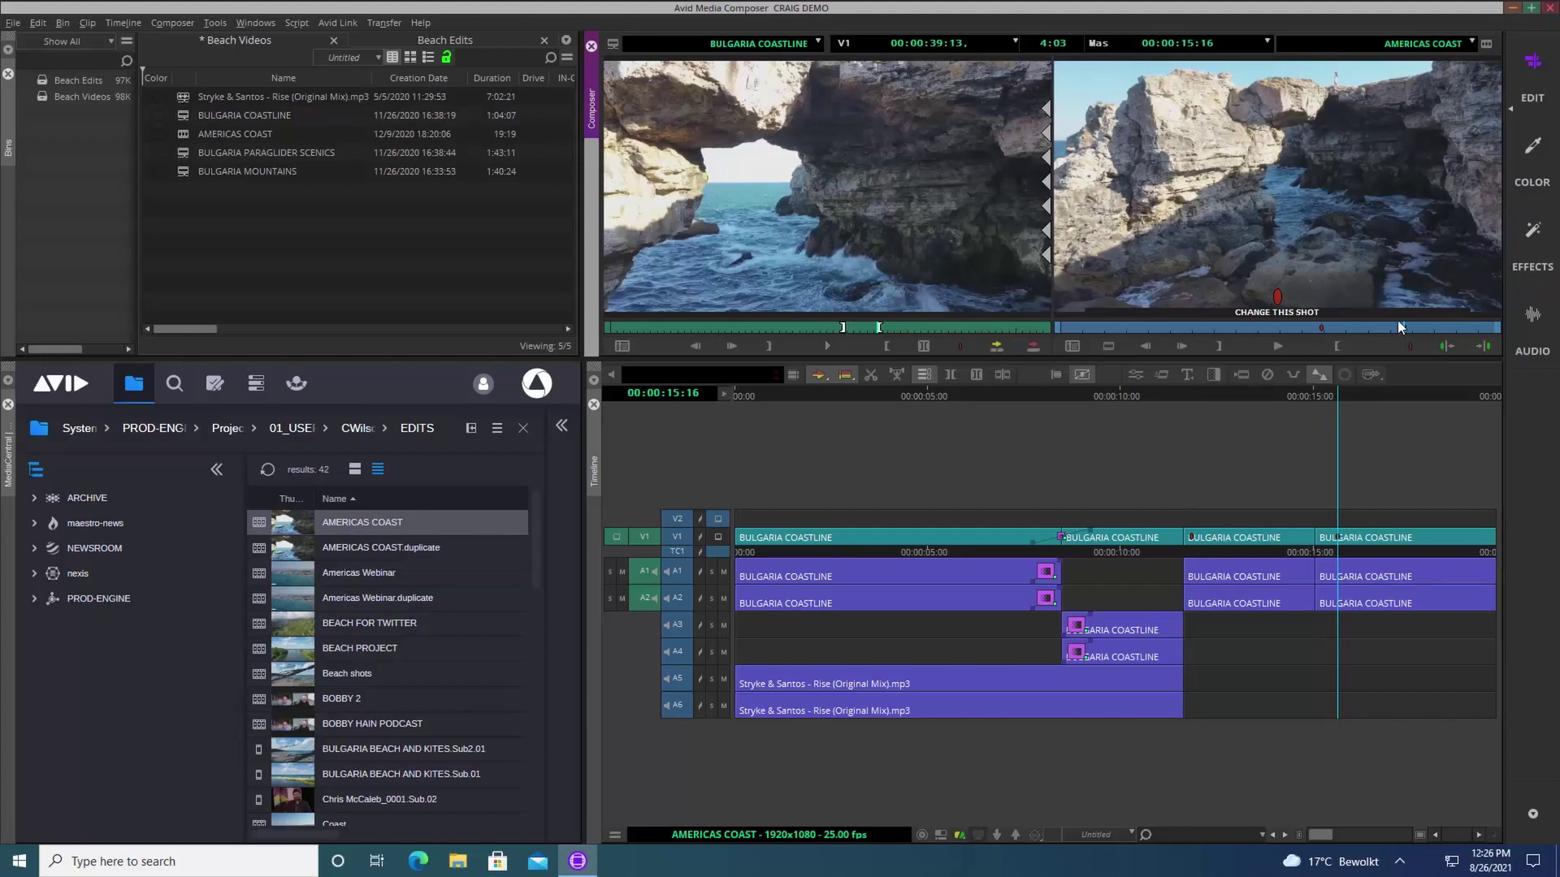
Step: List the sequence's markers in the Markers window, go to the one at 00:00:11:21 and the one at 00:00:15:16, and close the list
left_click(215, 23)
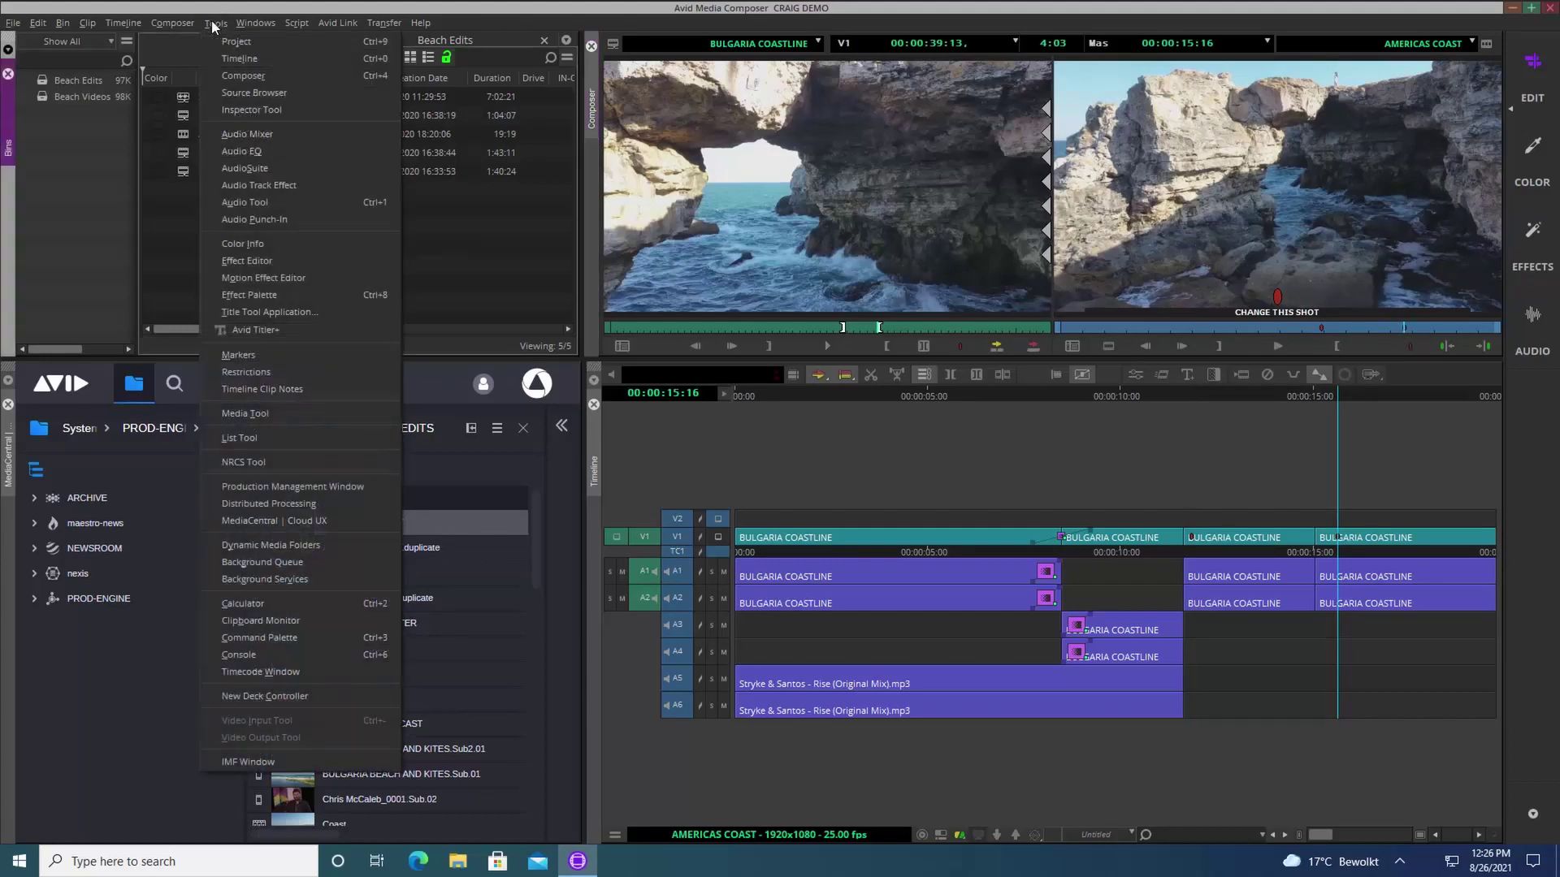
left_click(256, 355)
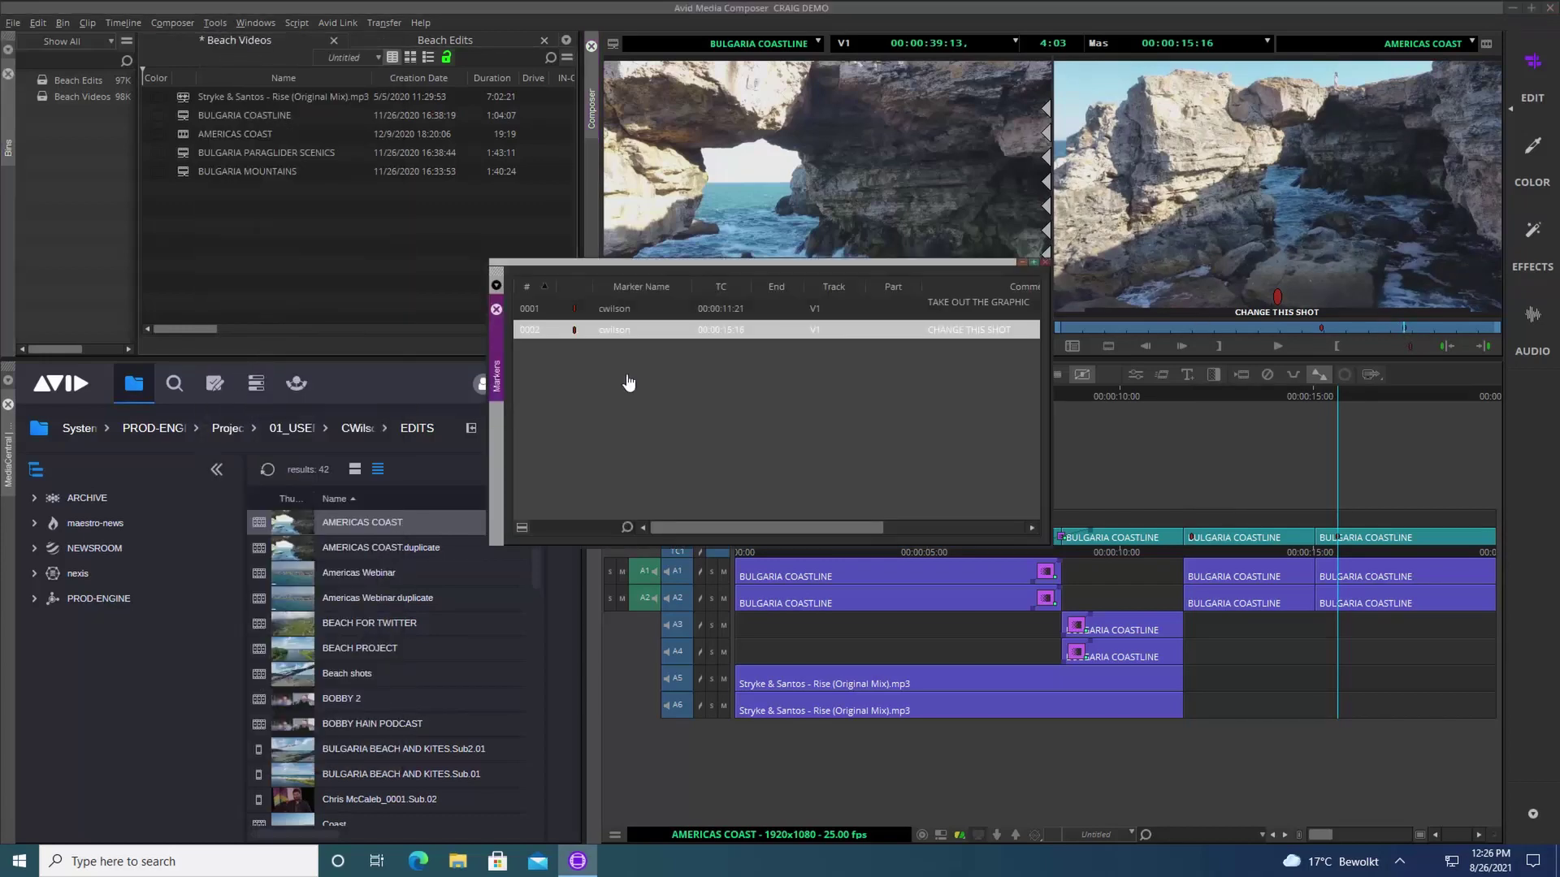
mouse_move(739, 526)
left_mouse_down()
mouse_move(850, 532)
mouse_move(739, 528)
left_mouse_up()
left_click(687, 309)
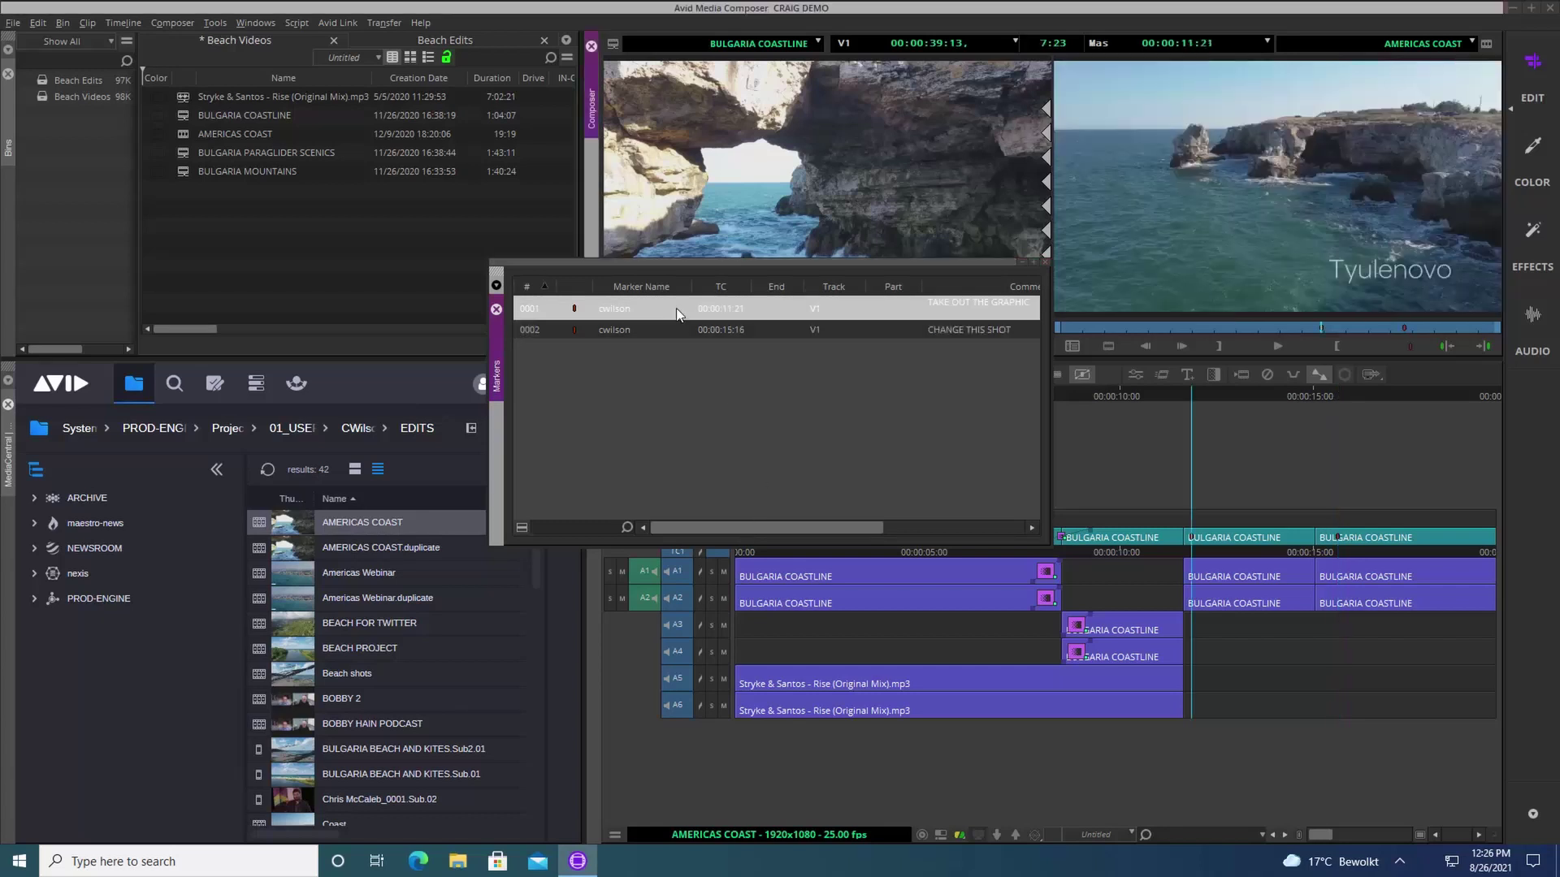
left_click(728, 328)
left_click(728, 329)
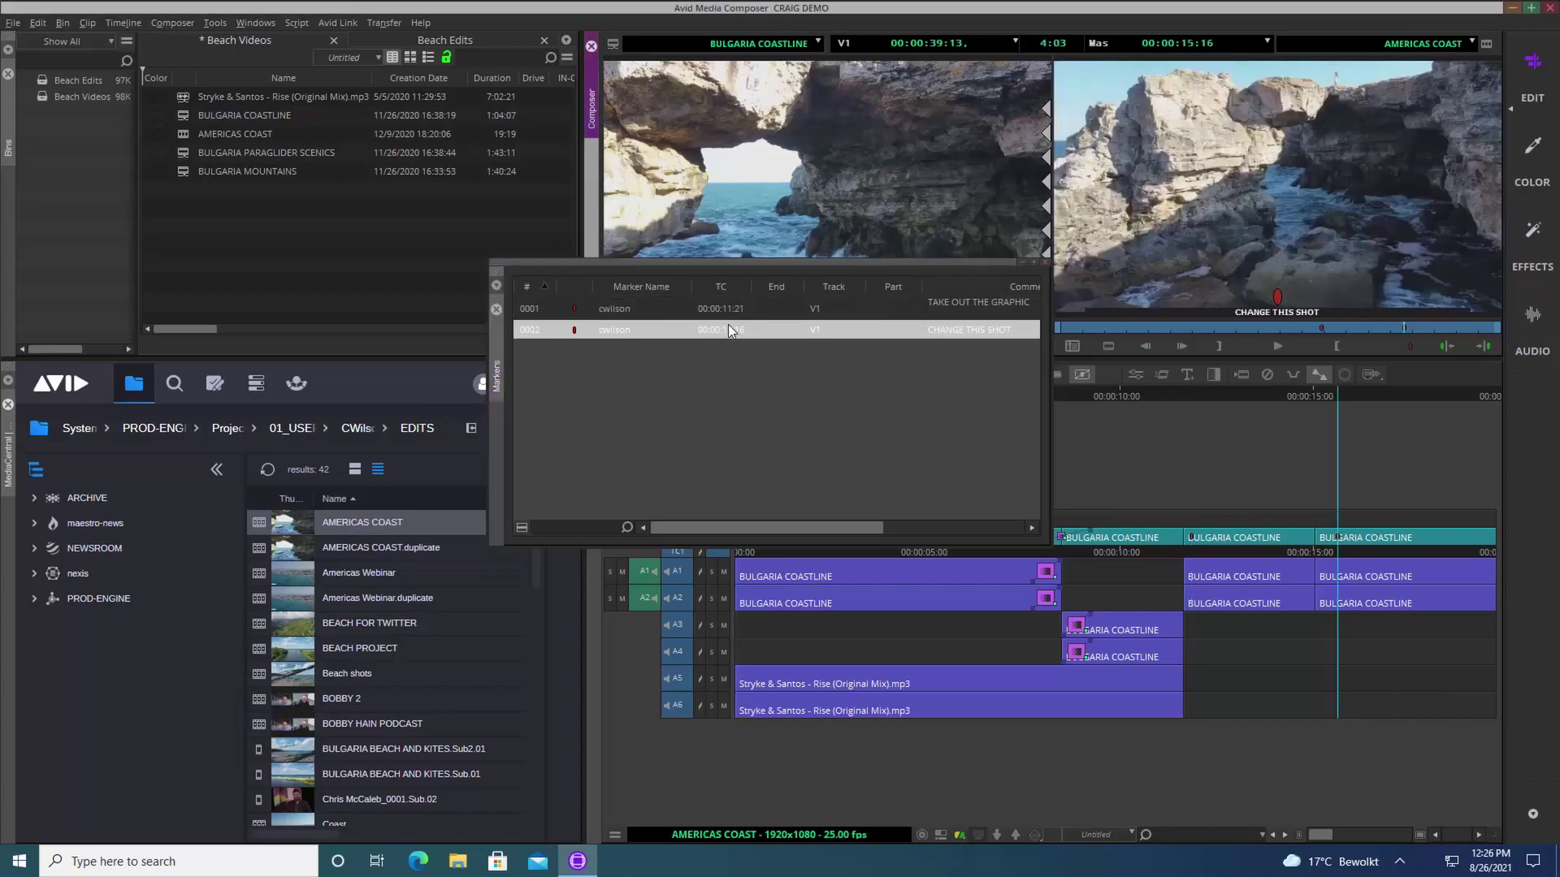
left_click(1045, 260)
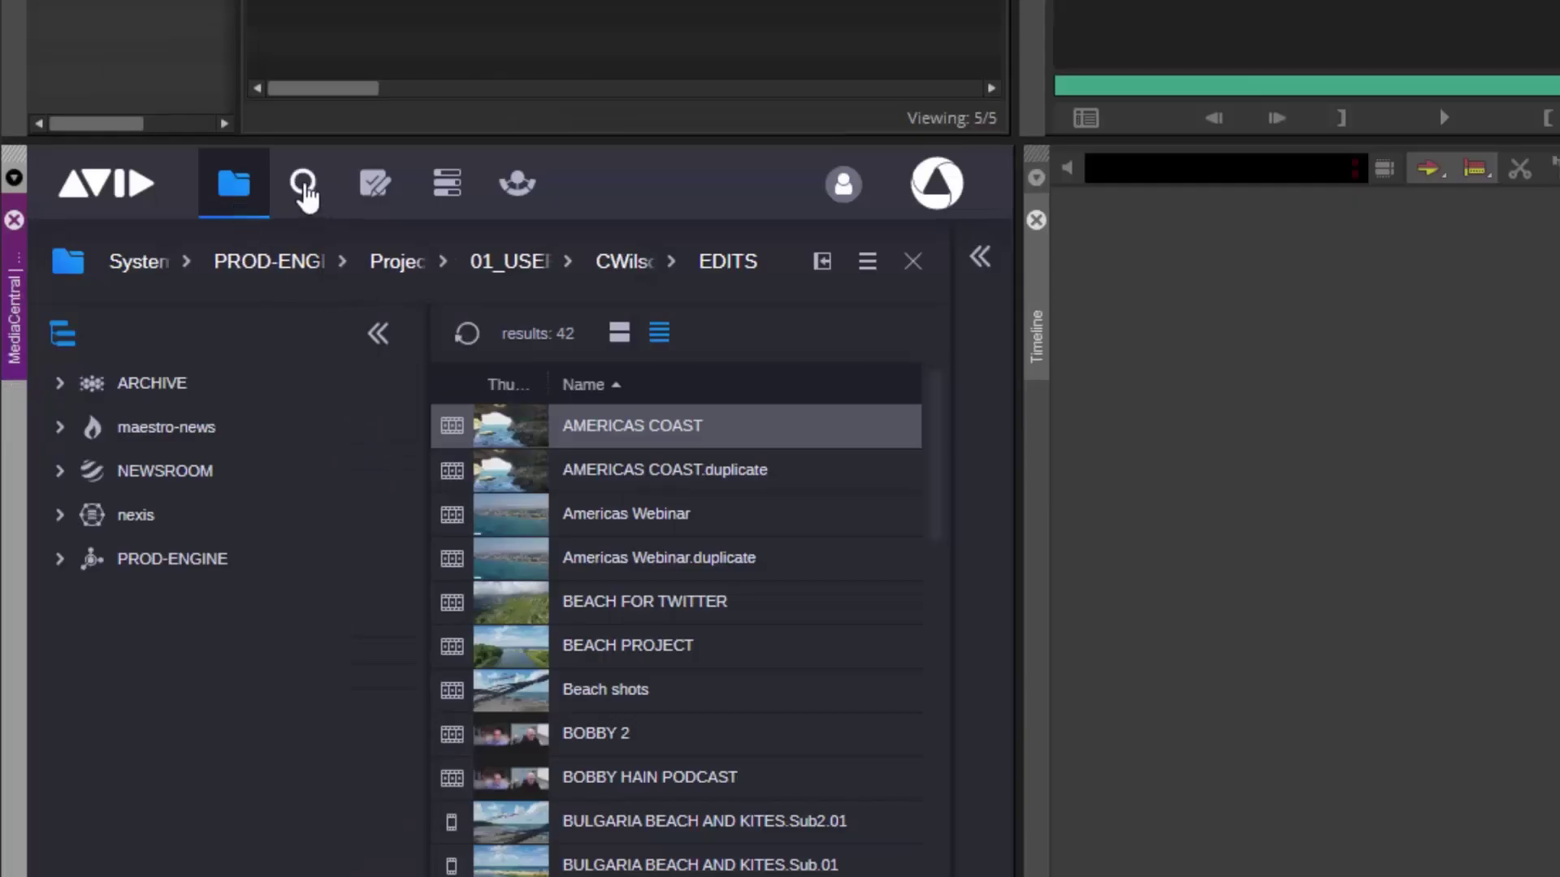
Step: Look through the MediaCentral search filters and search any field for COASTLINE
left_click(304, 187)
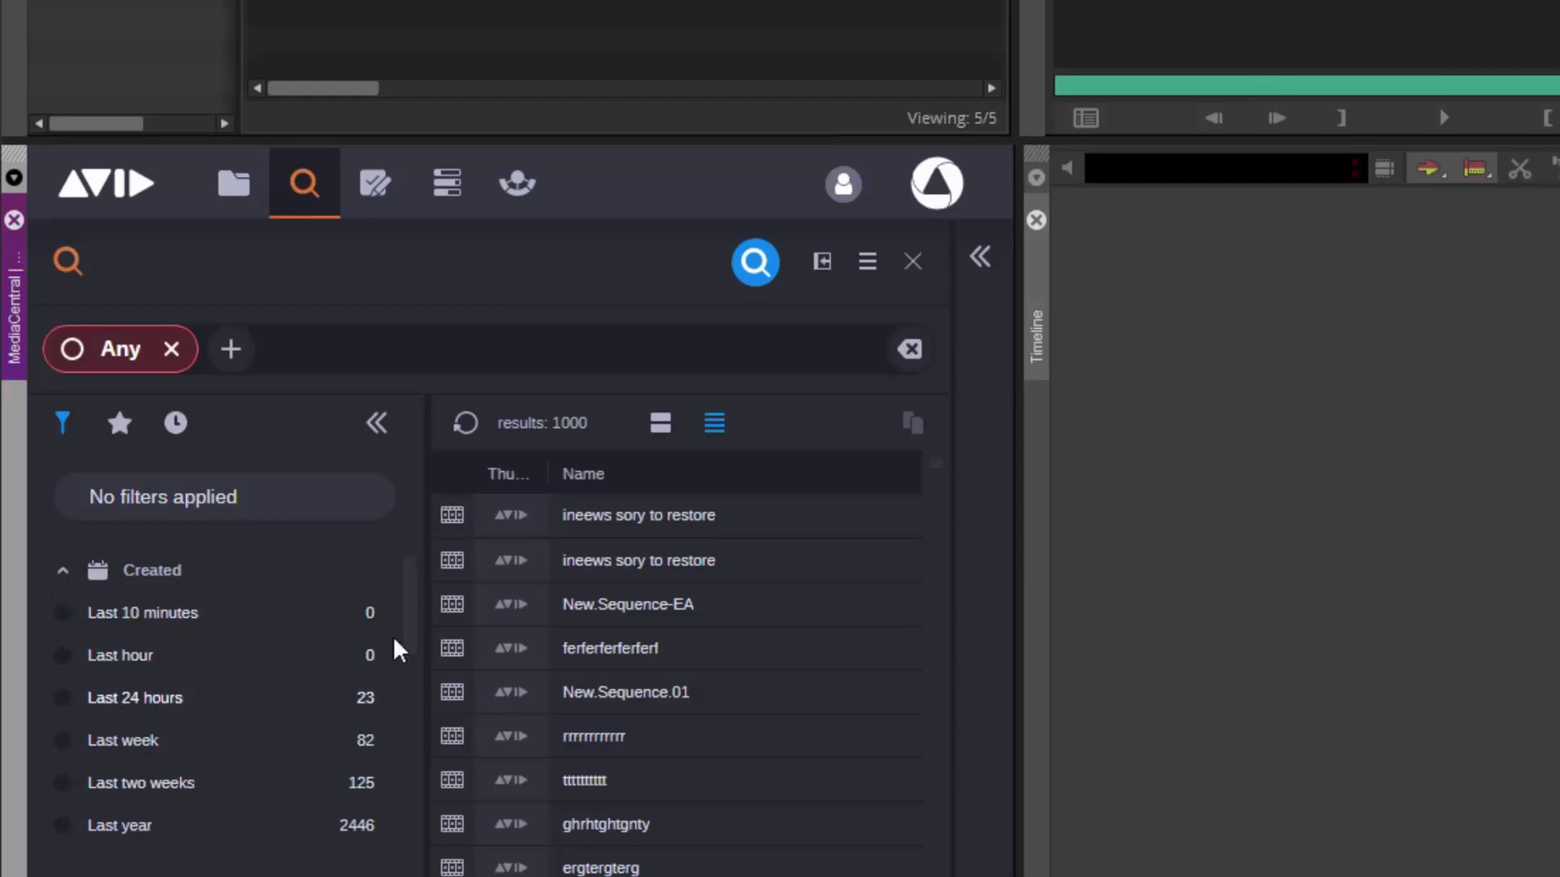
left_click_drag(407, 599, 414, 802)
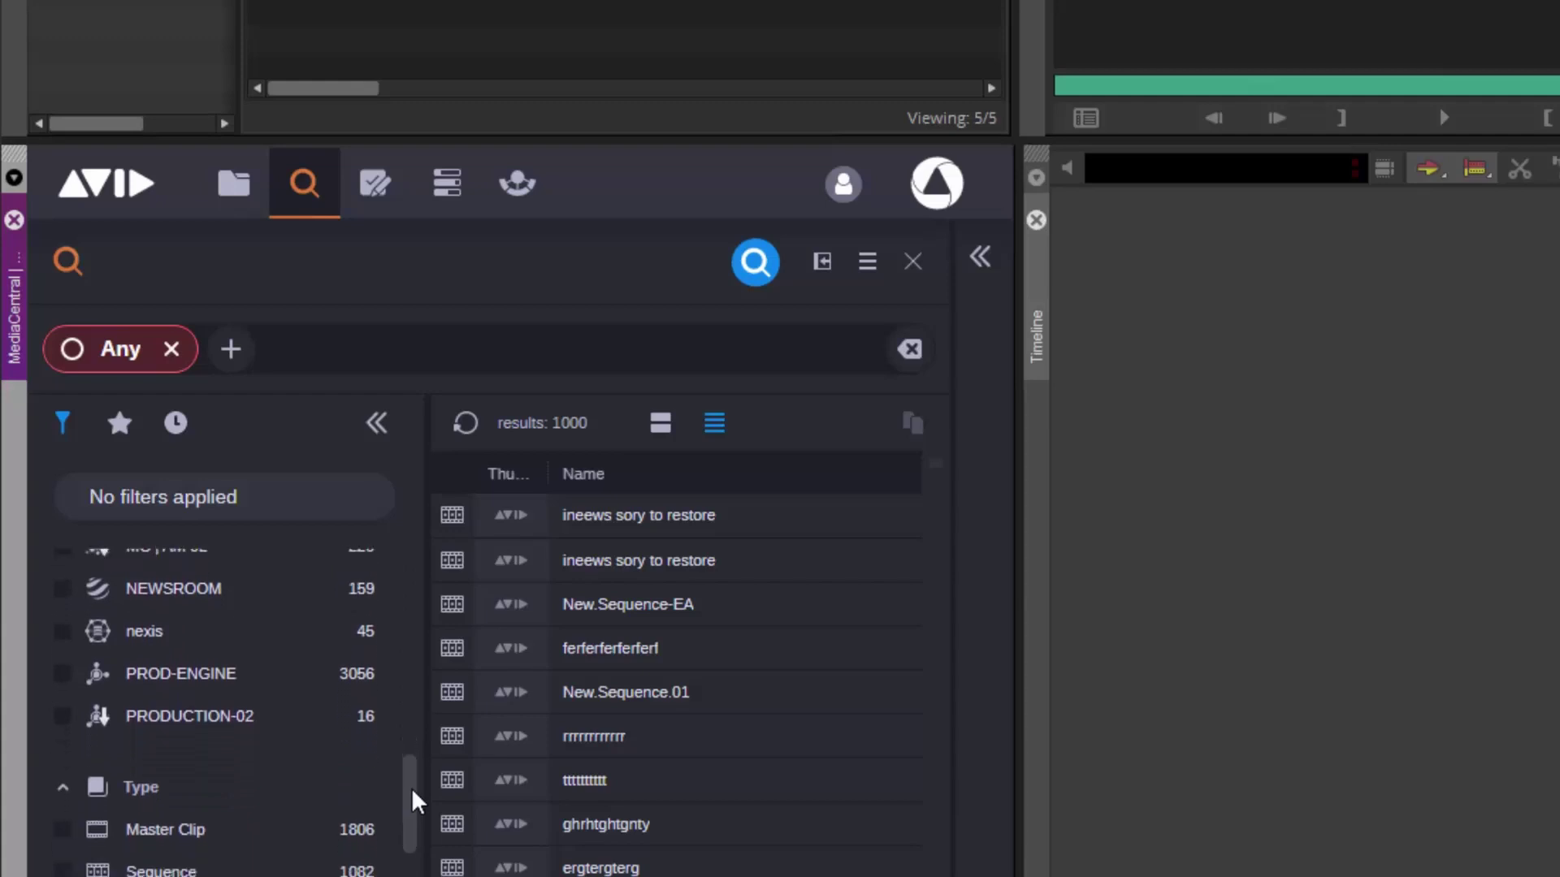
left_click_drag(414, 802, 416, 513)
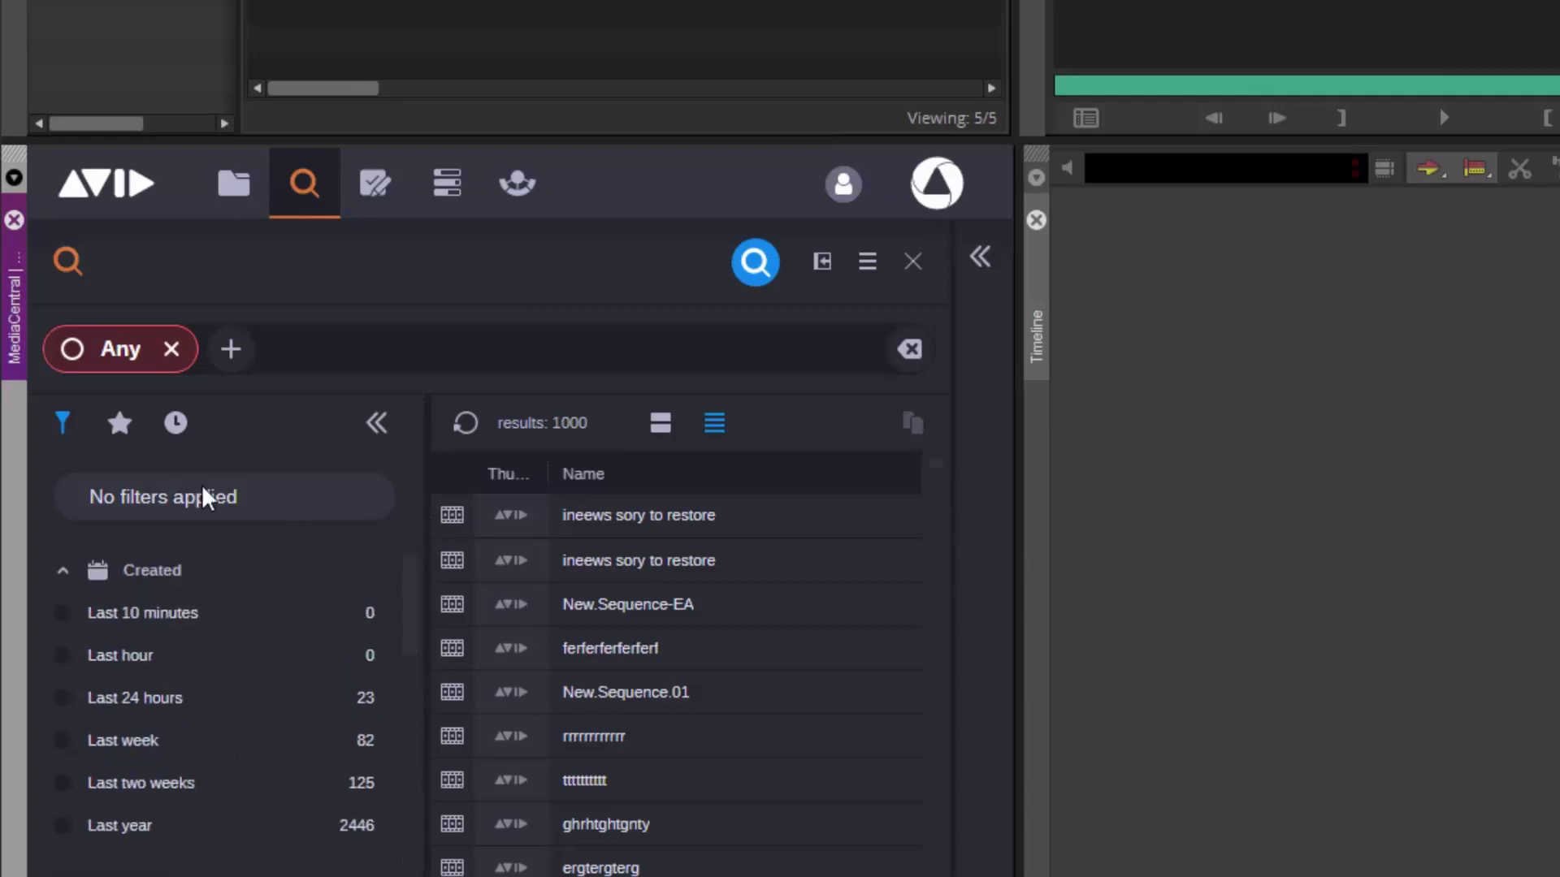
left_click(115, 351)
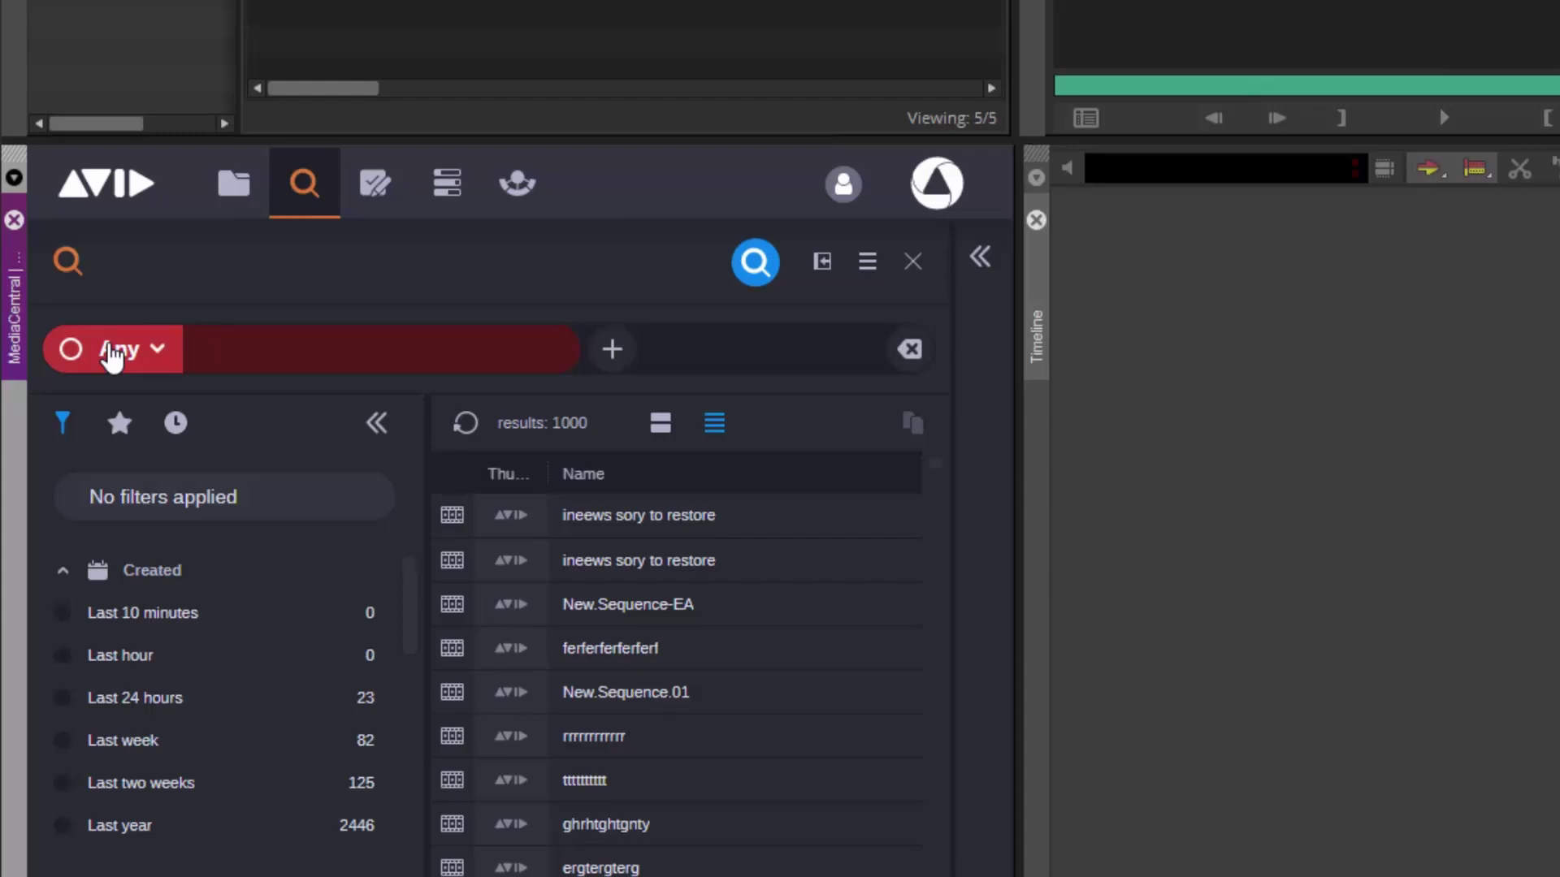
type("COASTLINE")
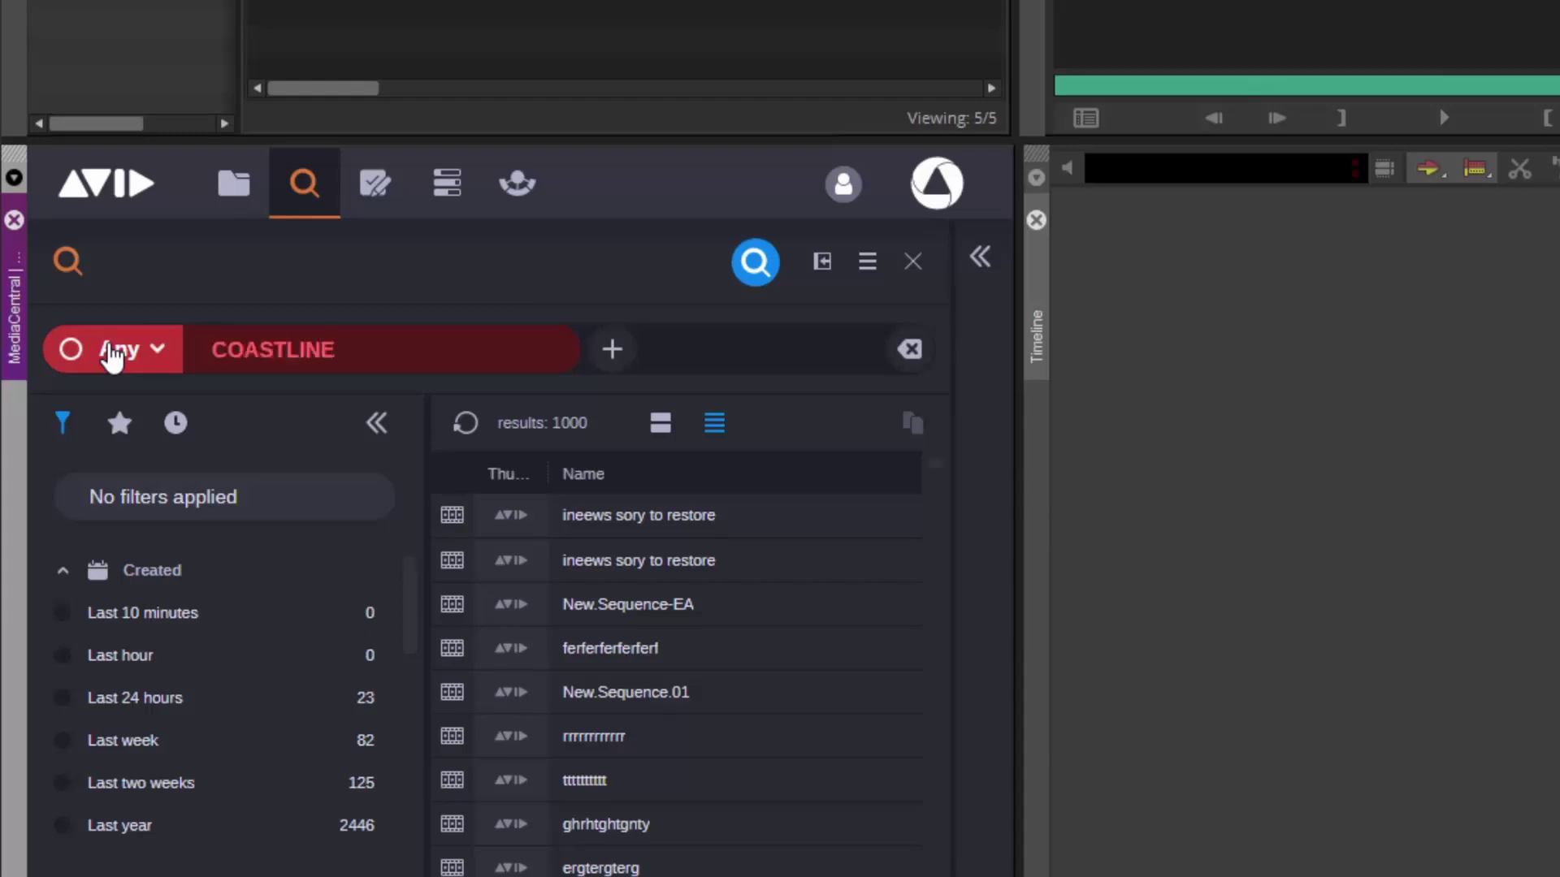
key("Return")
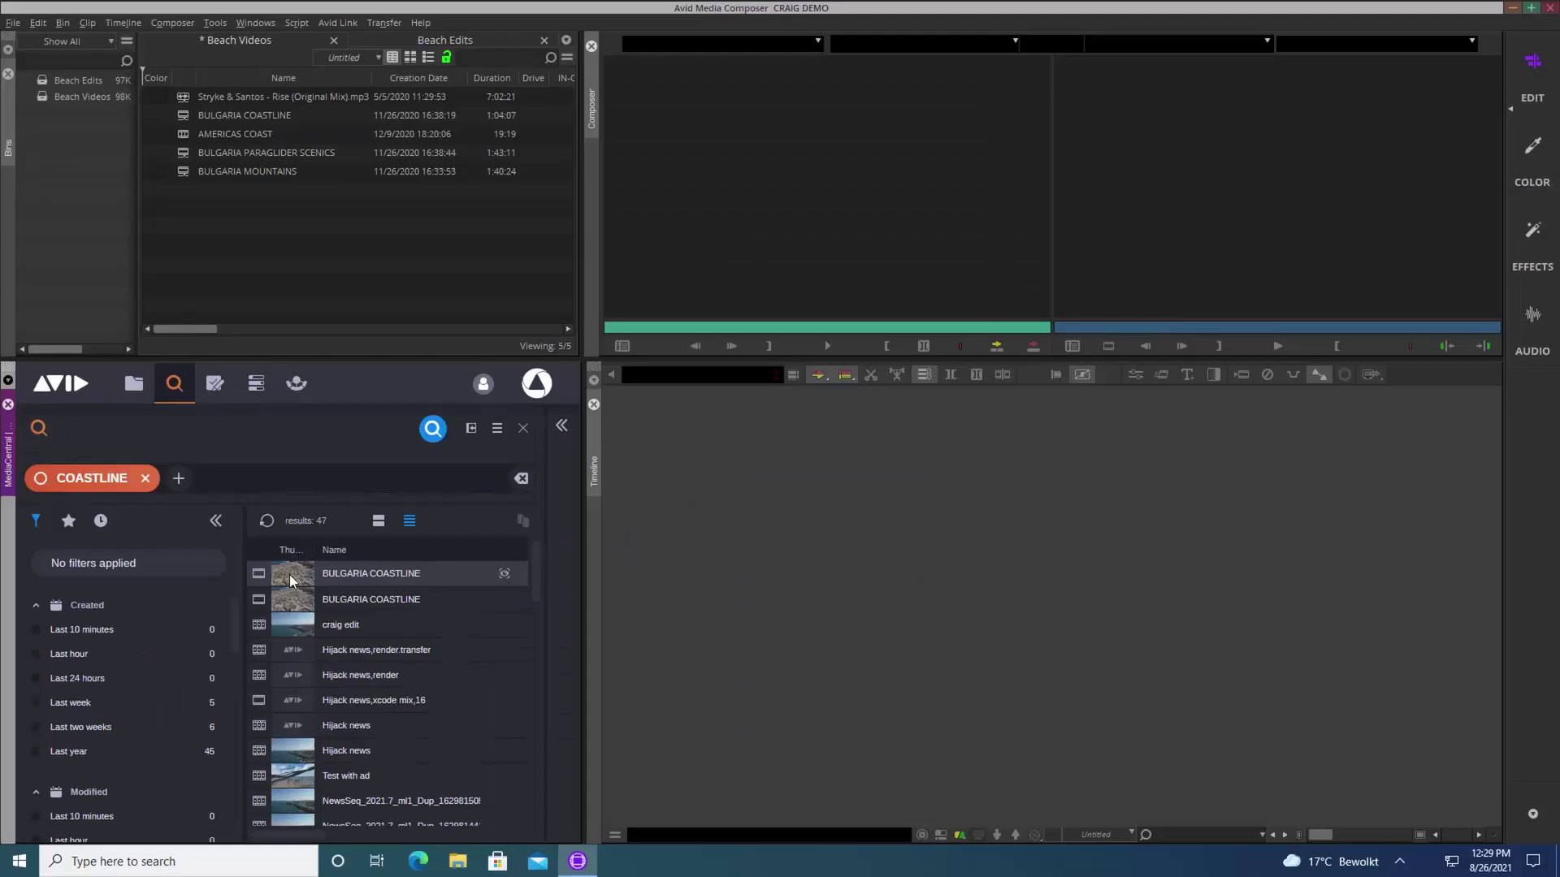
Step: Load the first BULGARIA COASTLINE search result as the source clip and cue it to 00:00:20:08
double_click(291, 579)
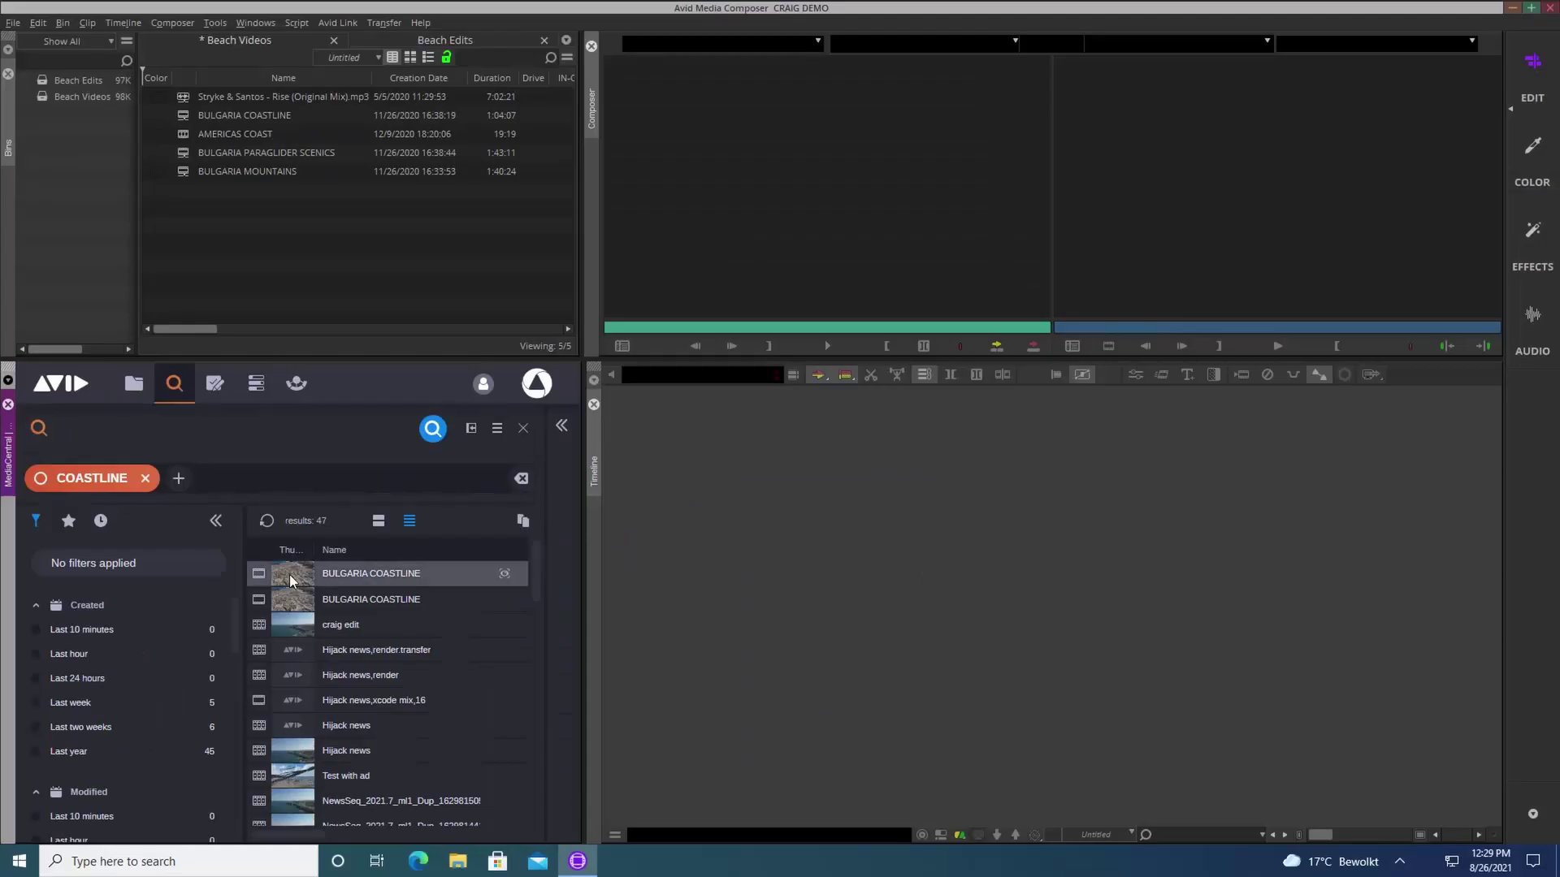
left_click_drag(617, 329, 747, 328)
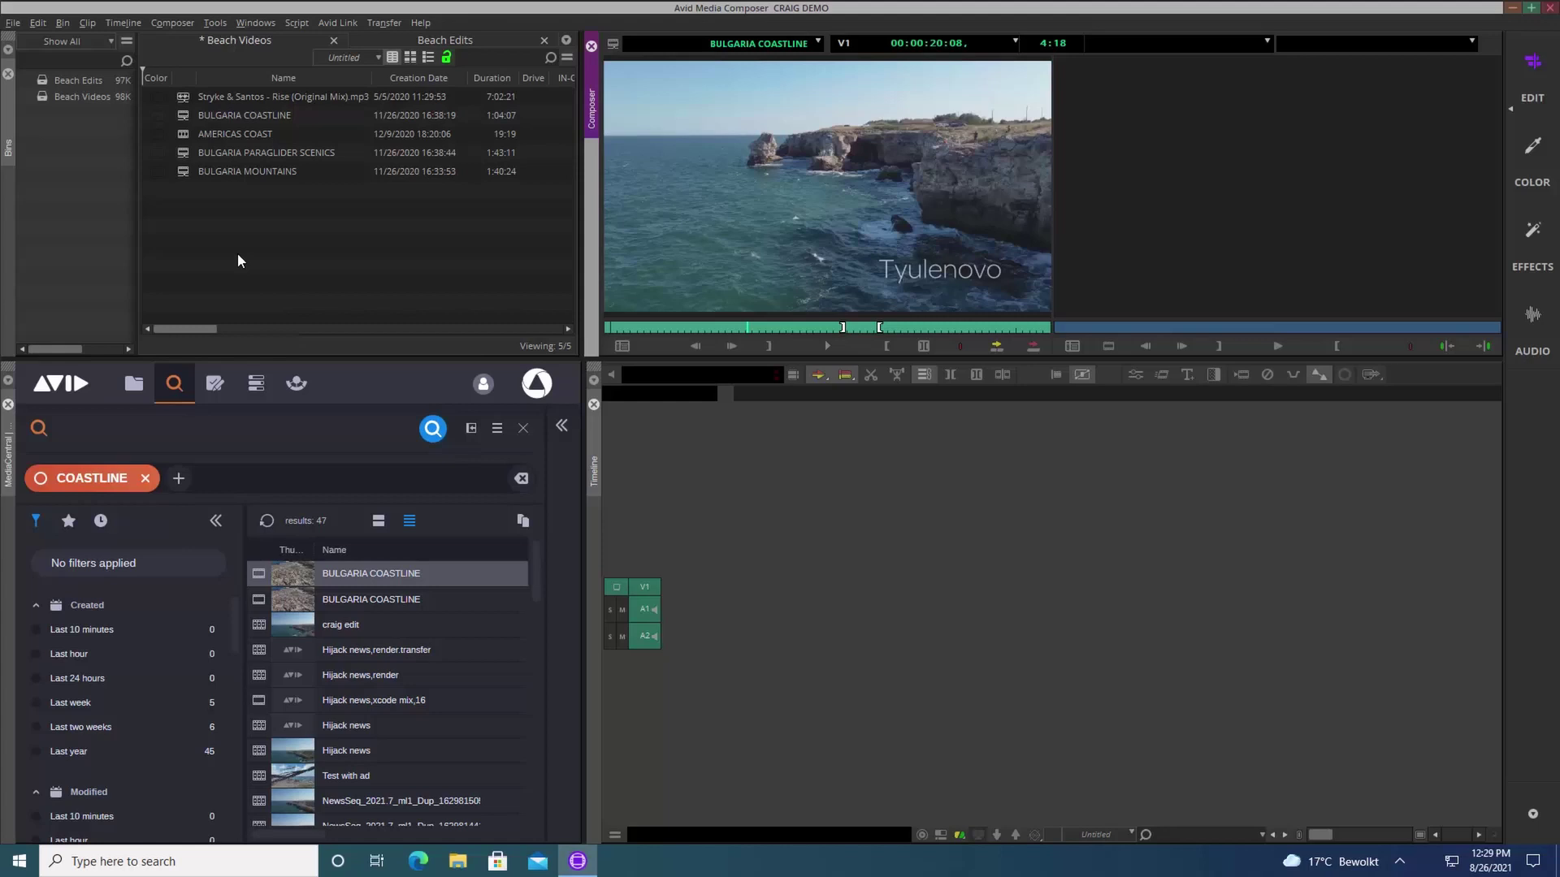
Step: View the search history and run the favorite search "Beach shots"
left_click(101, 521)
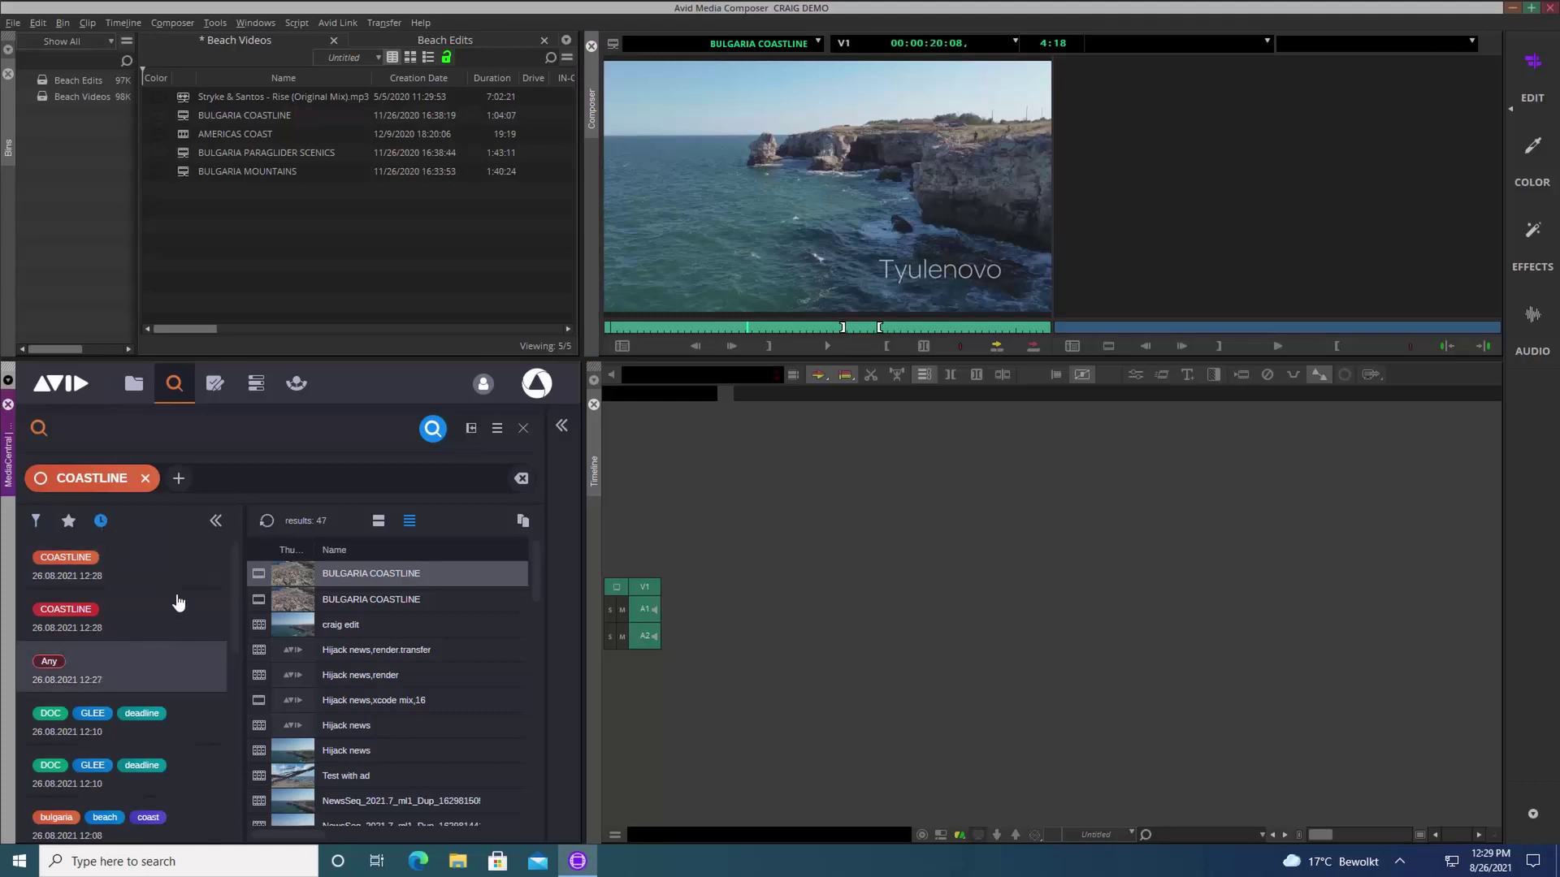
left_click(68, 522)
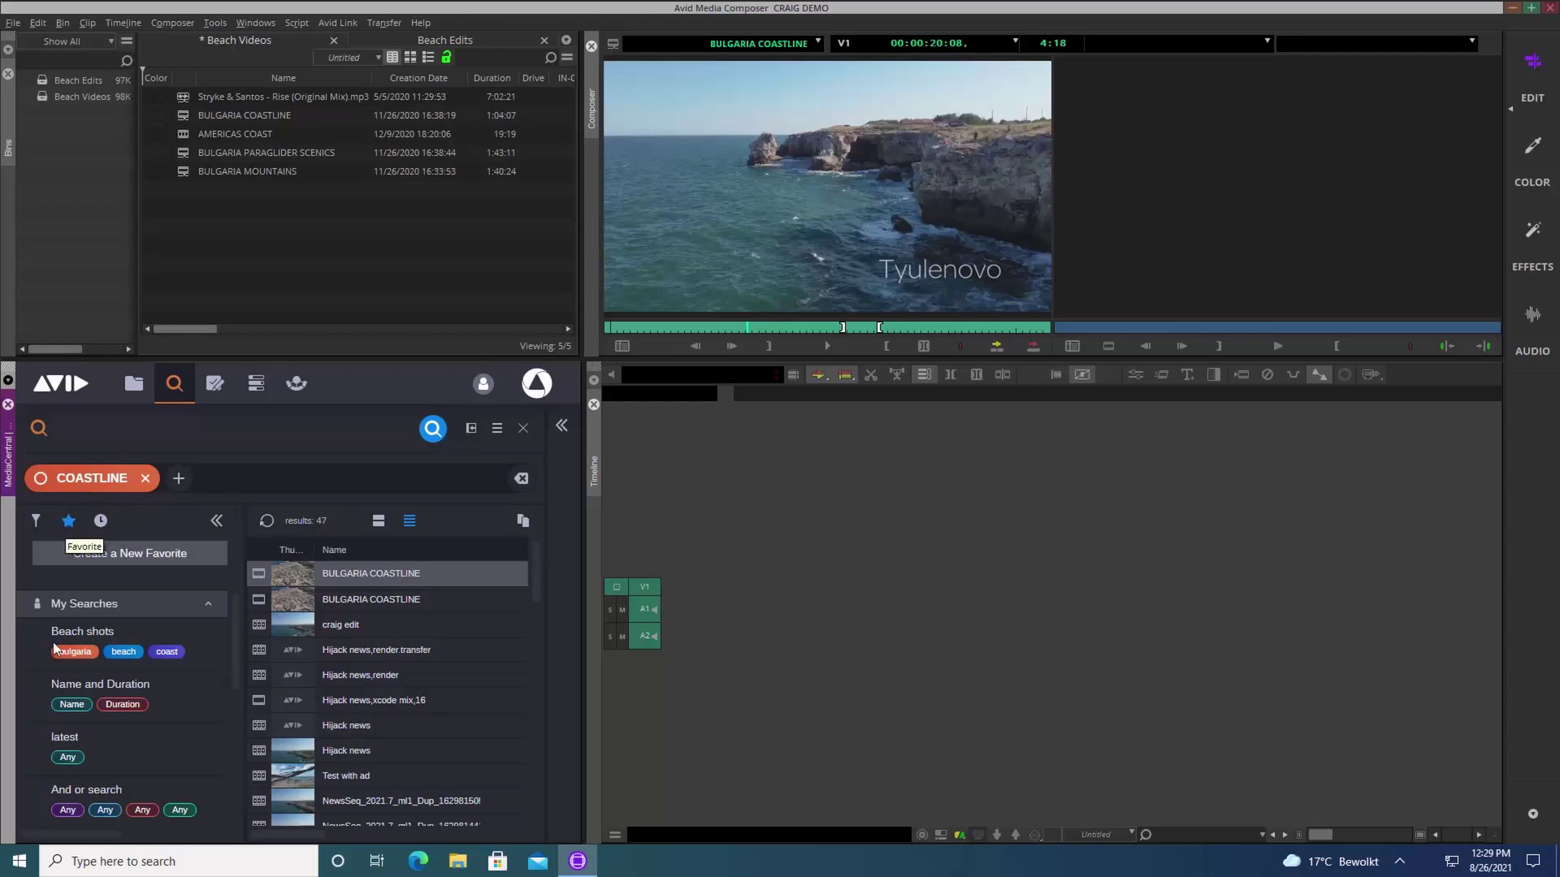
left_click(109, 646)
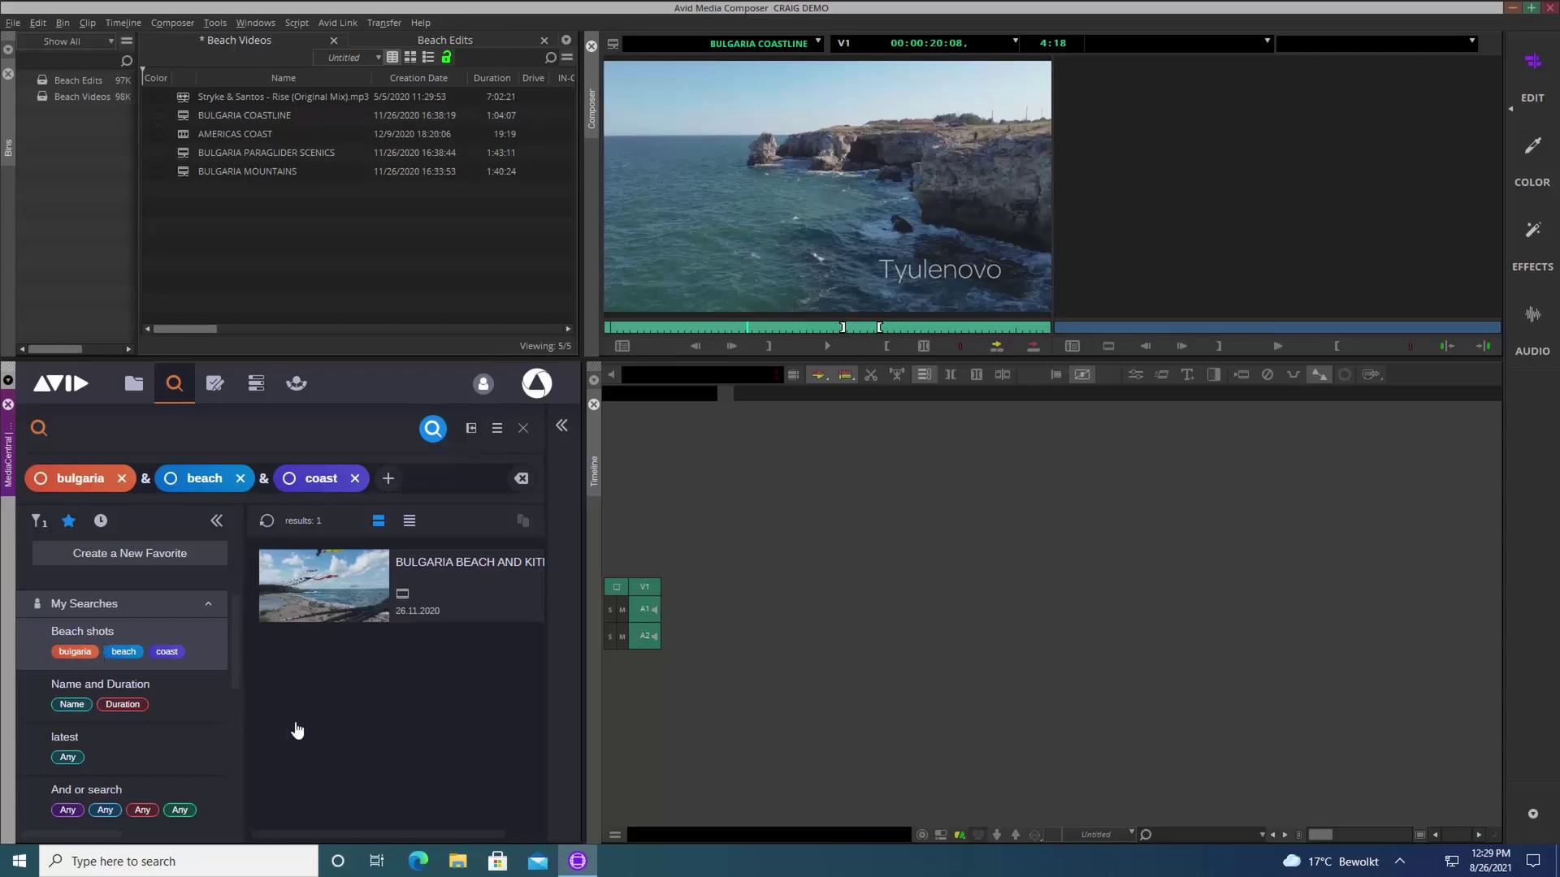
Step: Load BULGARIA BEACH AND KITES as the source clip, cue it to 00:00:56:18 and add it to the Beach Videos bin
double_click(312, 591)
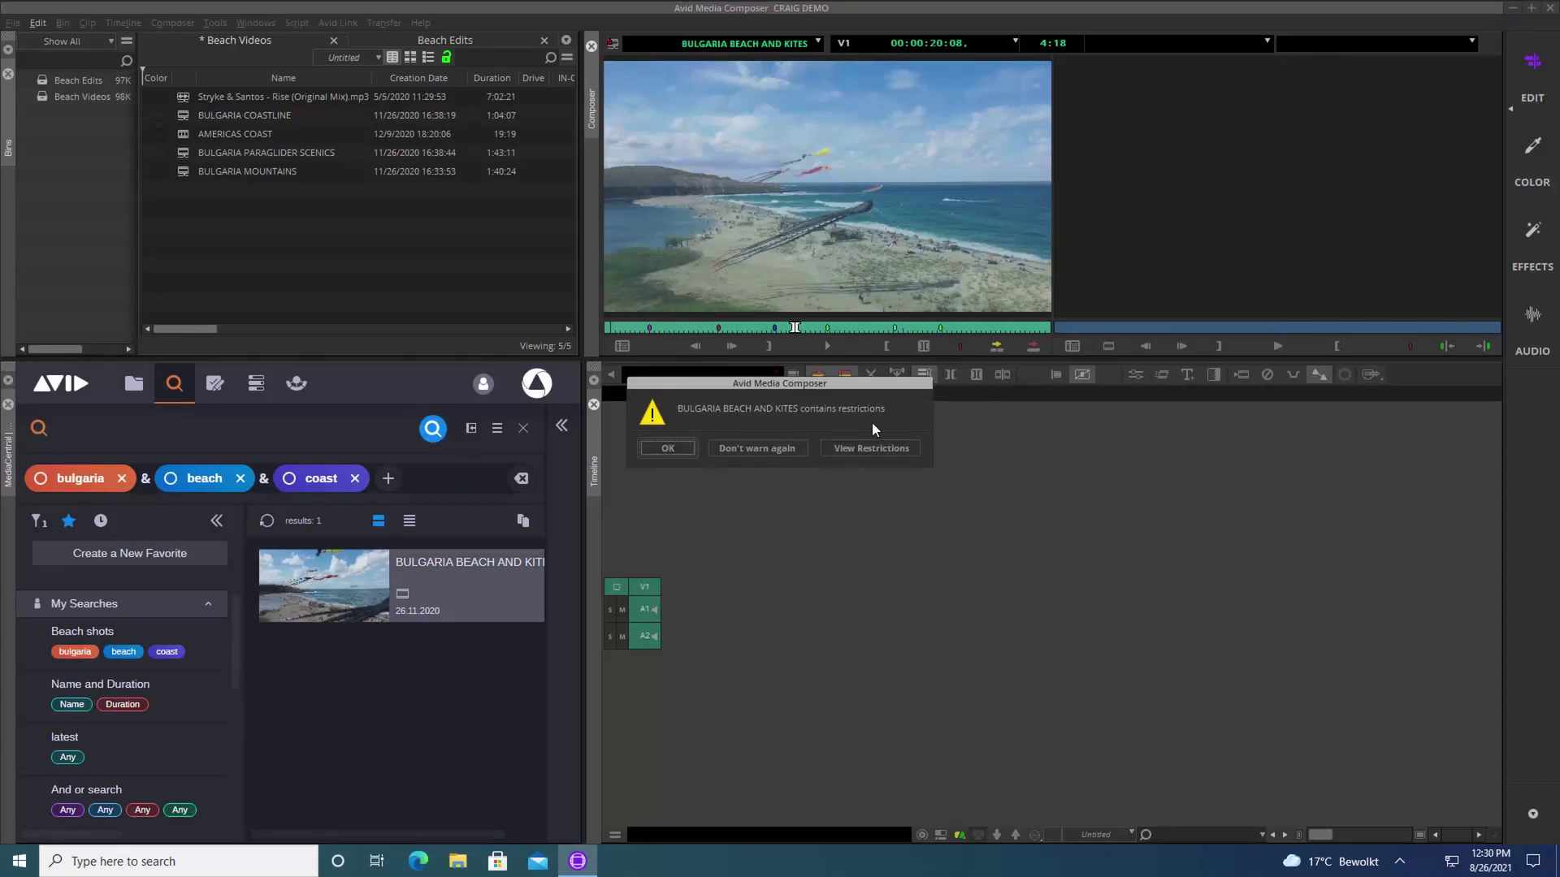
left_click(669, 448)
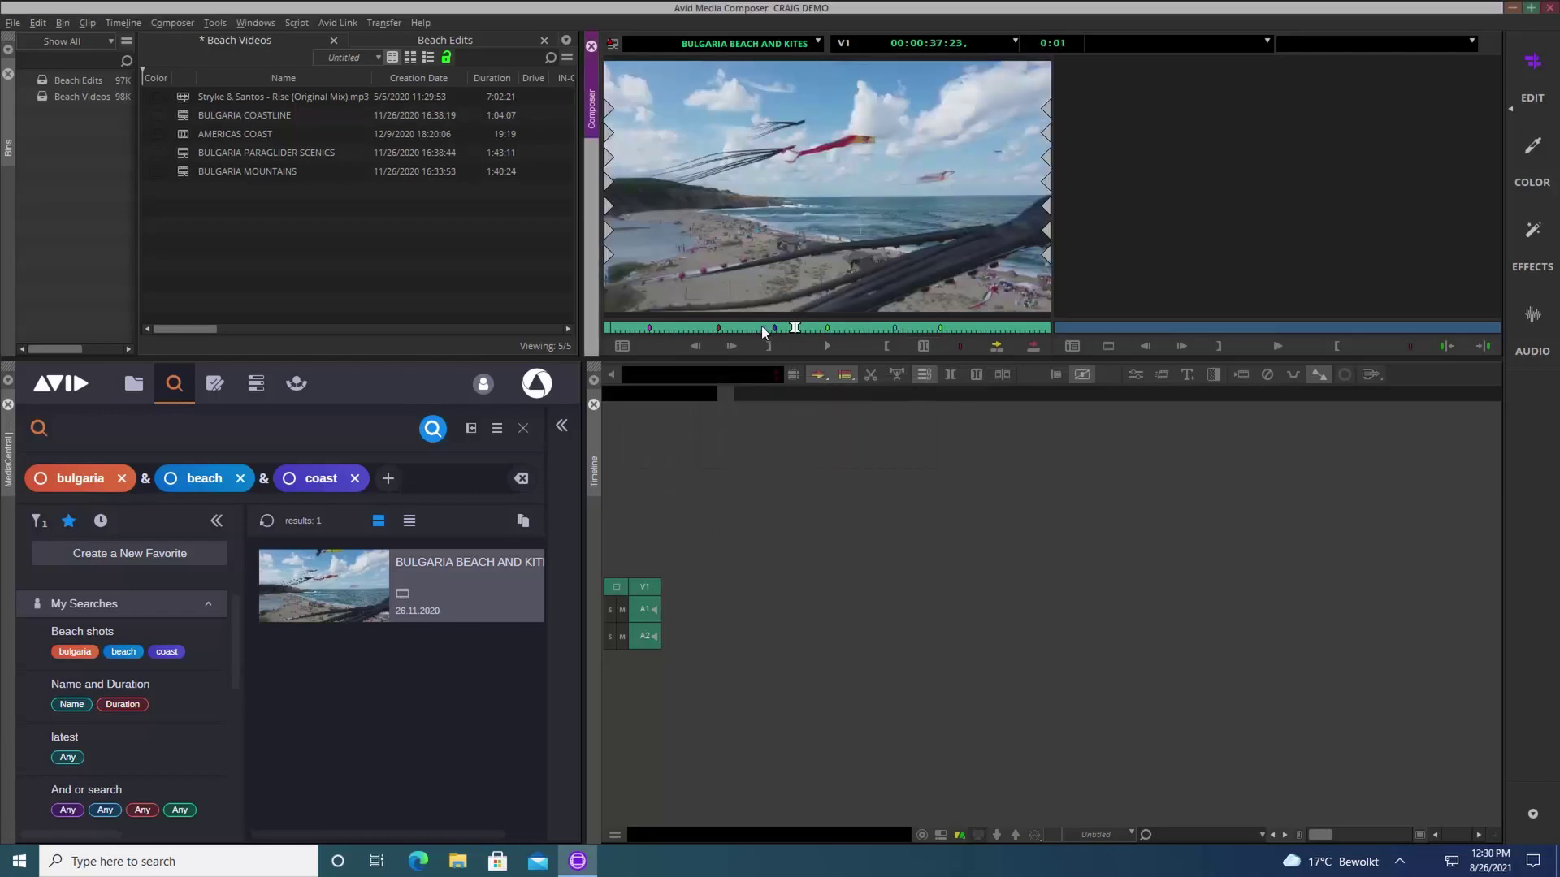
left_click(888, 328)
left_click_drag(304, 591, 219, 239)
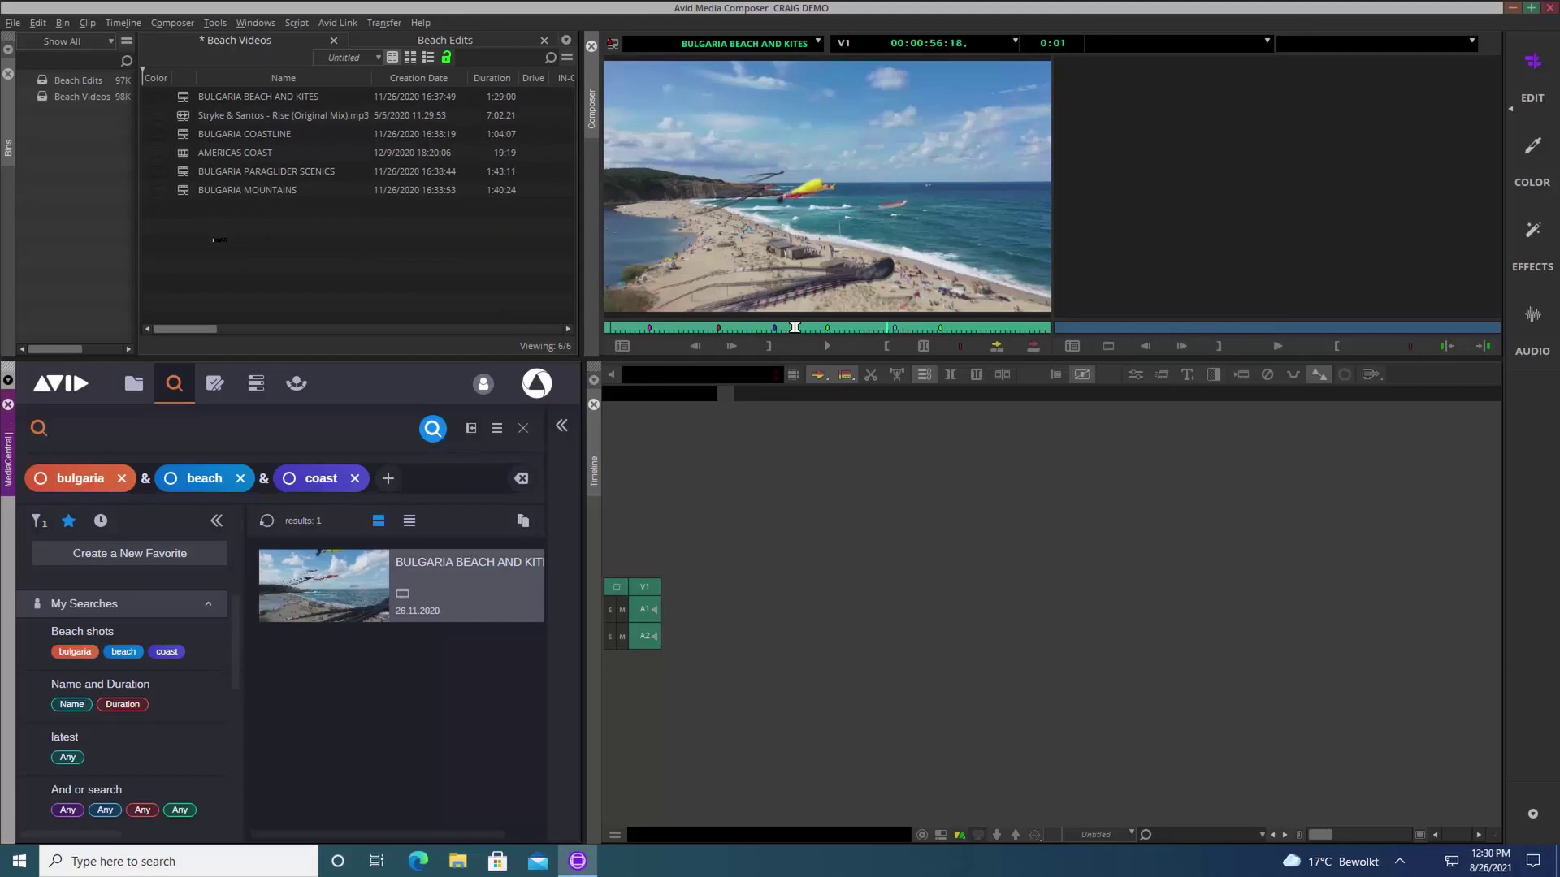
Step: Look through the favorite search groups, run PHONETIC DOC SEARCH from AUDIO SEARCH and collapse the favorites list
left_click(209, 608)
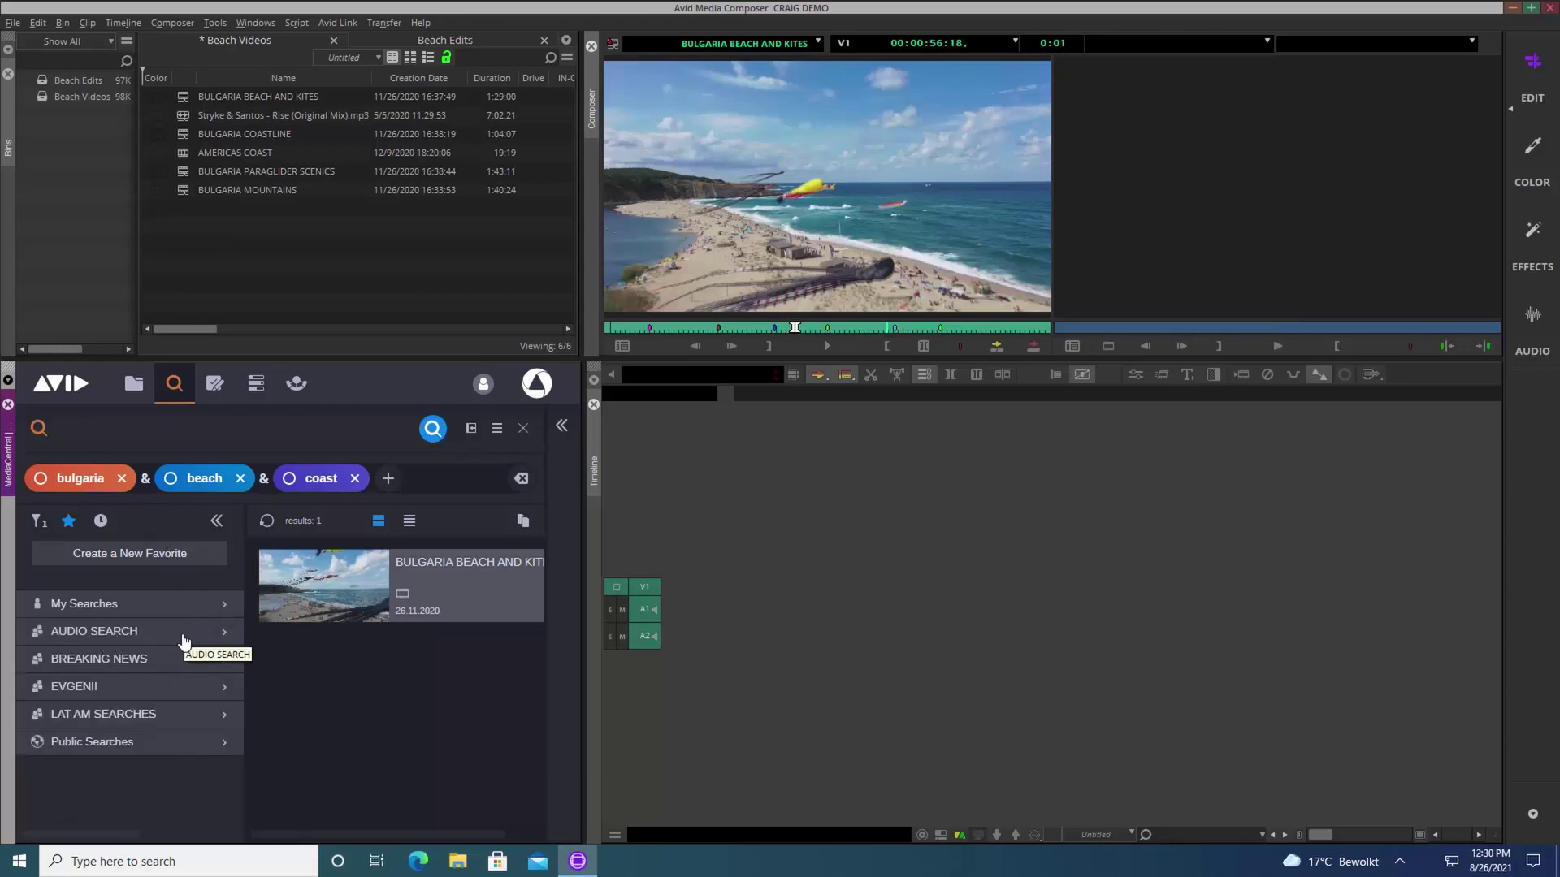
left_click(225, 754)
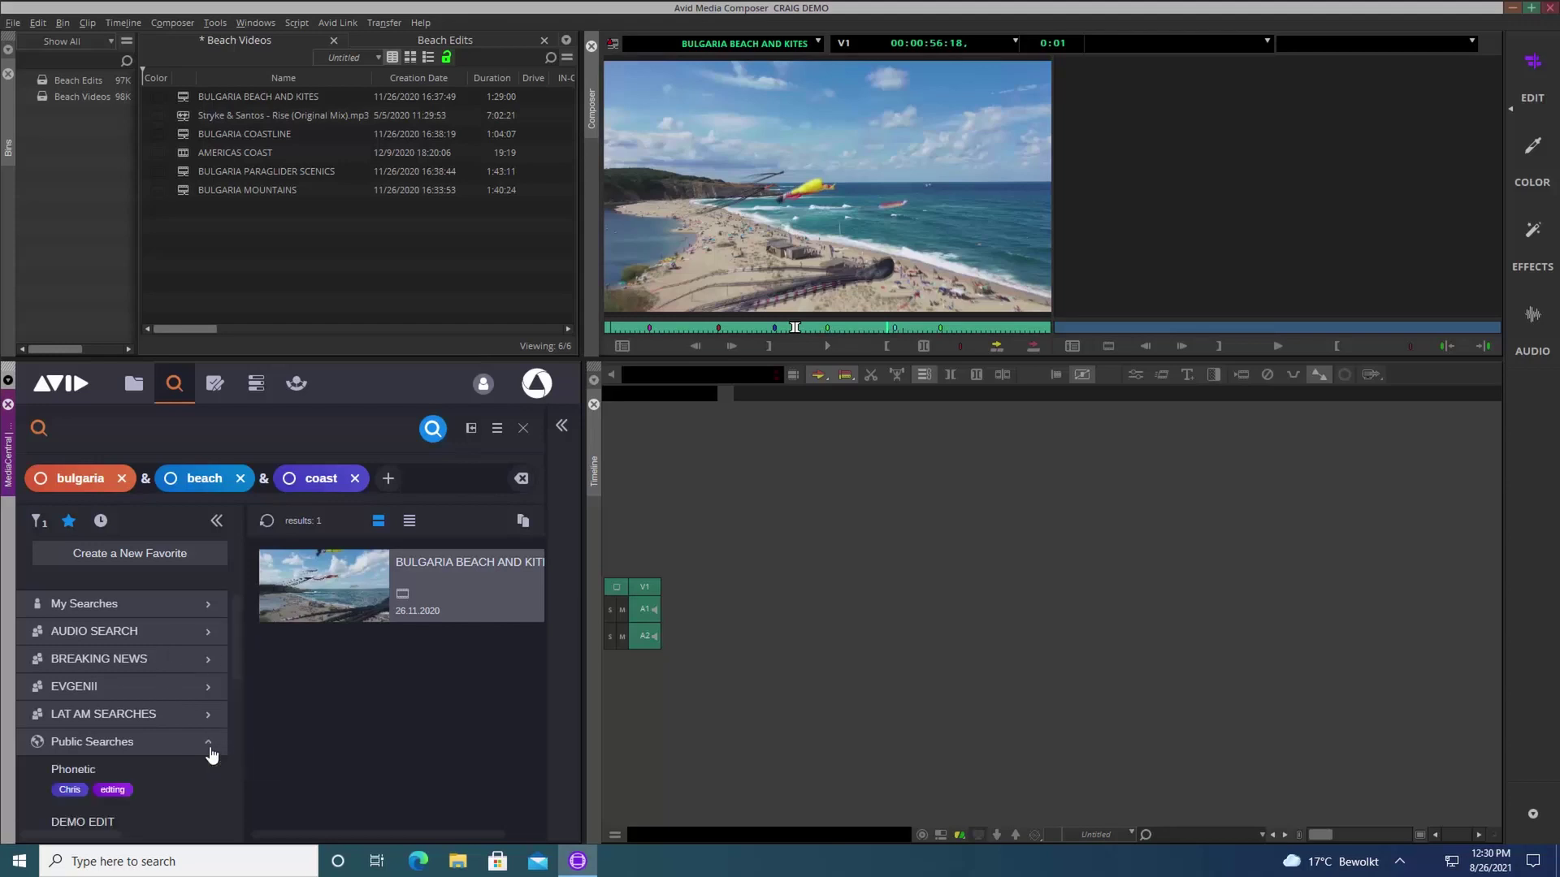
left_click(212, 755)
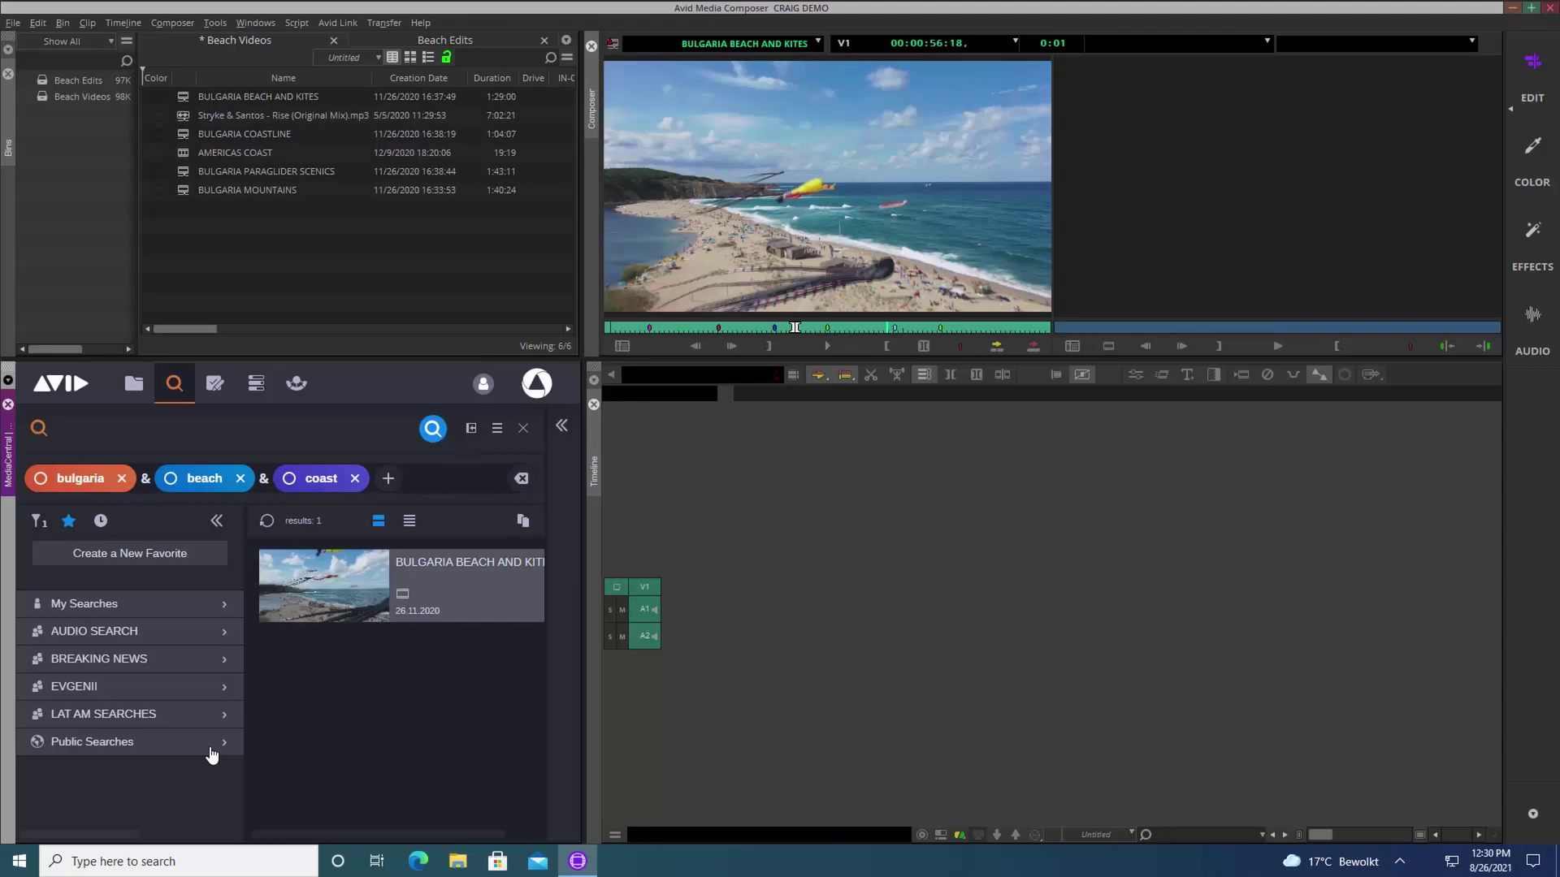
left_click(219, 633)
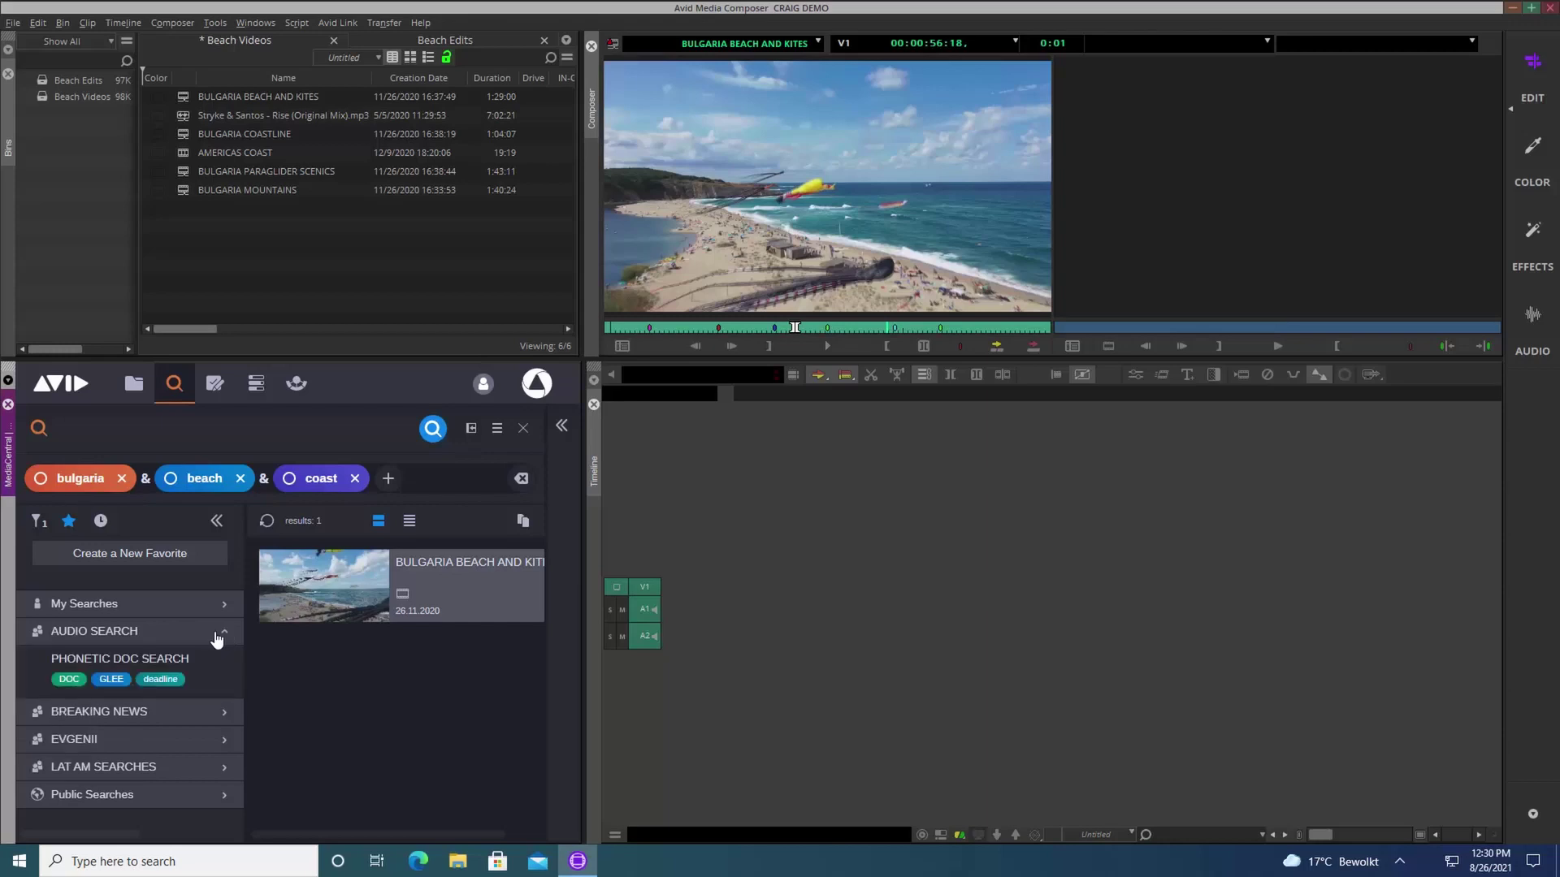
left_click(118, 672)
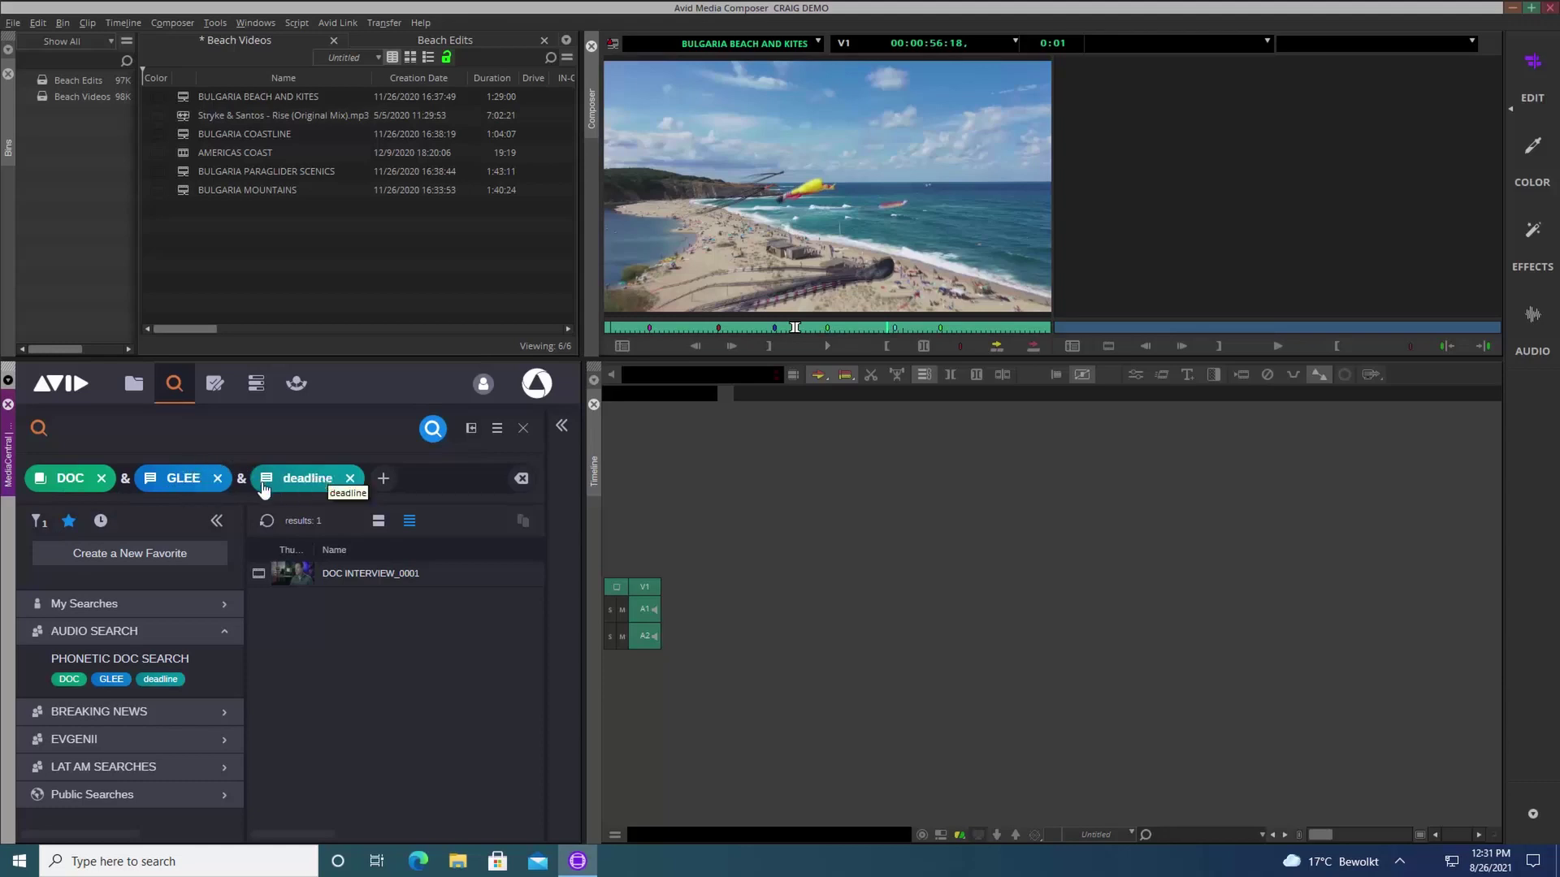
left_click(216, 521)
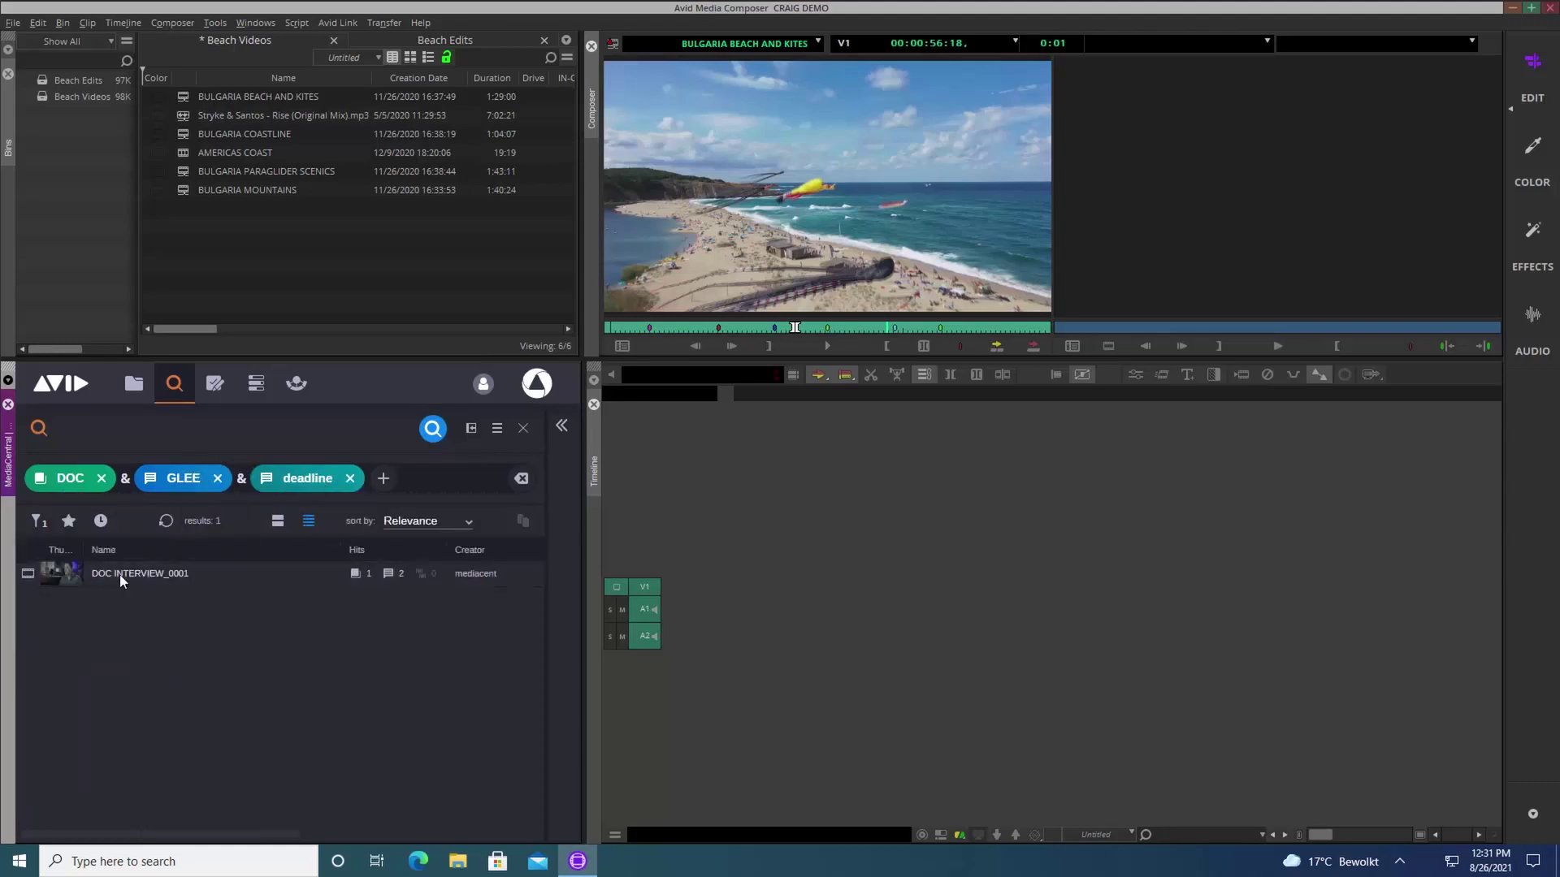
Step: View the timeline hits of the DOC INTERVIEW_0001 result and open it as the source clip
left_click(521, 576)
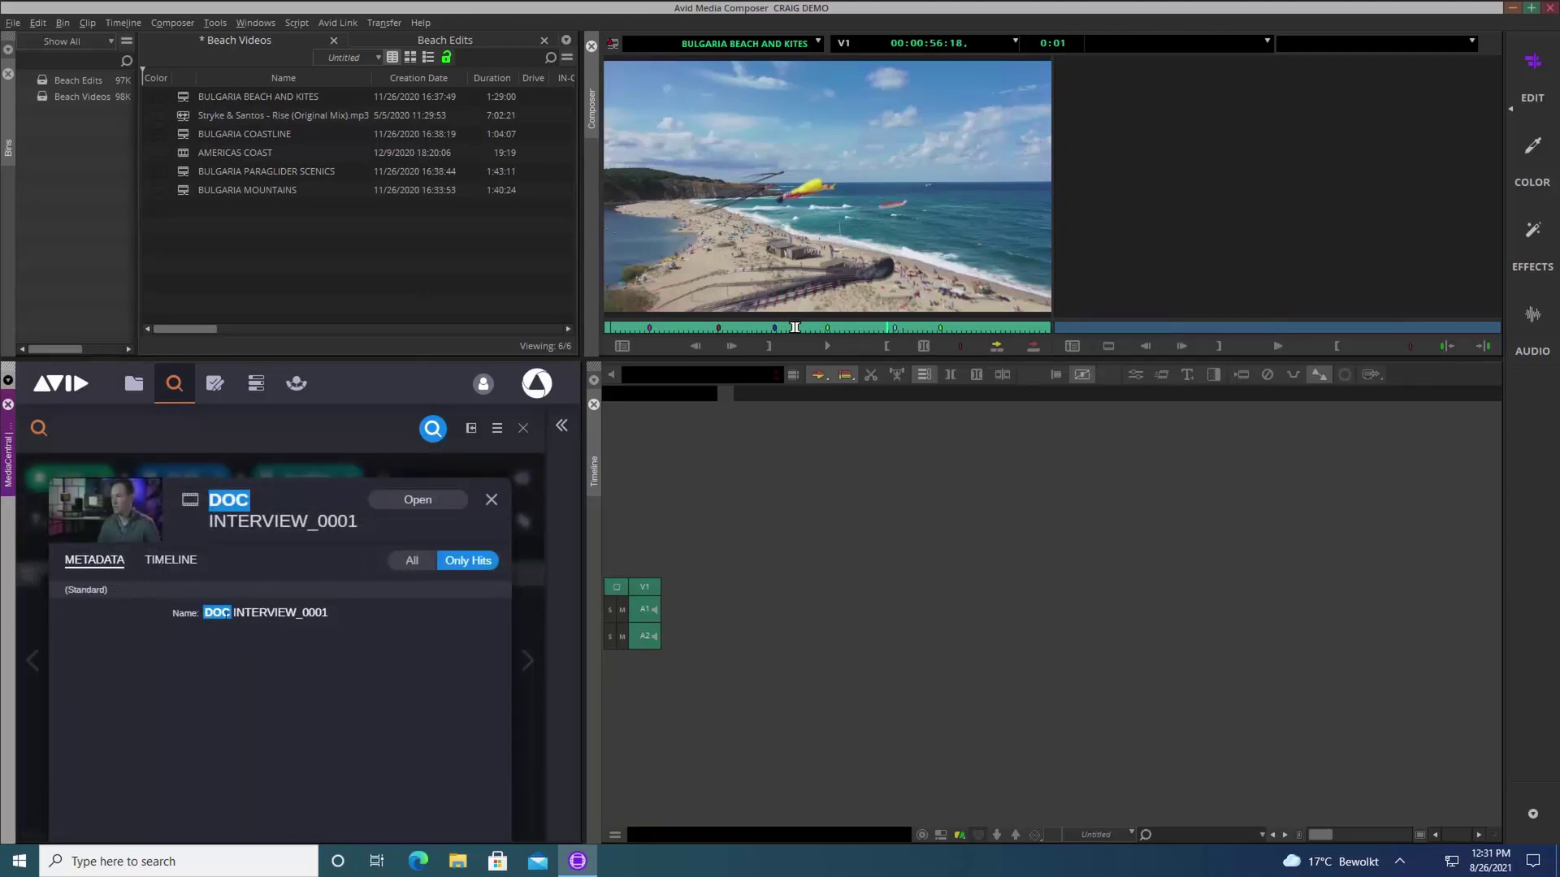
left_click(172, 561)
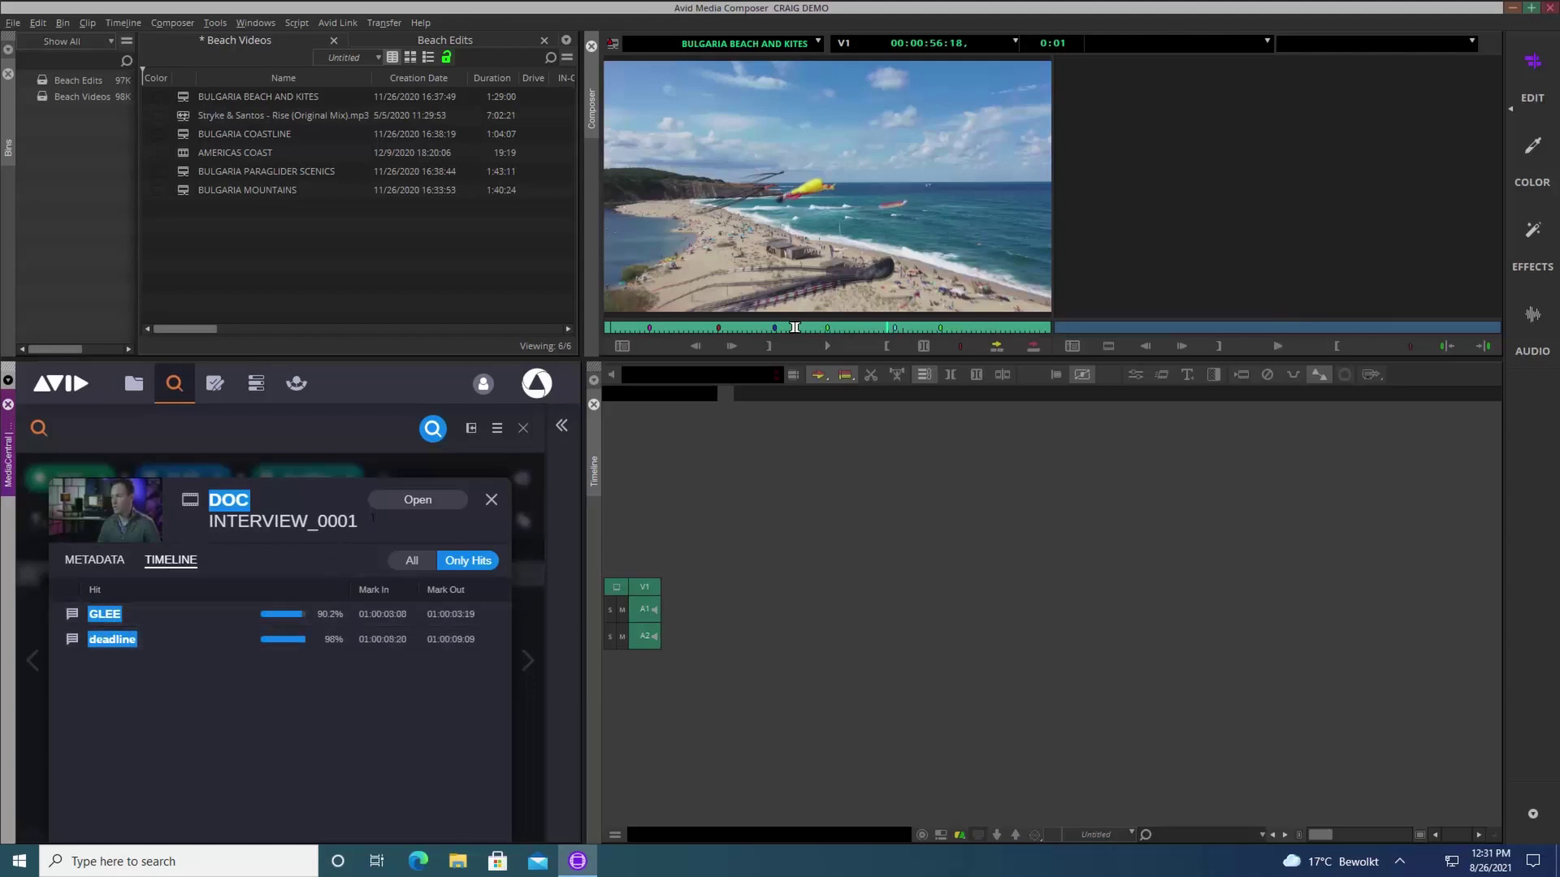
left_click(418, 501)
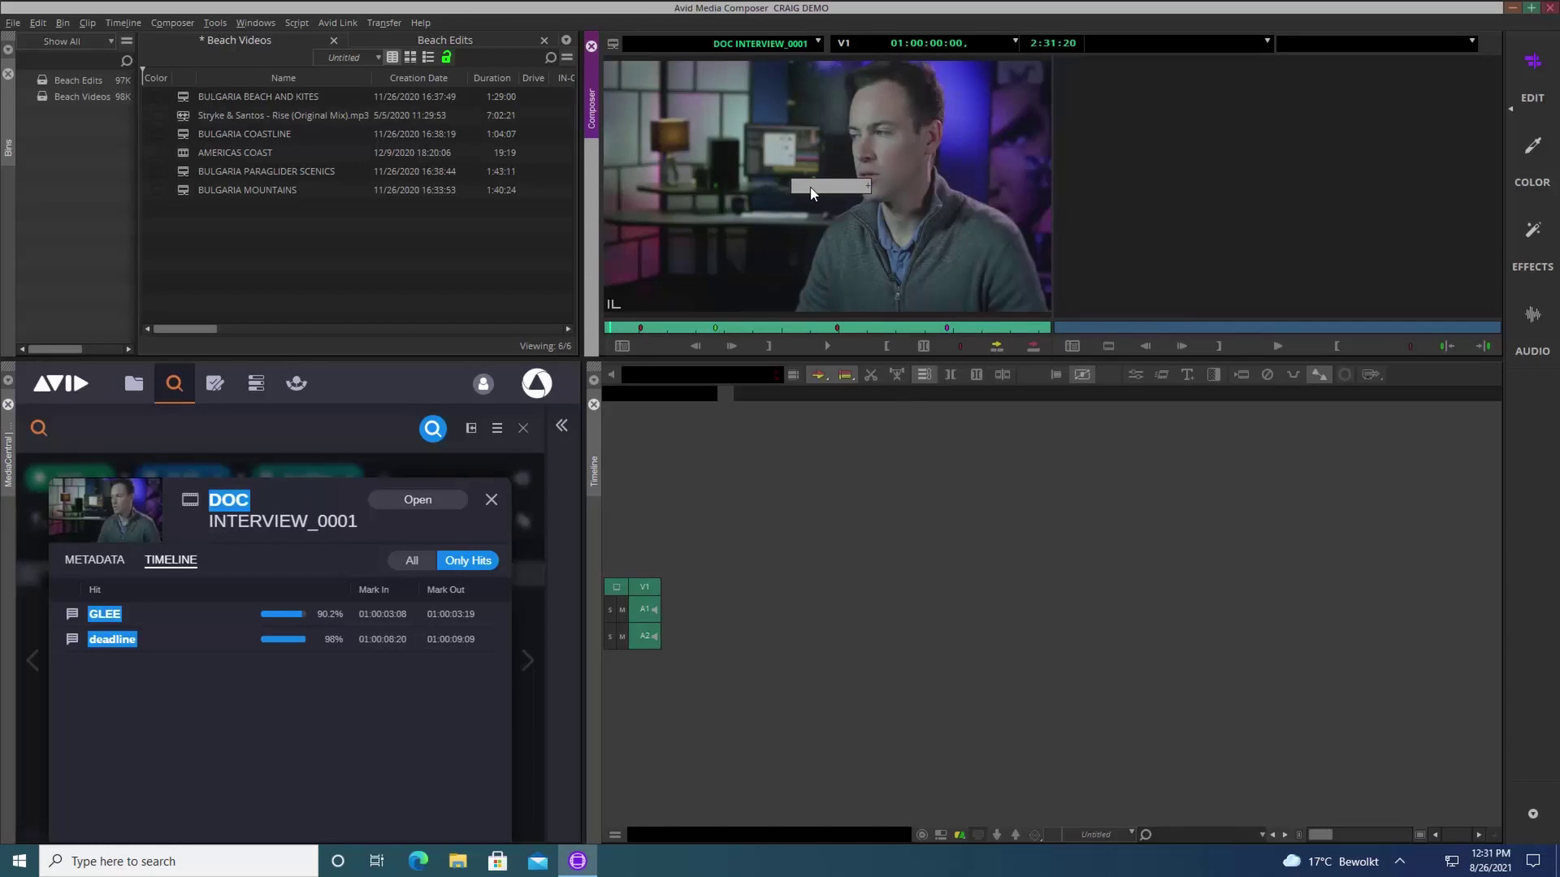
Step: Cue DOC INTERVIEW_0001 to the GLEE hit at 01:00:03:08, play it to about 01:00:05:10 and close the hit details
type("308")
key("Return")
key("space")
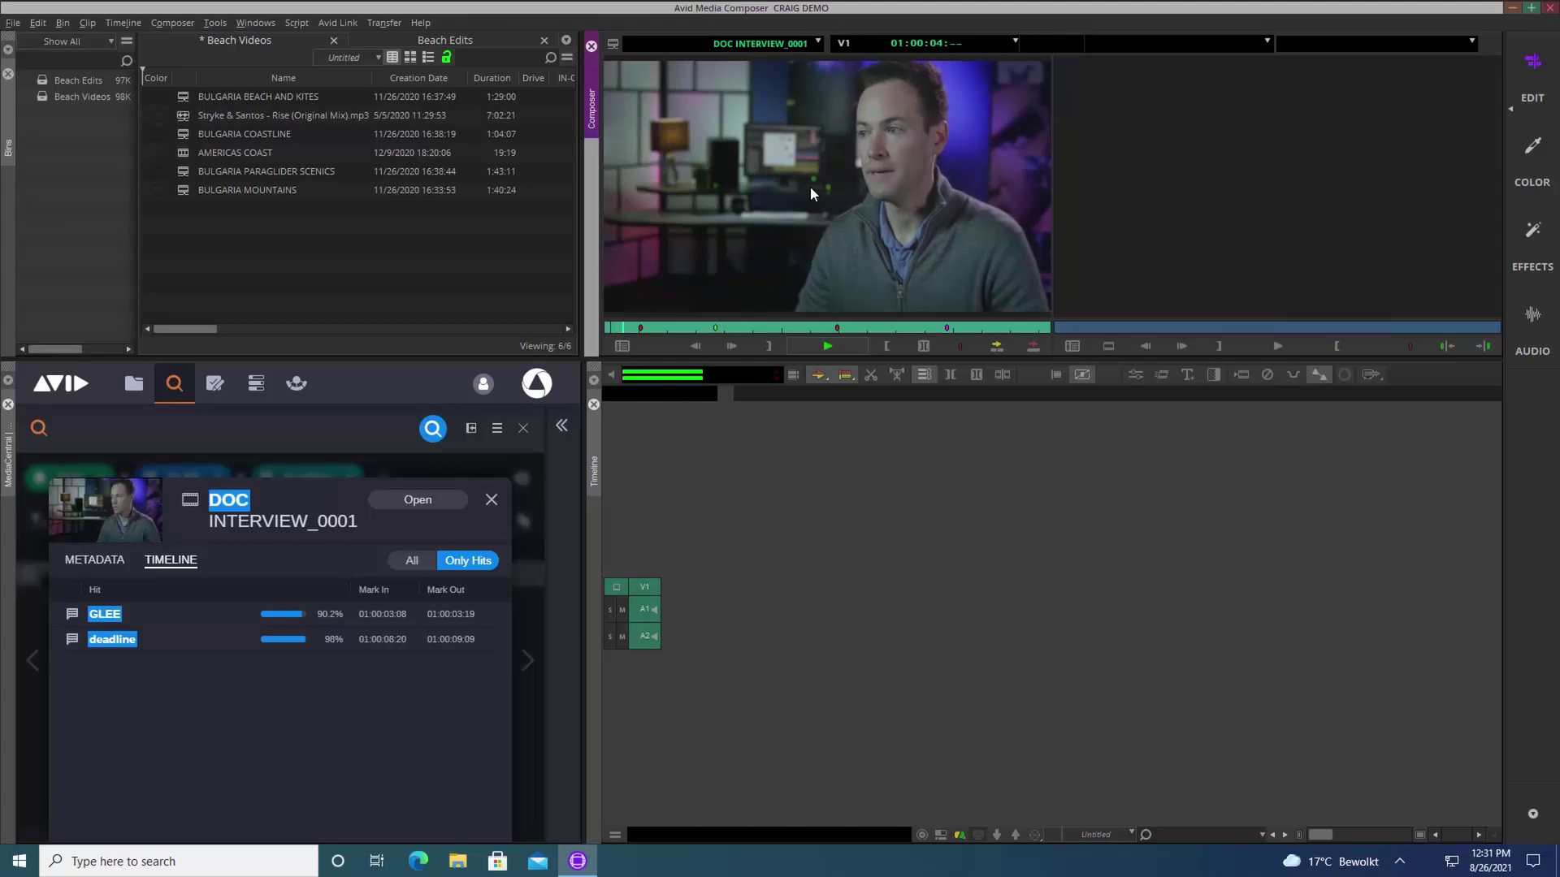
key("space")
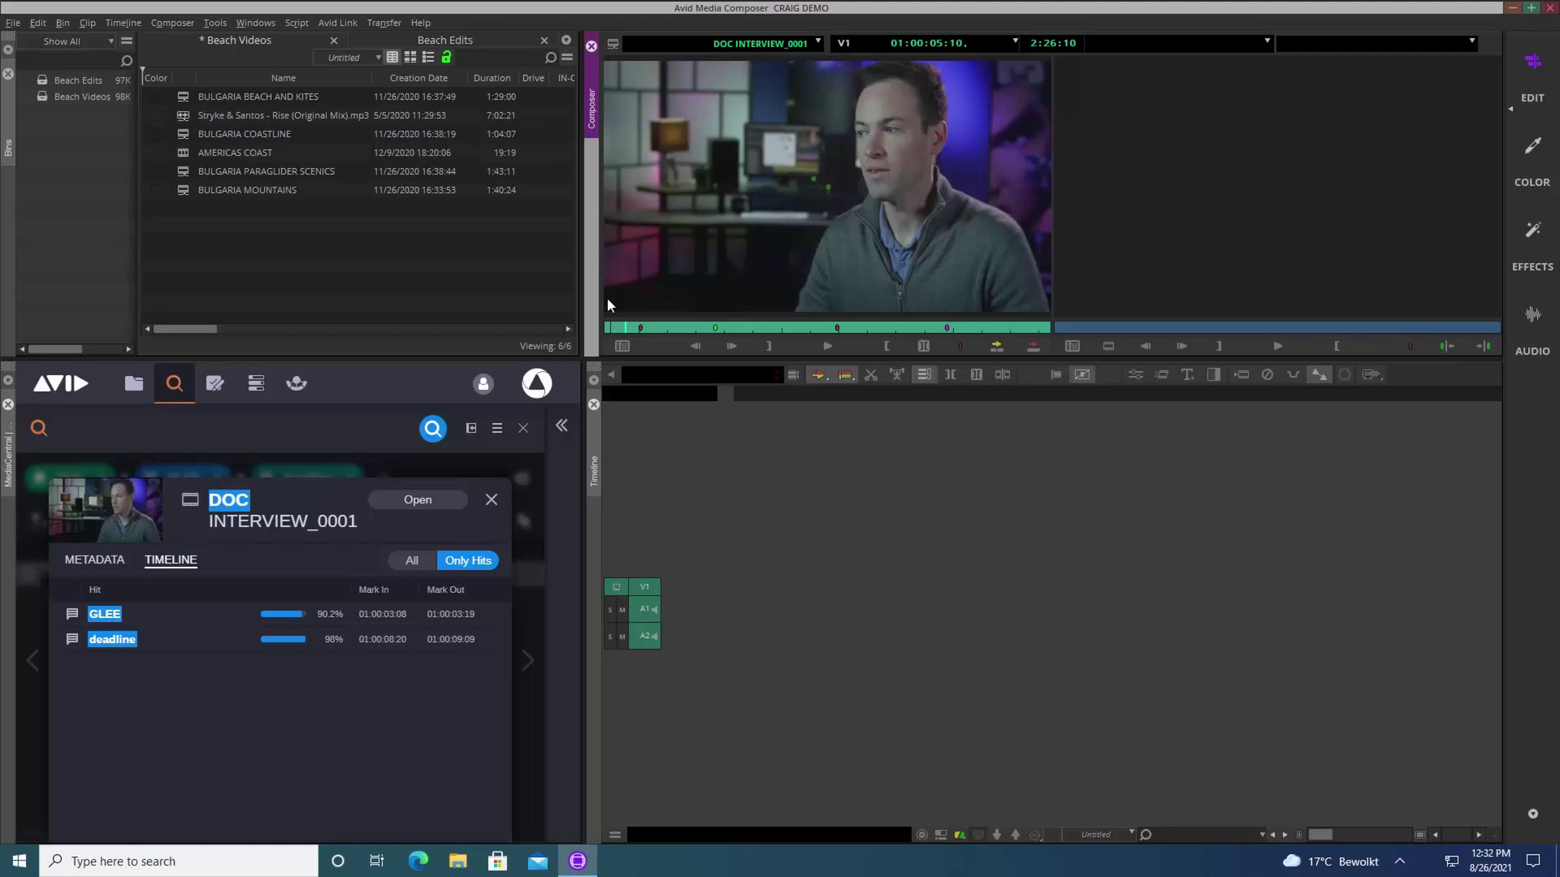
left_click(492, 500)
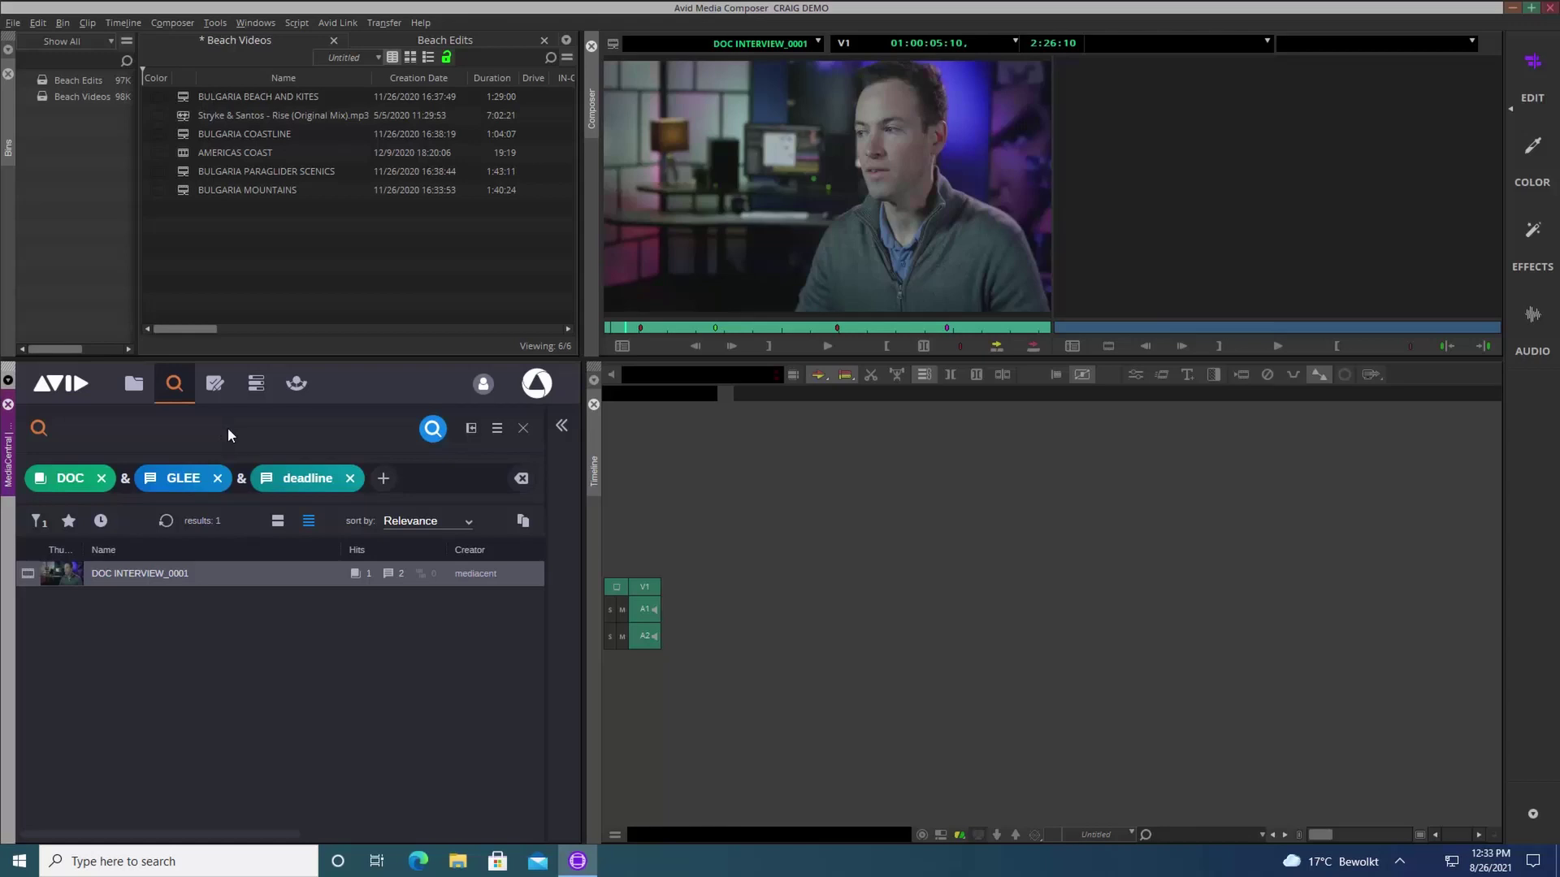
Step: In Planner, limit the list to your own assignments and open the COASTAL EROSION assignment
left_click(216, 389)
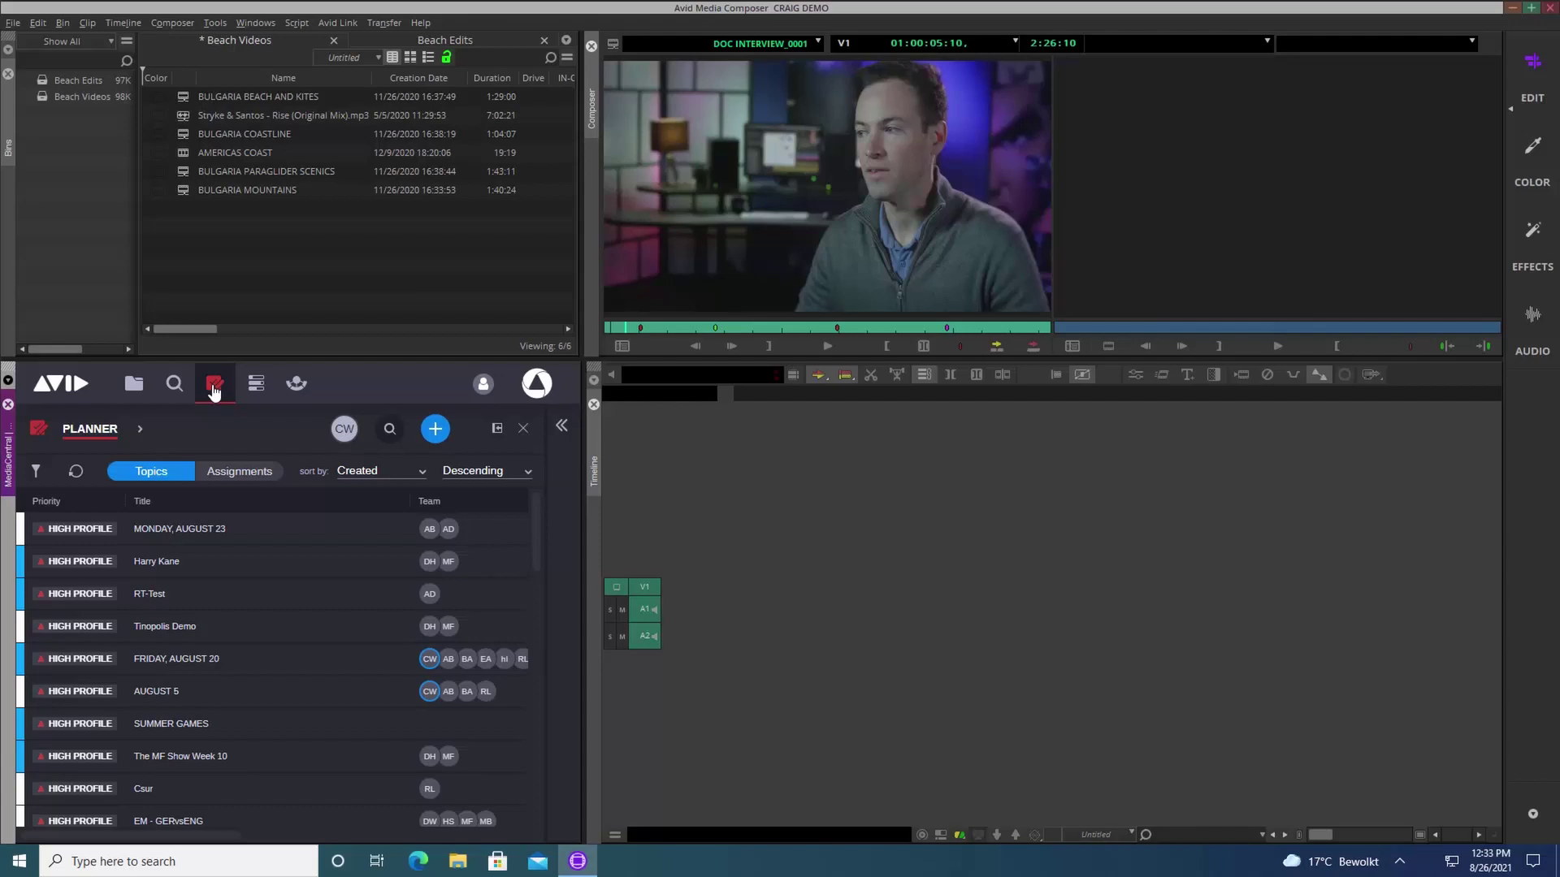
left_click(345, 431)
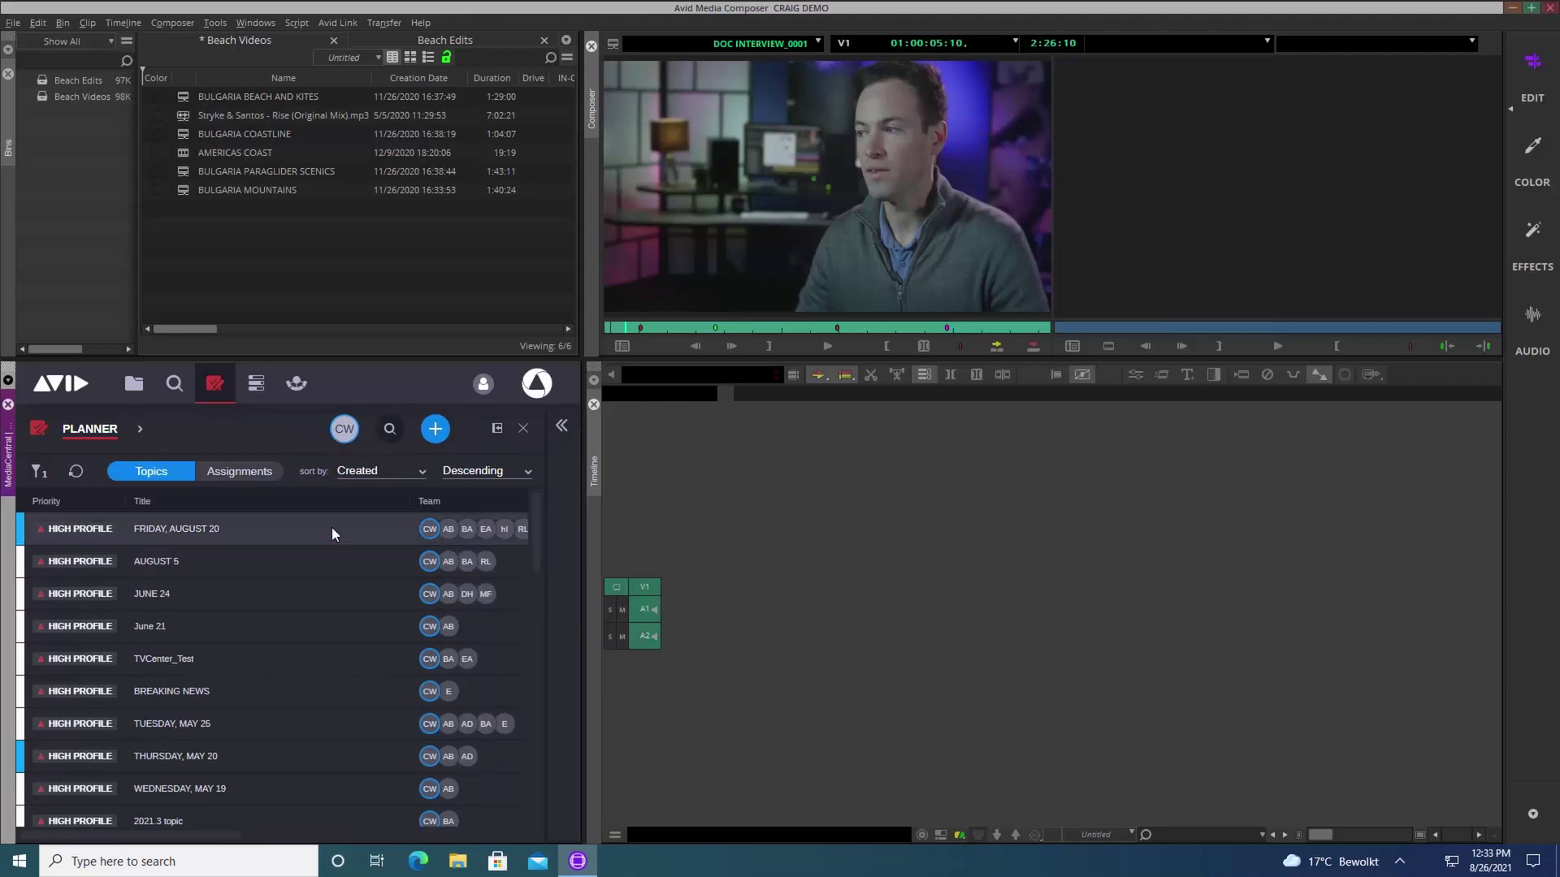
left_click(255, 476)
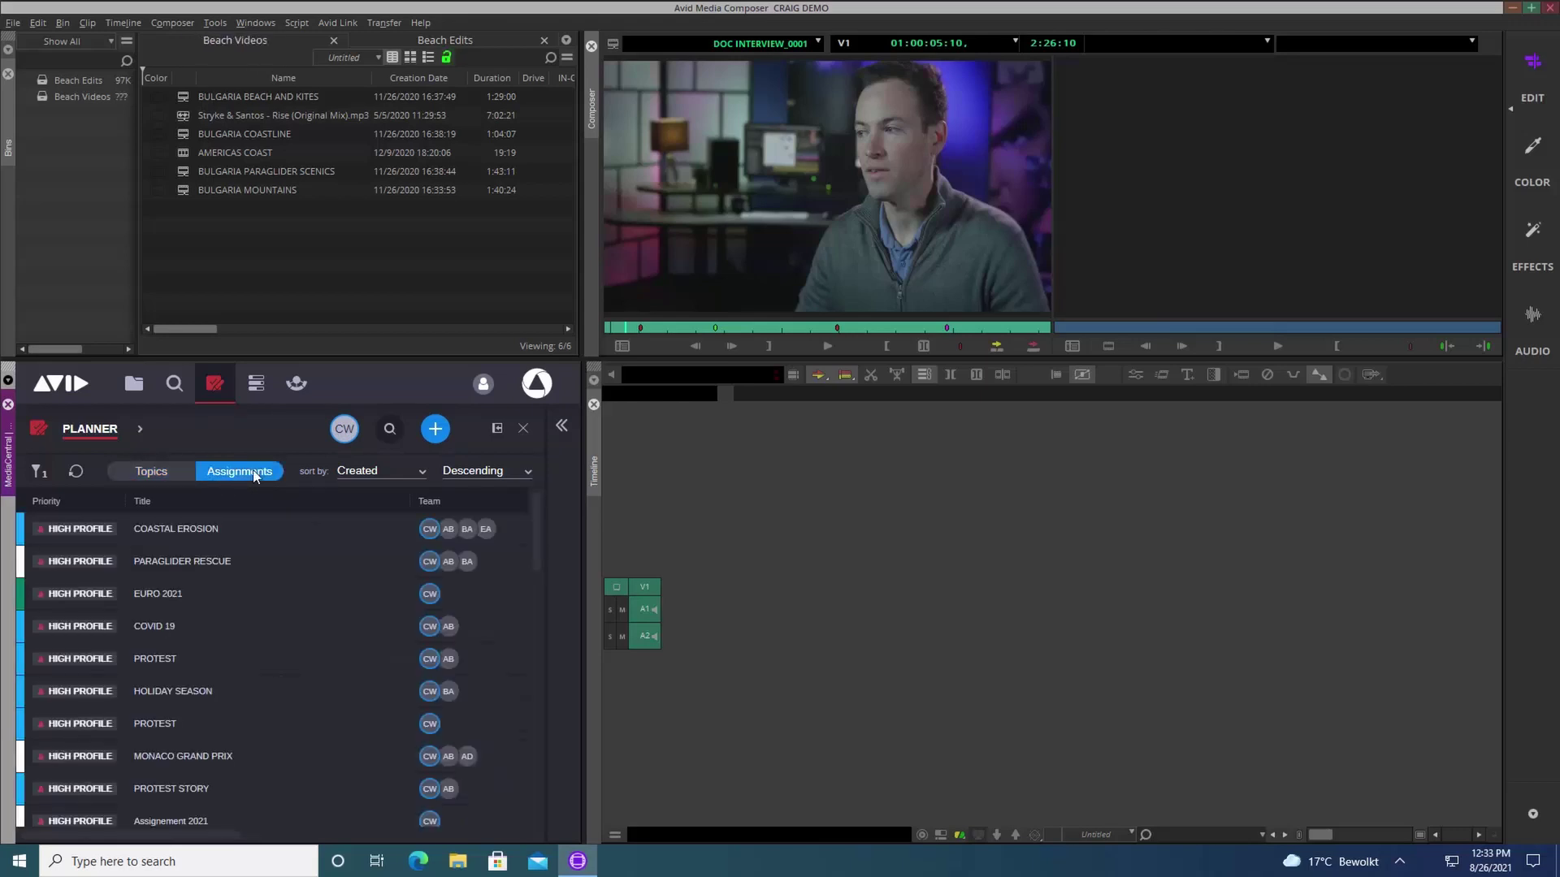
left_click(169, 528)
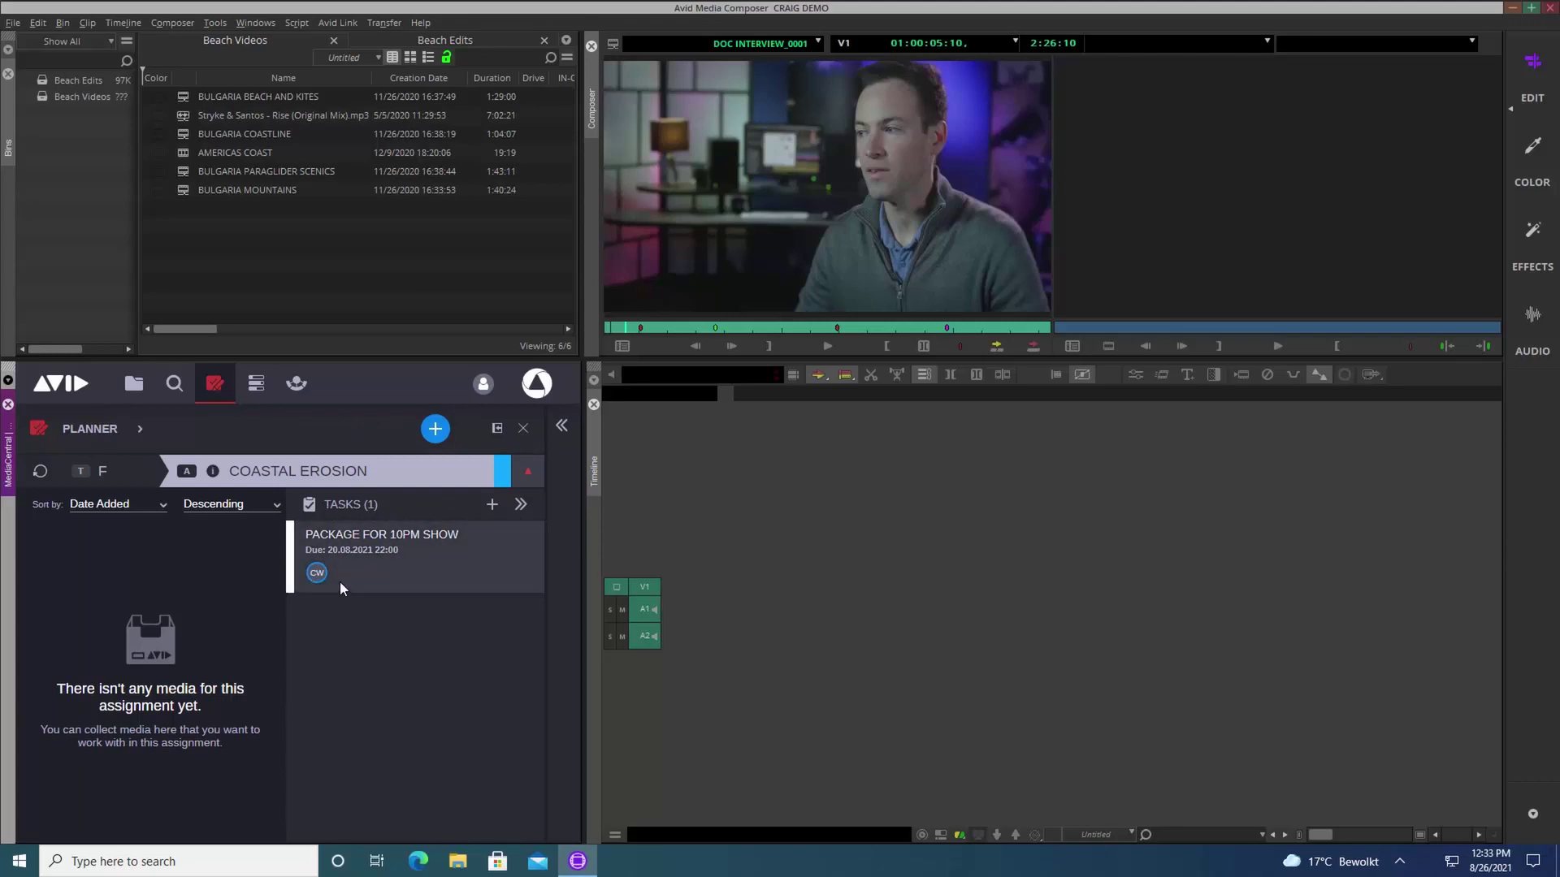
Step: Set the status of the PACKAGE FOR 10PM SHOW task to IN PROGRESS and close the task details
left_click(406, 554)
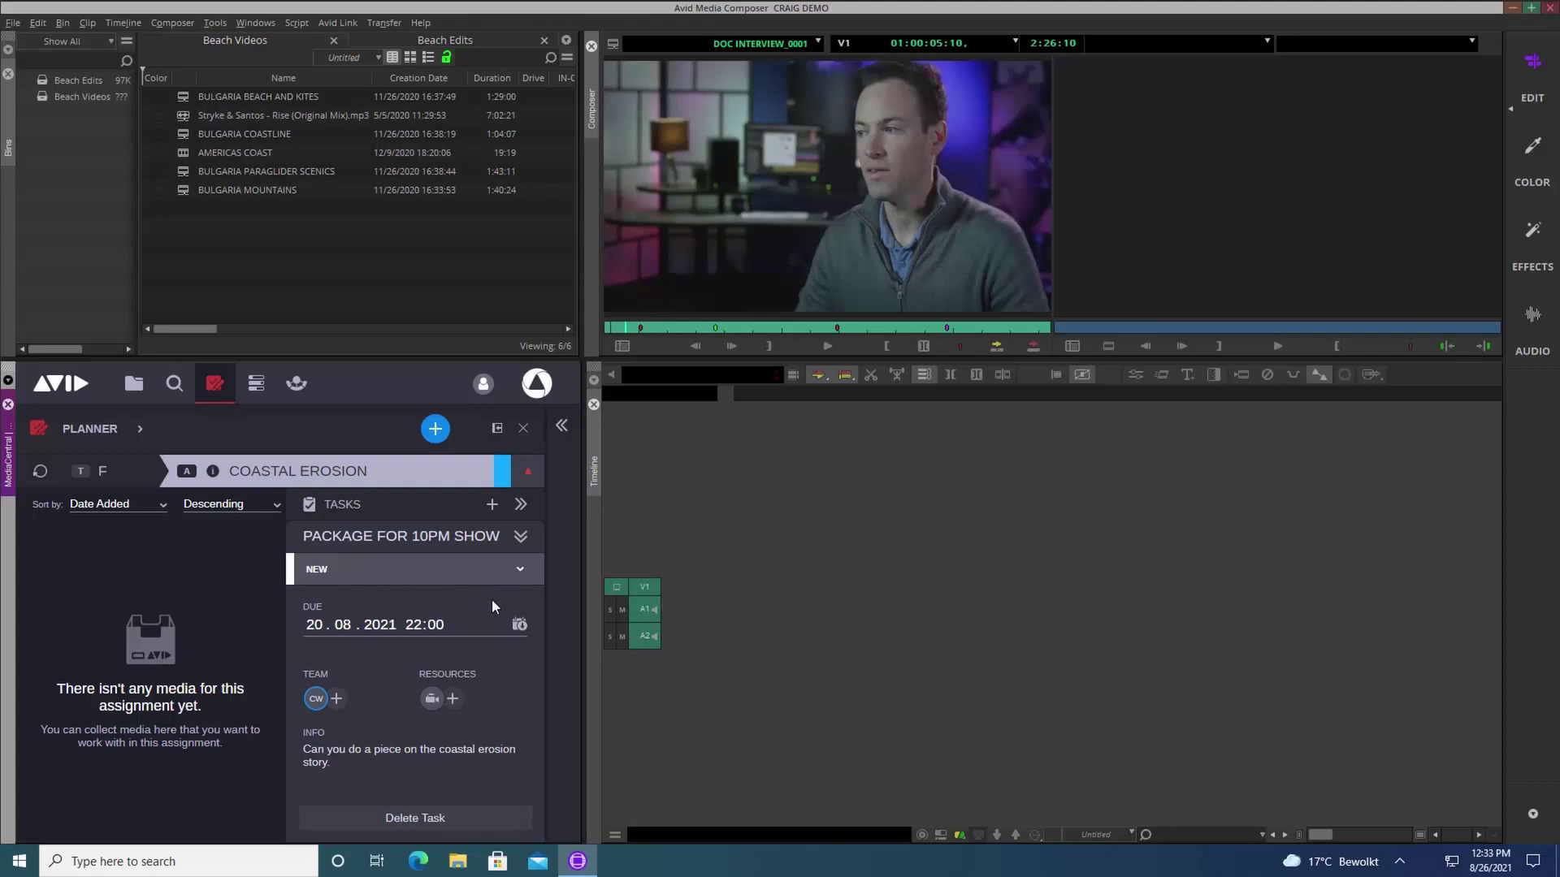
left_click(520, 571)
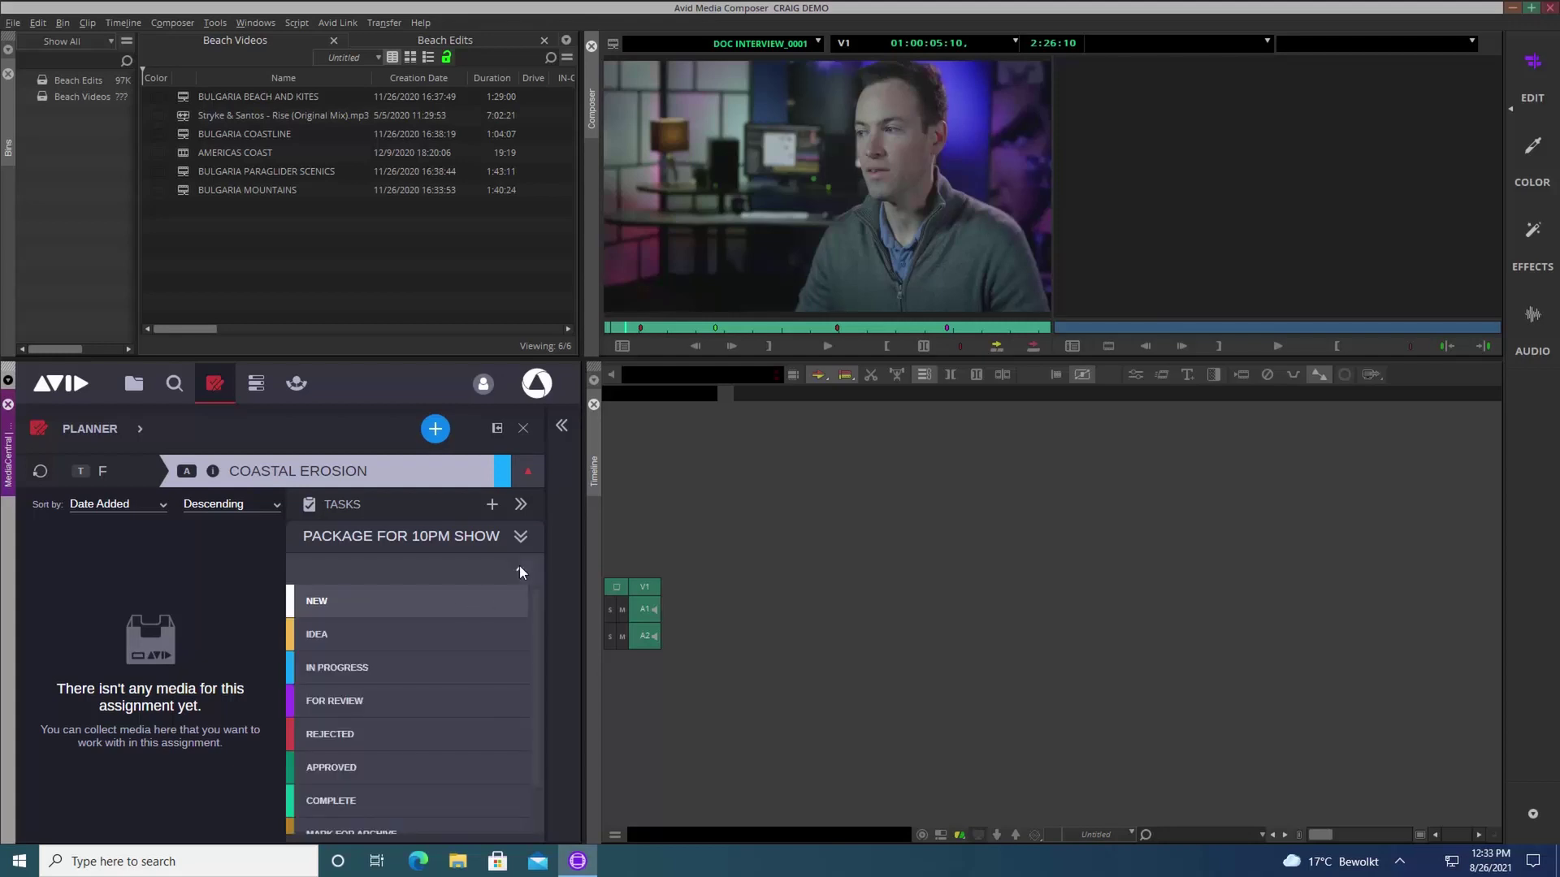
left_click(352, 670)
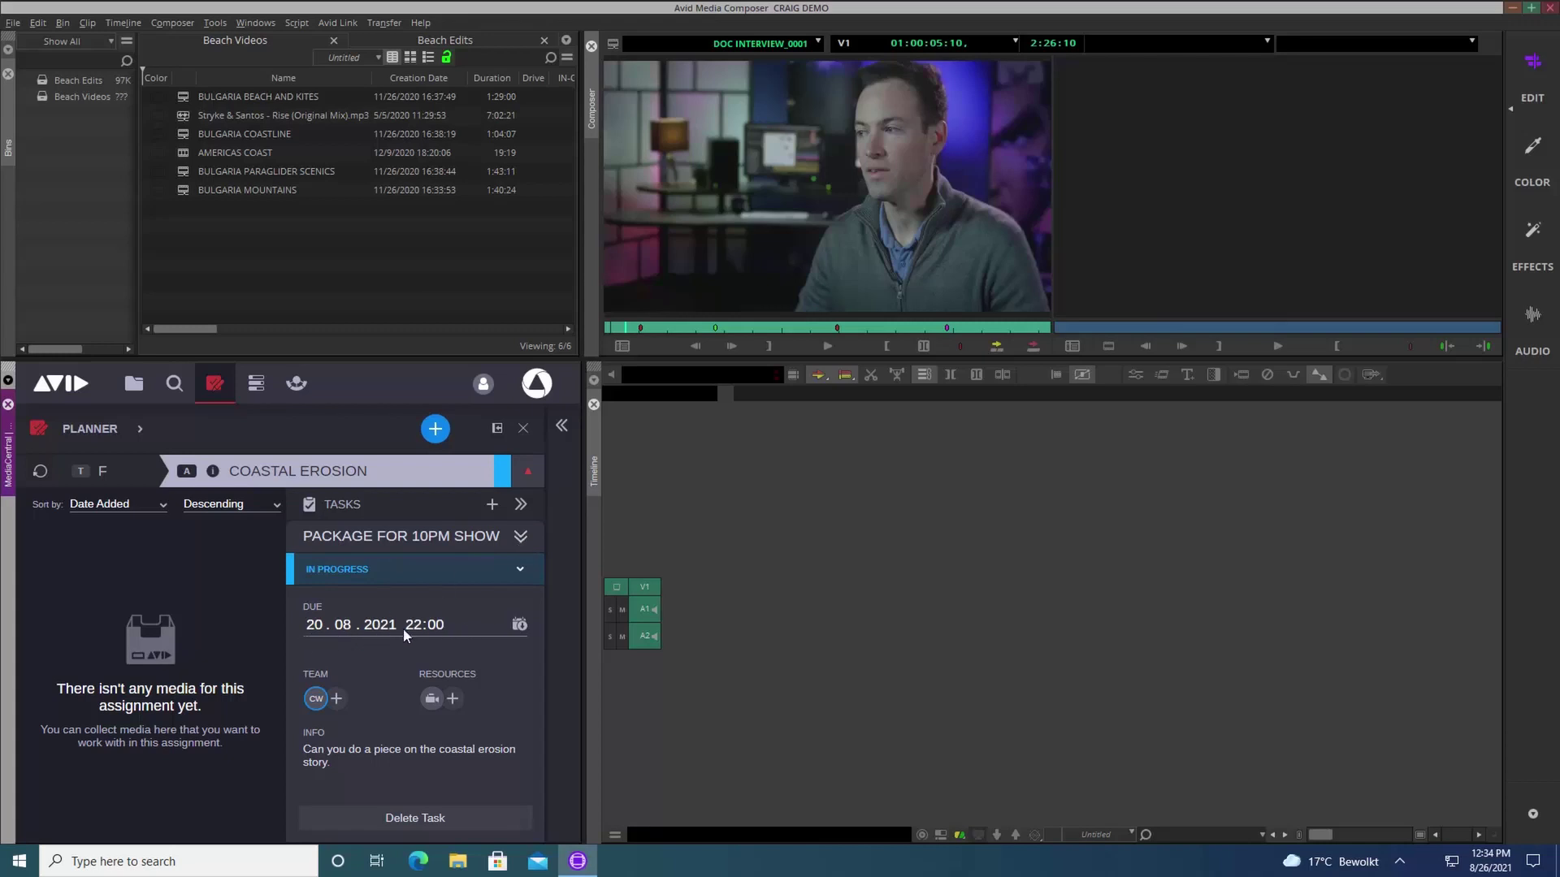
left_click(523, 538)
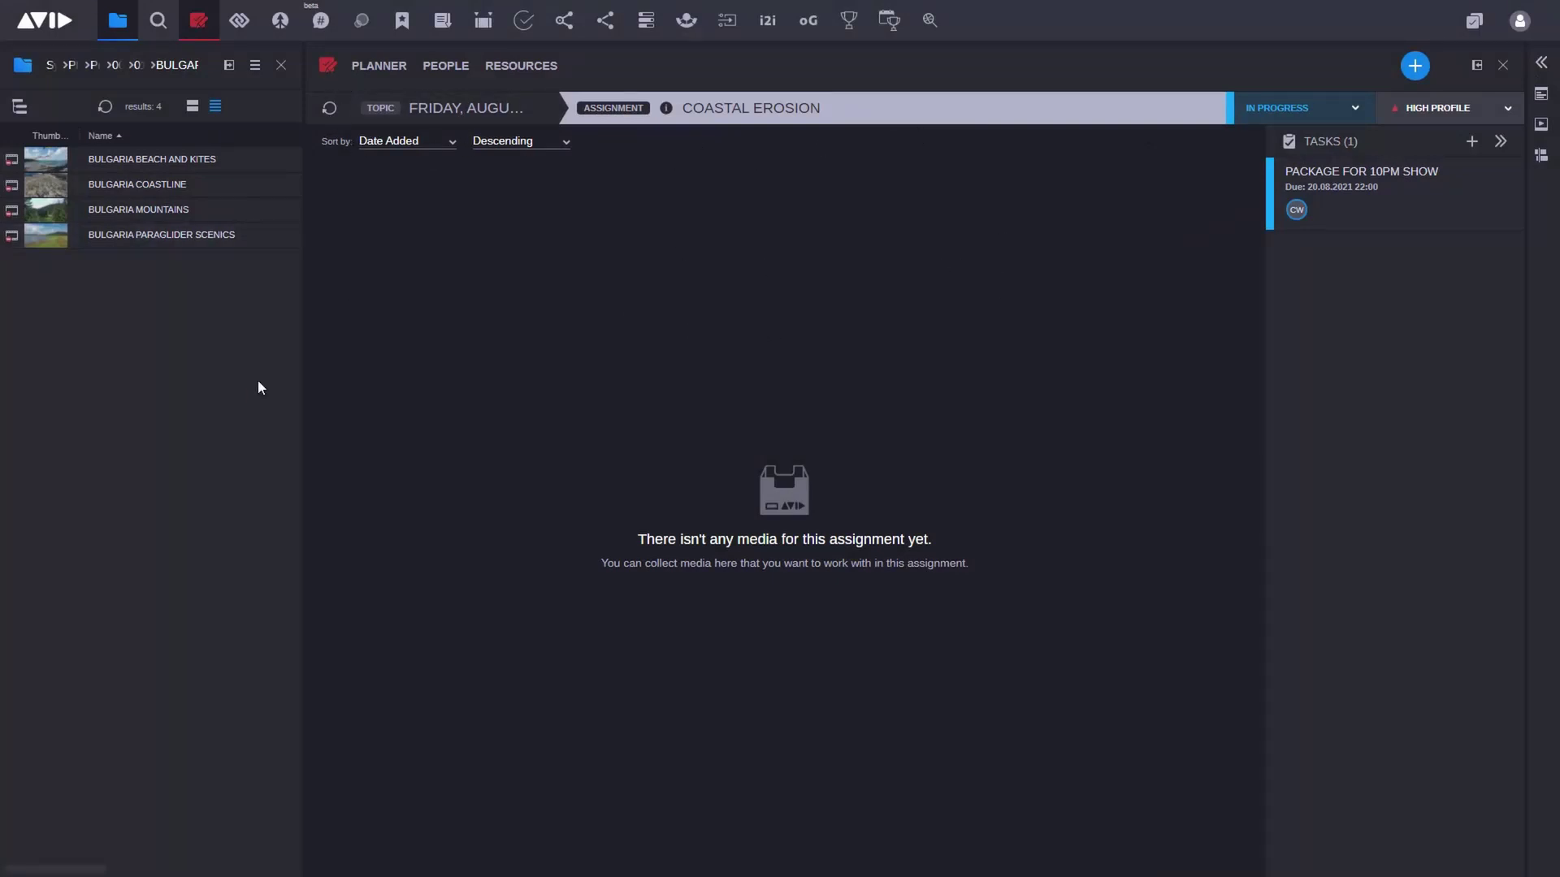
Step: In MediaCentral Cloud UX, add BULGARIA PARAGLIDER SCENICS, MOUNTAINS and COASTLINE plus the AMERICAS COAST sequence to the COASTAL EROSION assignment
left_click(45, 235)
left_click(43, 193, "shift")
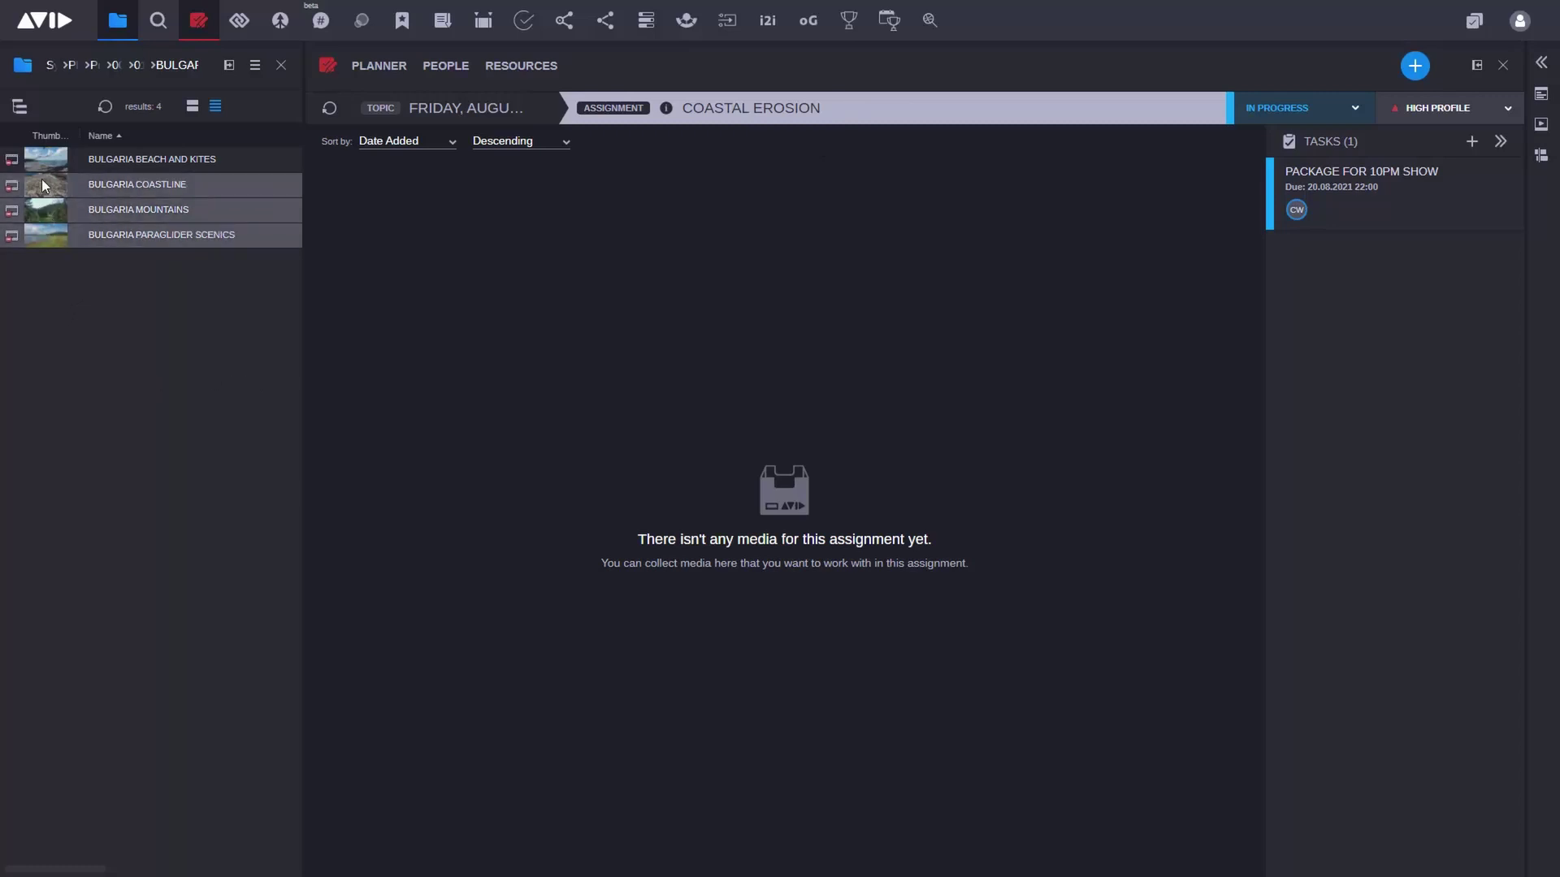
left_click_drag(63, 189, 564, 335)
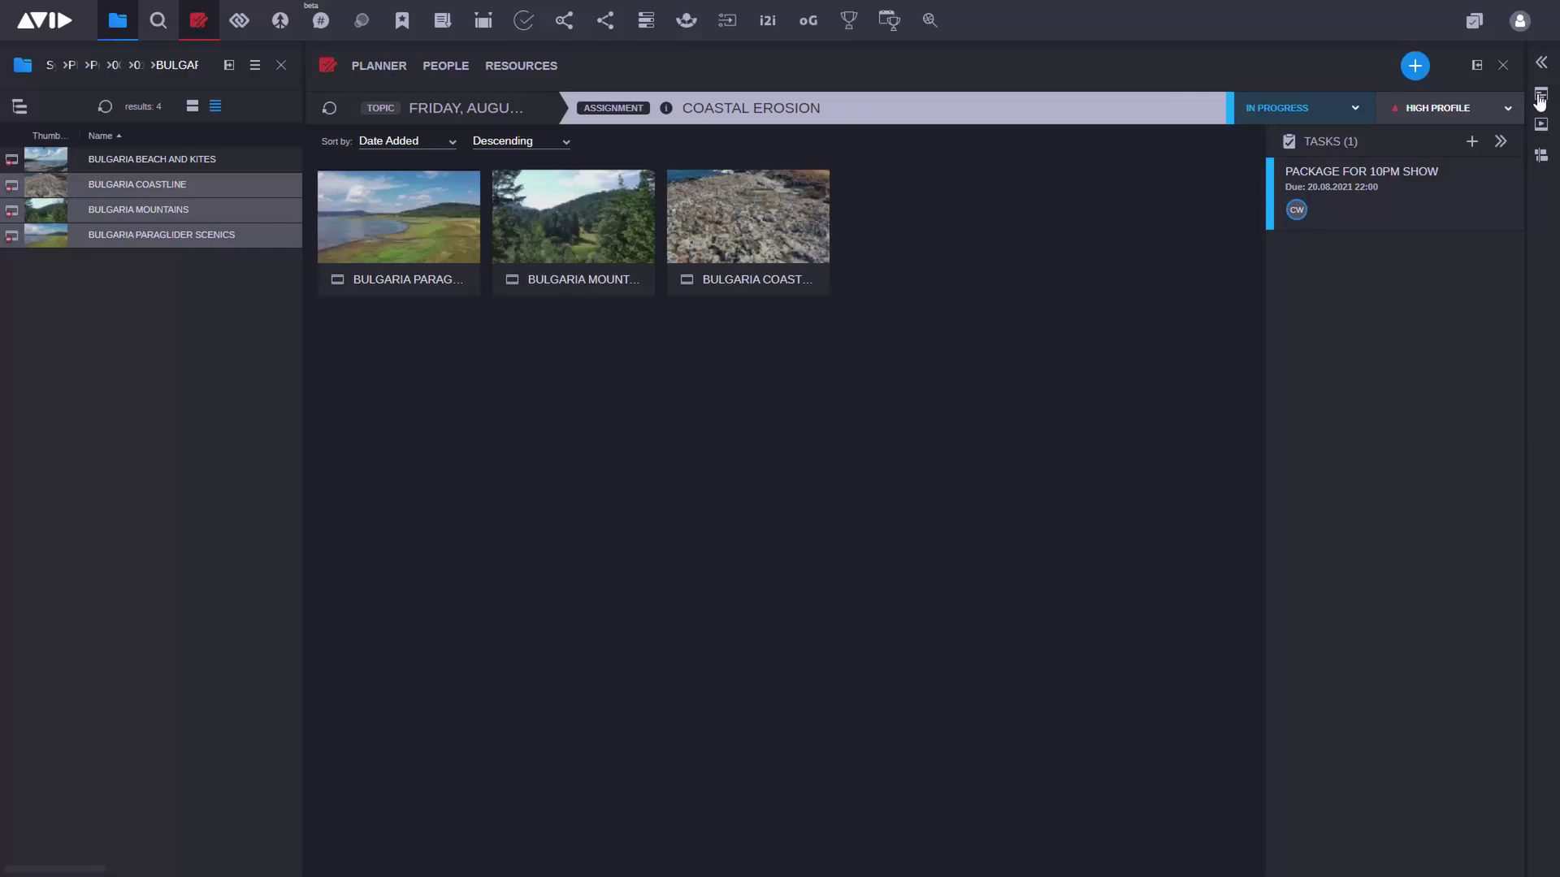
left_click(1541, 62)
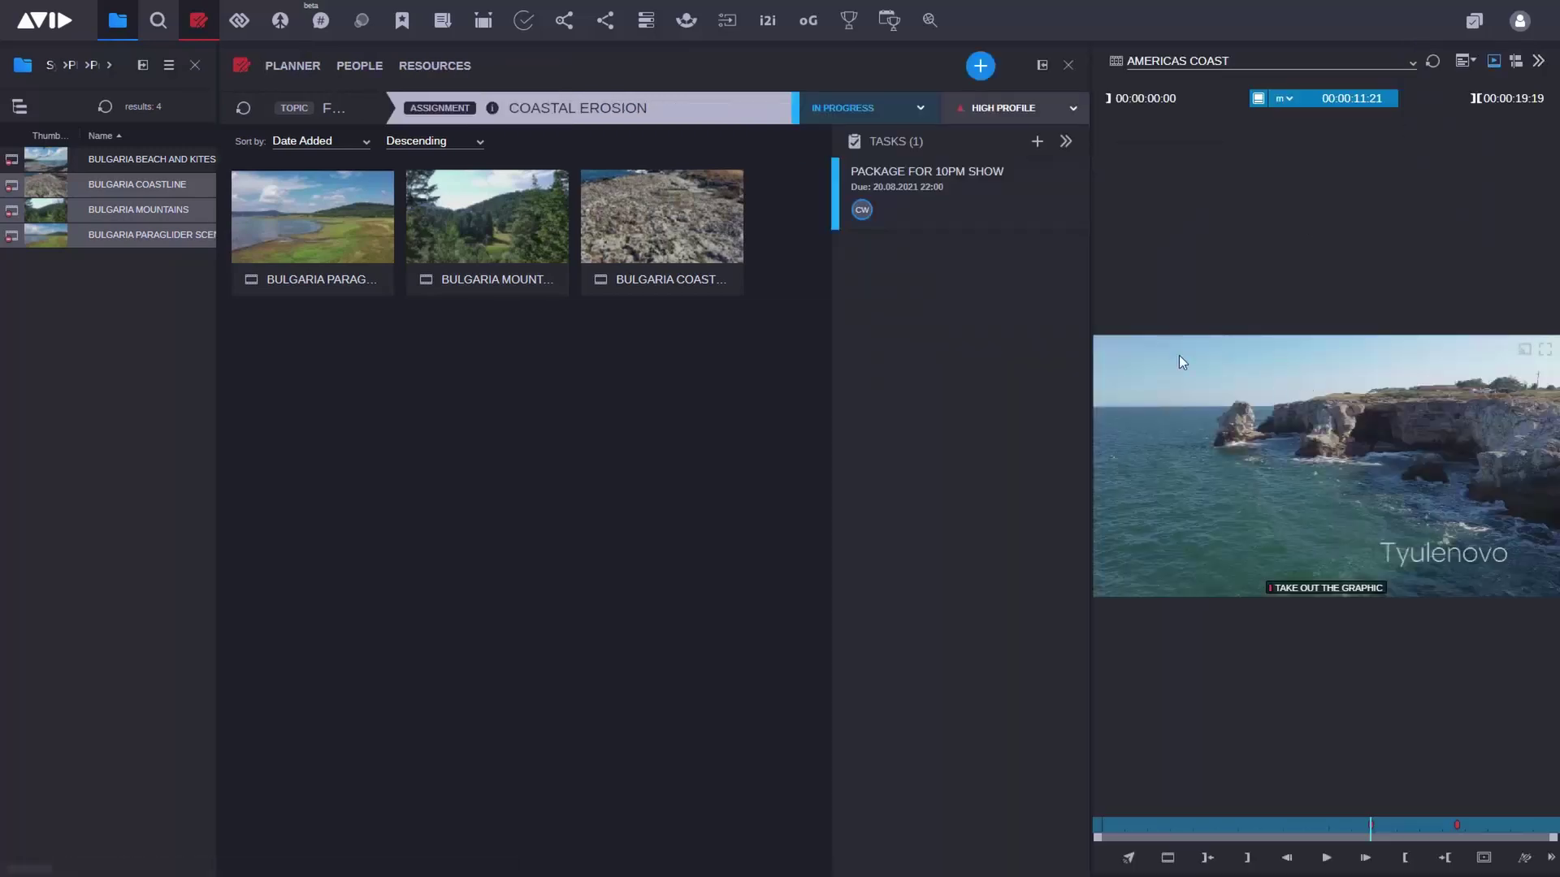
left_click_drag(1425, 537, 490, 515)
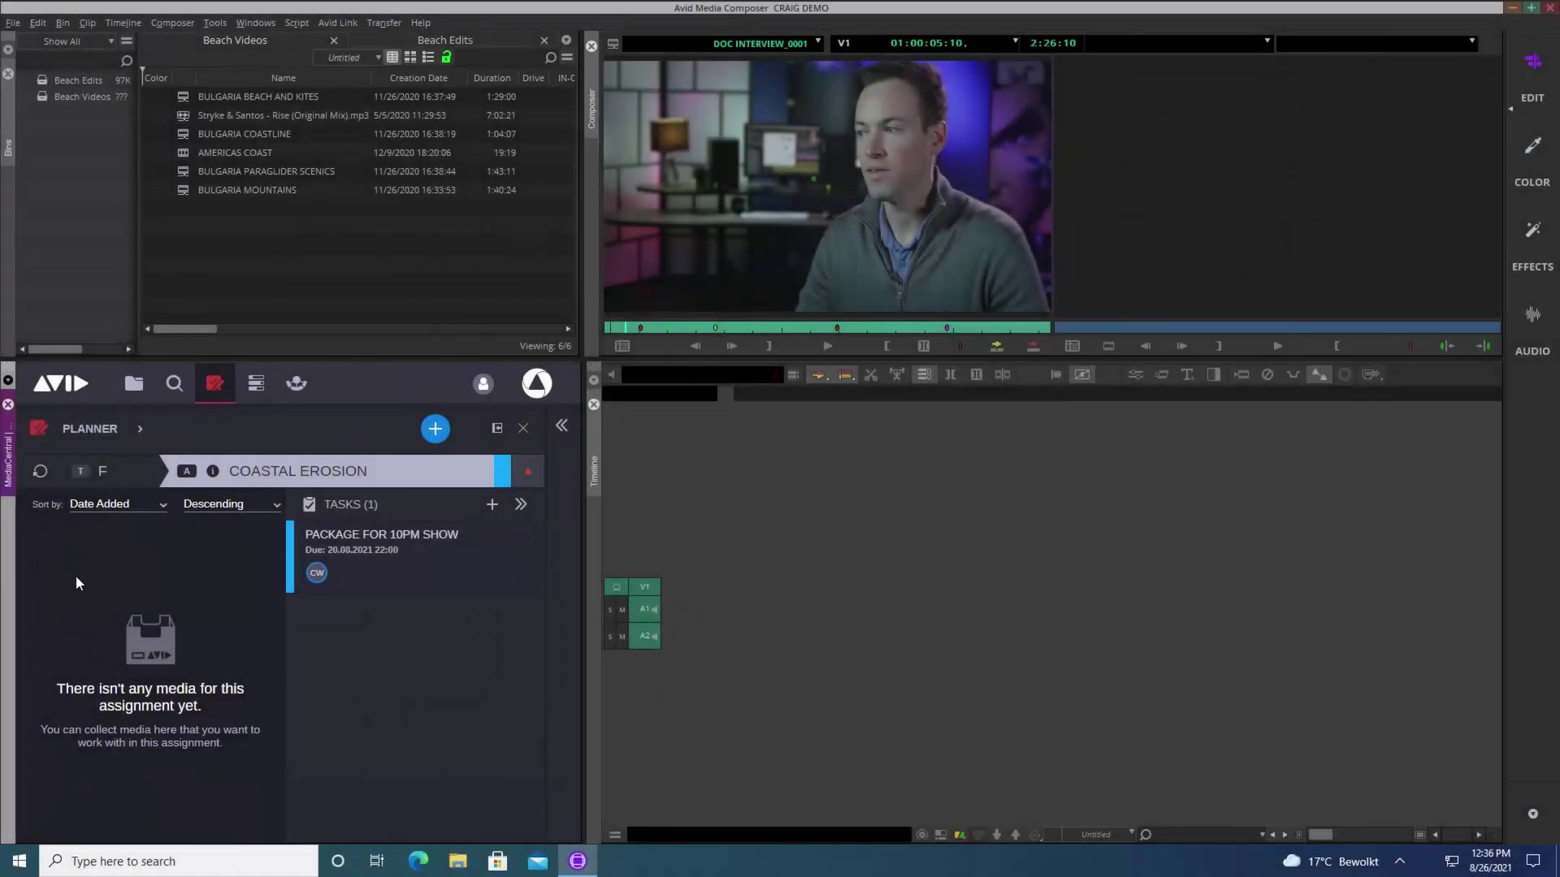
Step: Back in Media Composer, refresh the assignment's media, add BULGARIA MOUNTAINS to the Beach Videos bin, and load and scrub it as the source clip
left_click(41, 475)
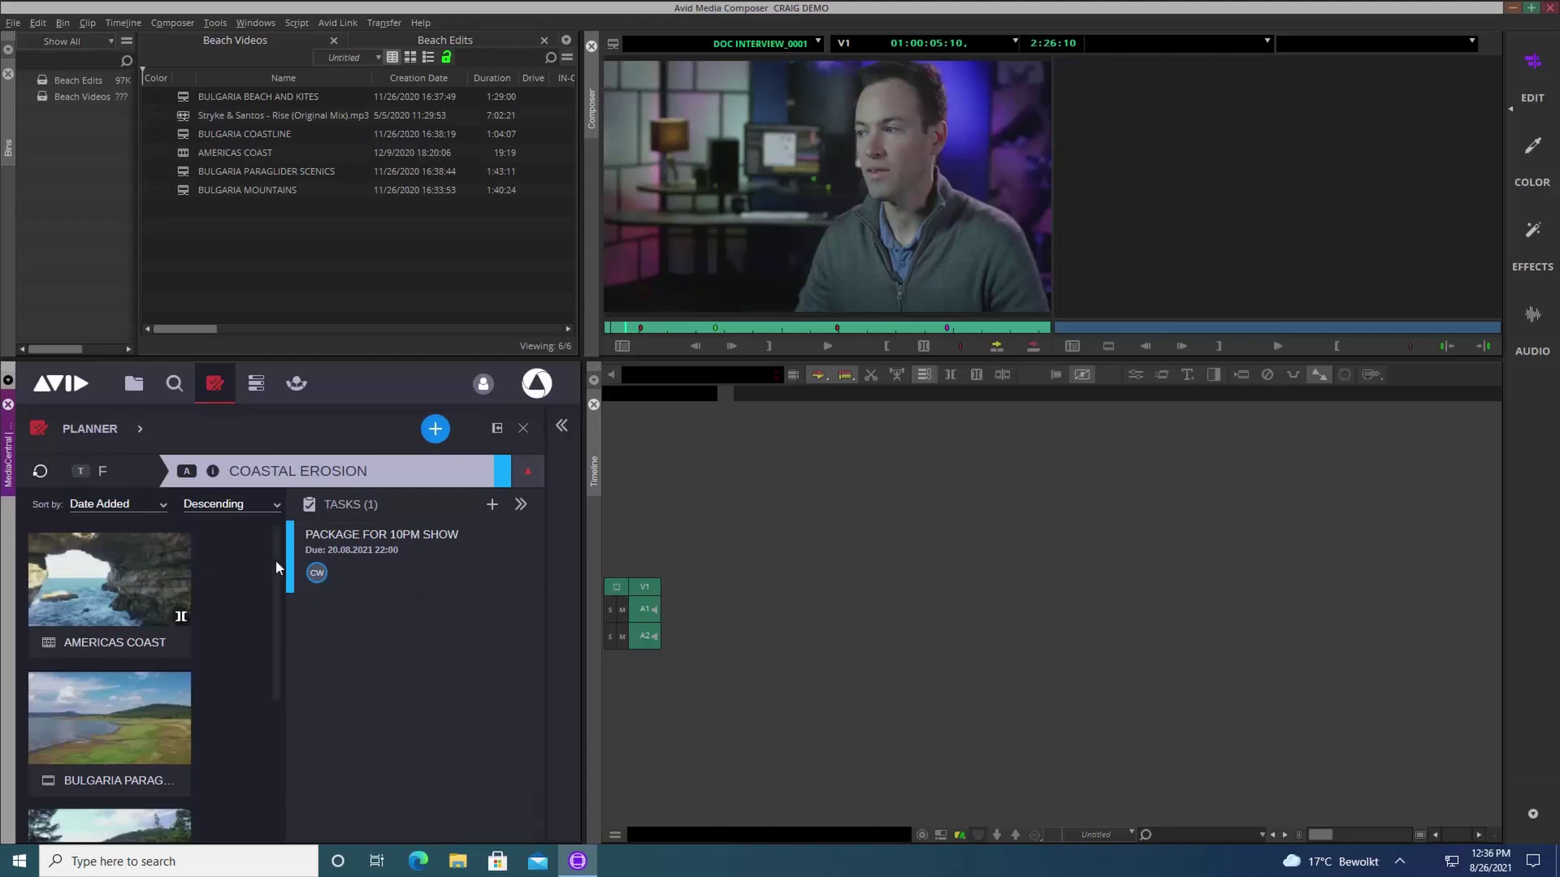
left_click_drag(275, 563, 275, 709)
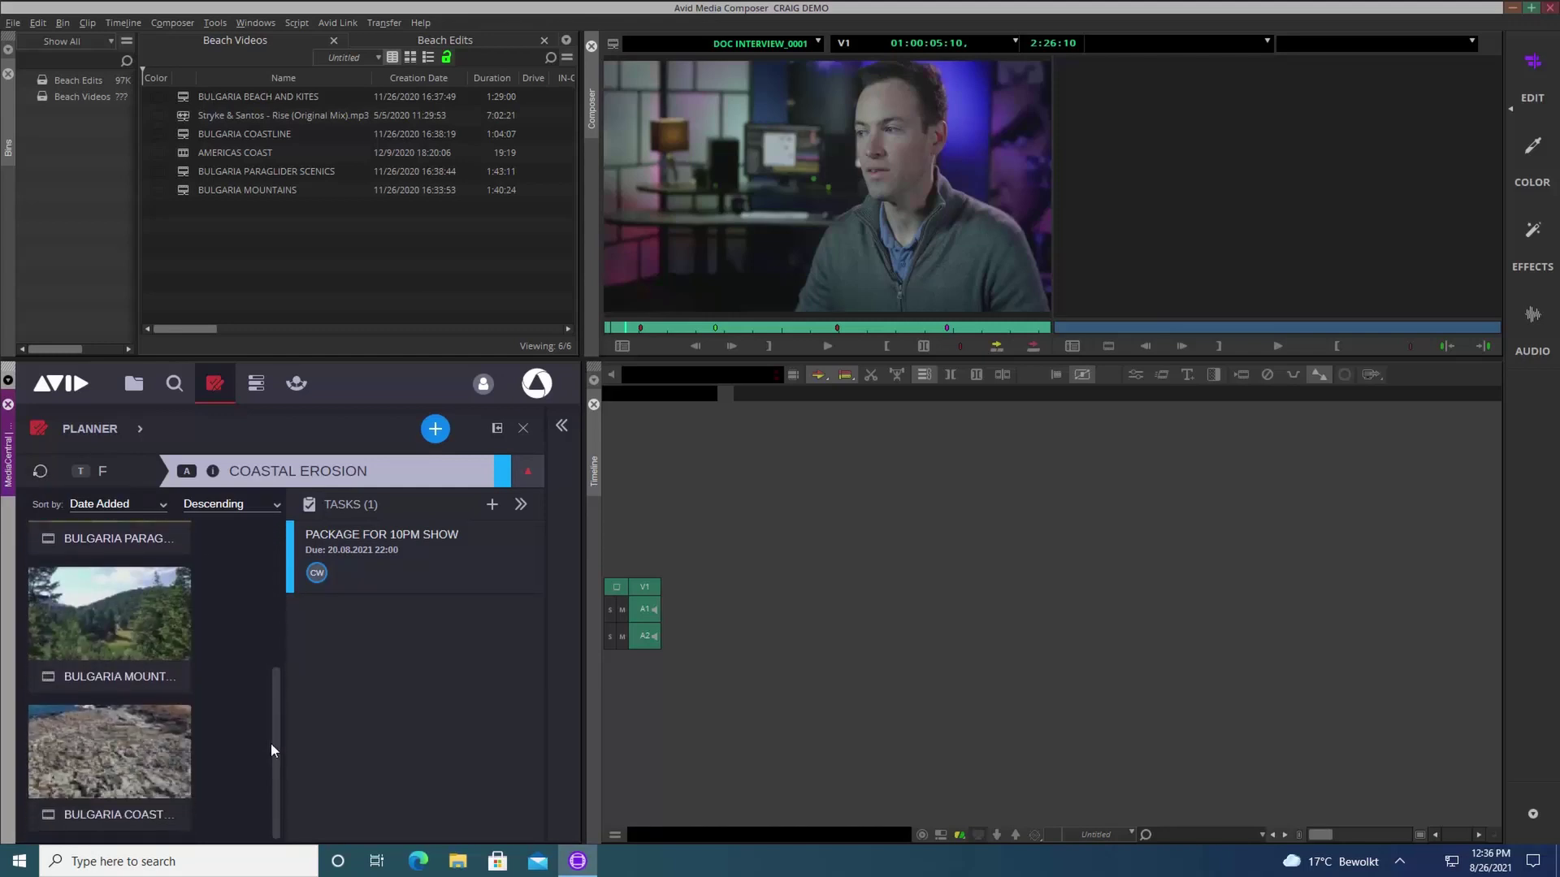
left_click_drag(95, 627, 224, 268)
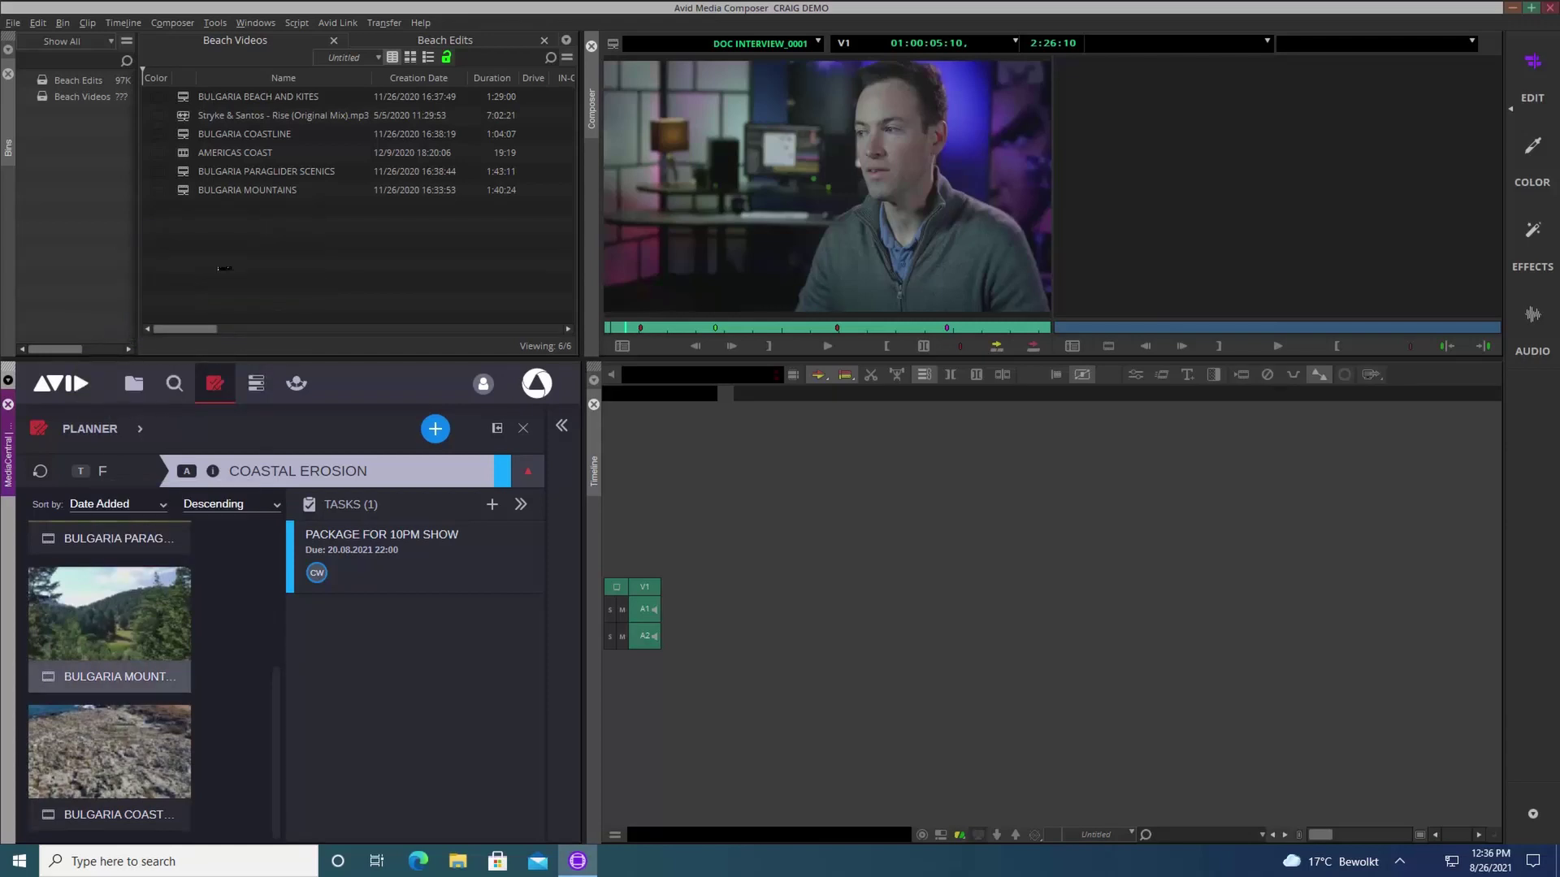
double_click(183, 189)
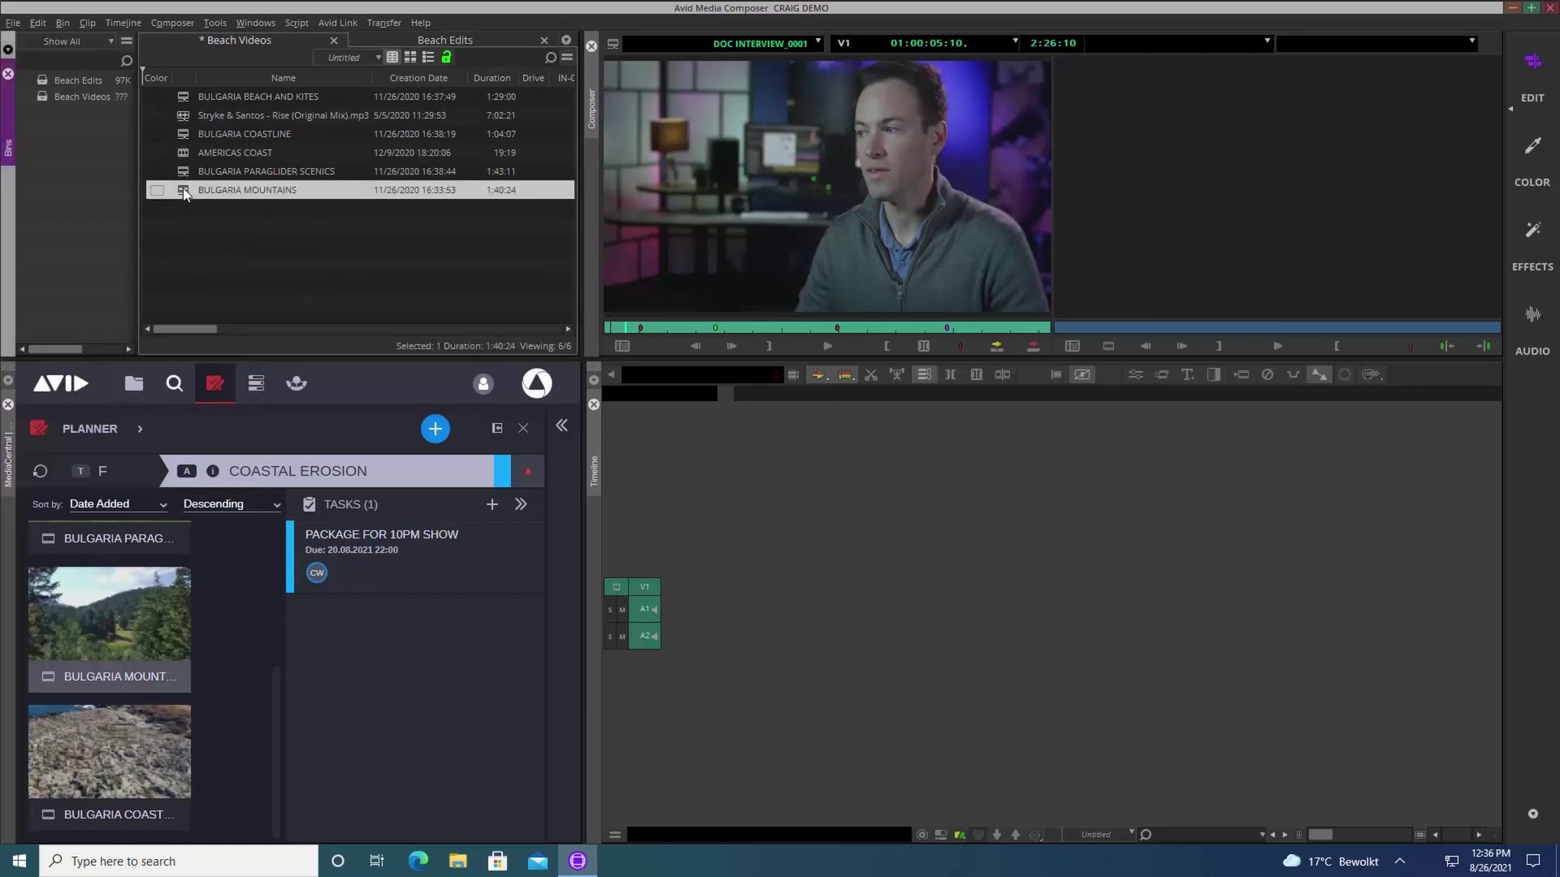
left_click_drag(671, 323, 744, 324)
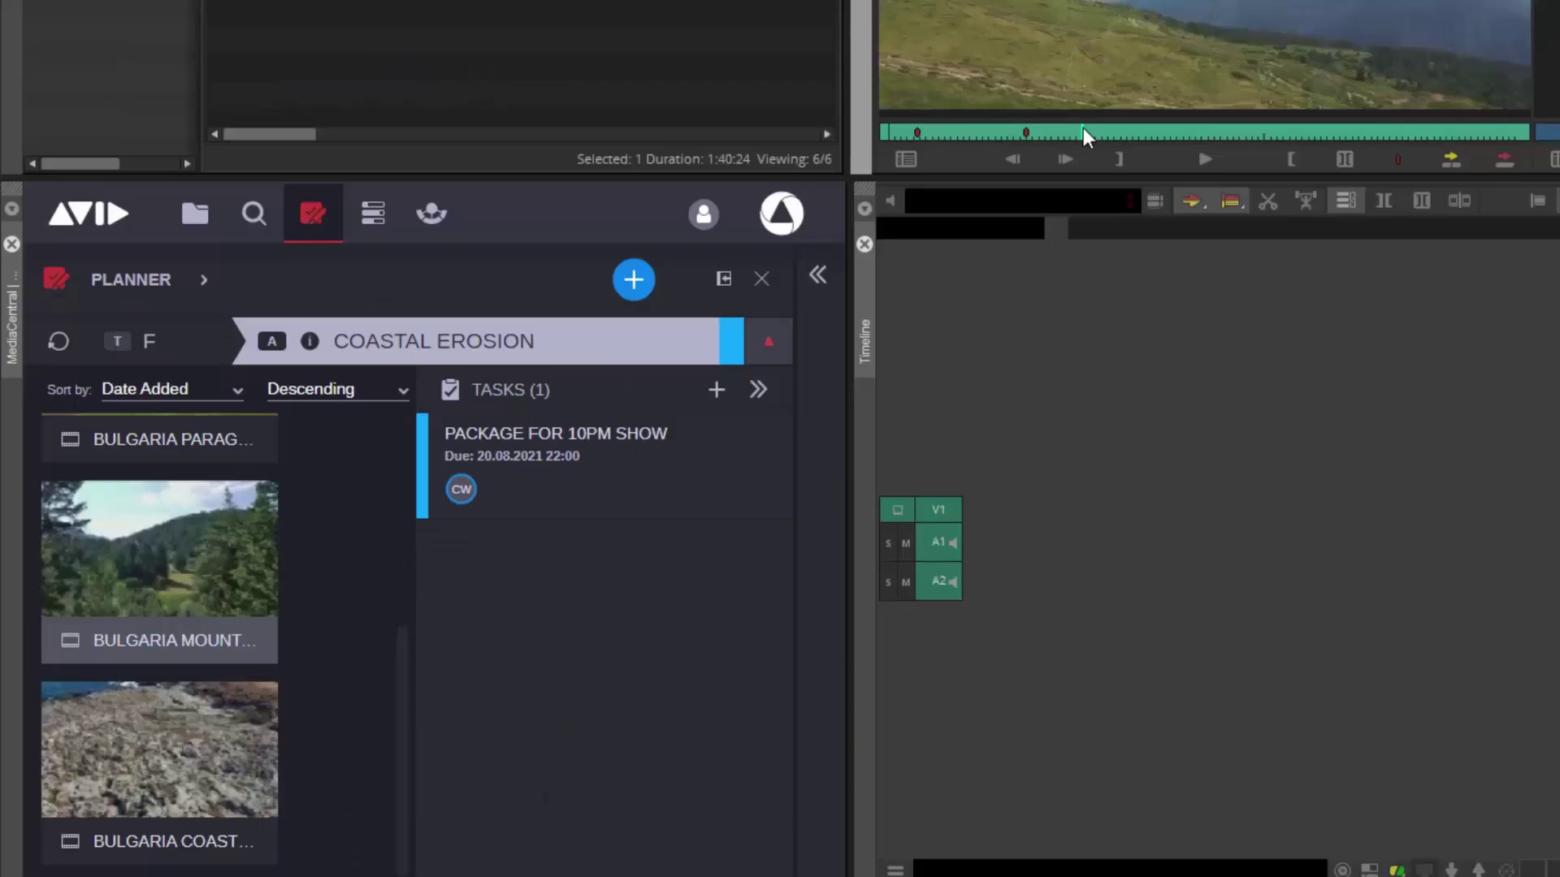
Step: Look at the MediaCentral browse and search views, and return to the COASTAL EROSION assignment in Planner
left_click(189, 218)
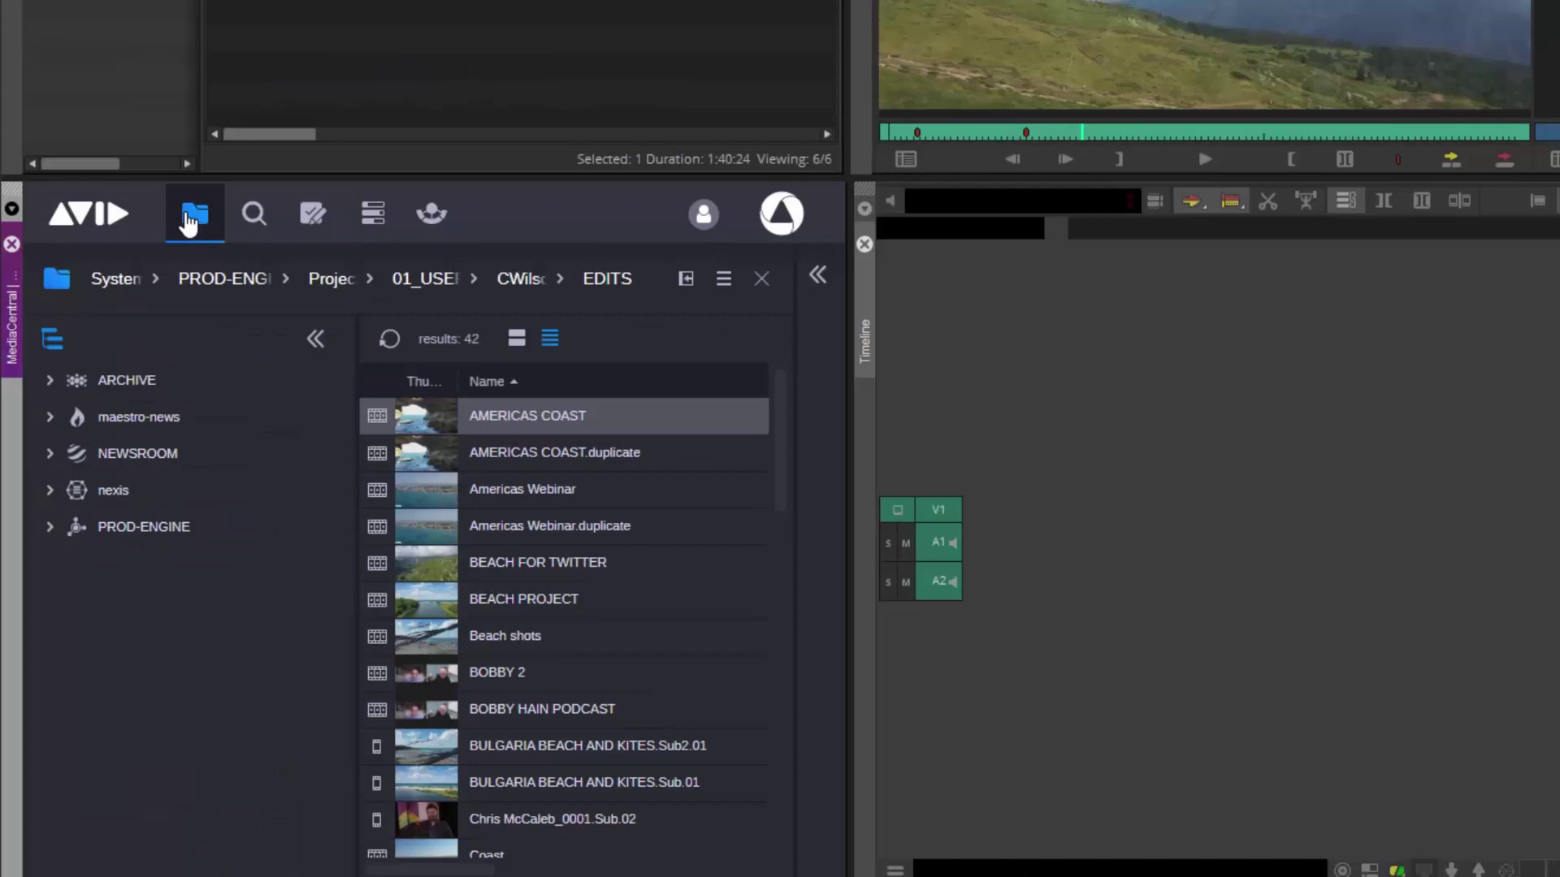
left_click(258, 218)
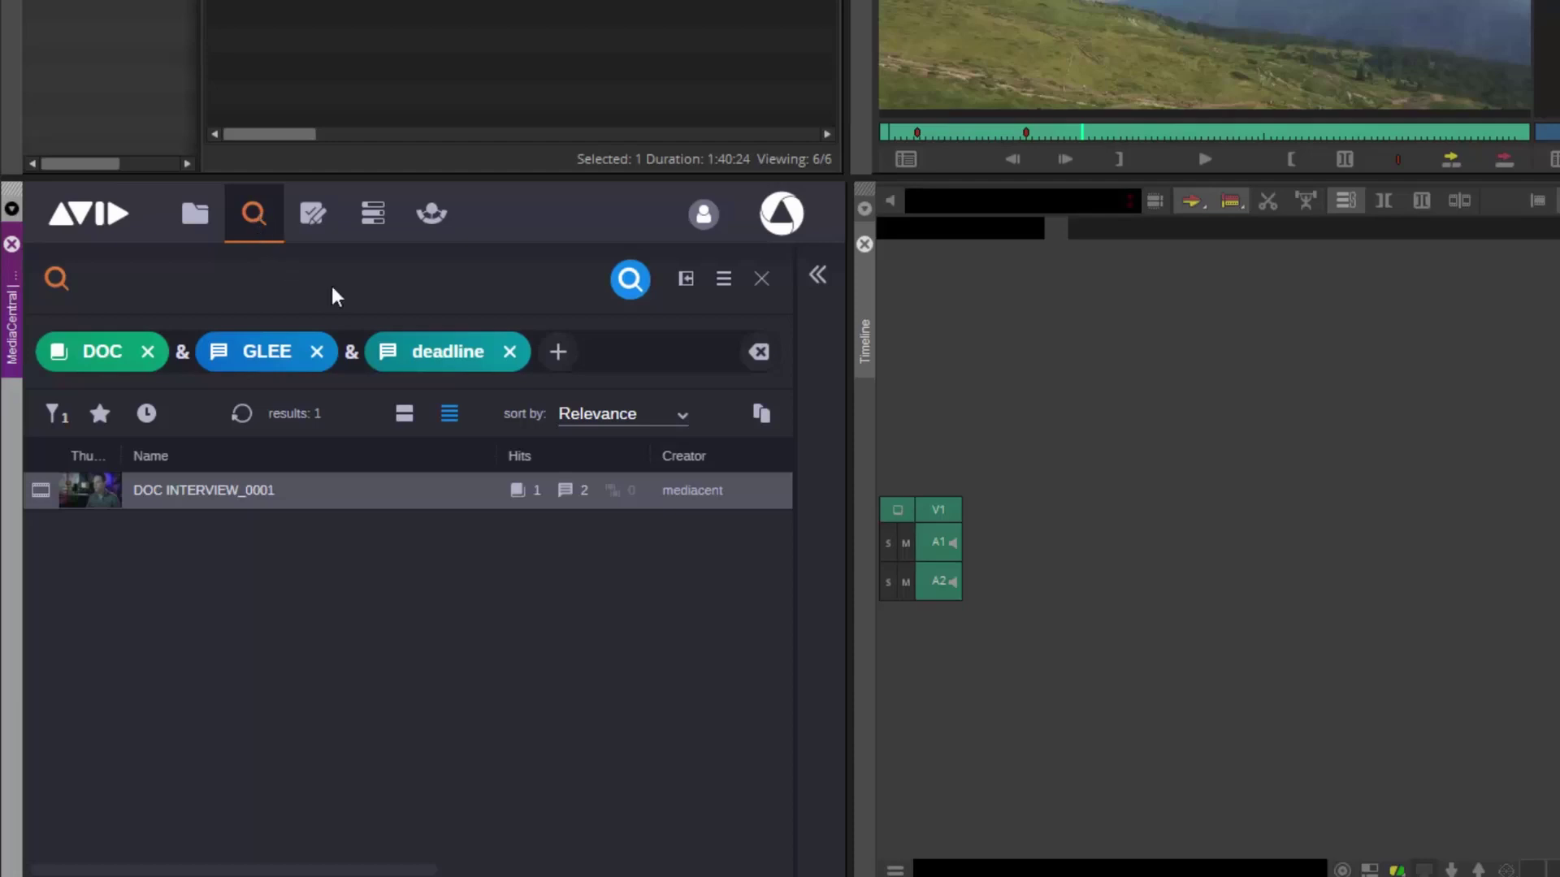
left_click(313, 218)
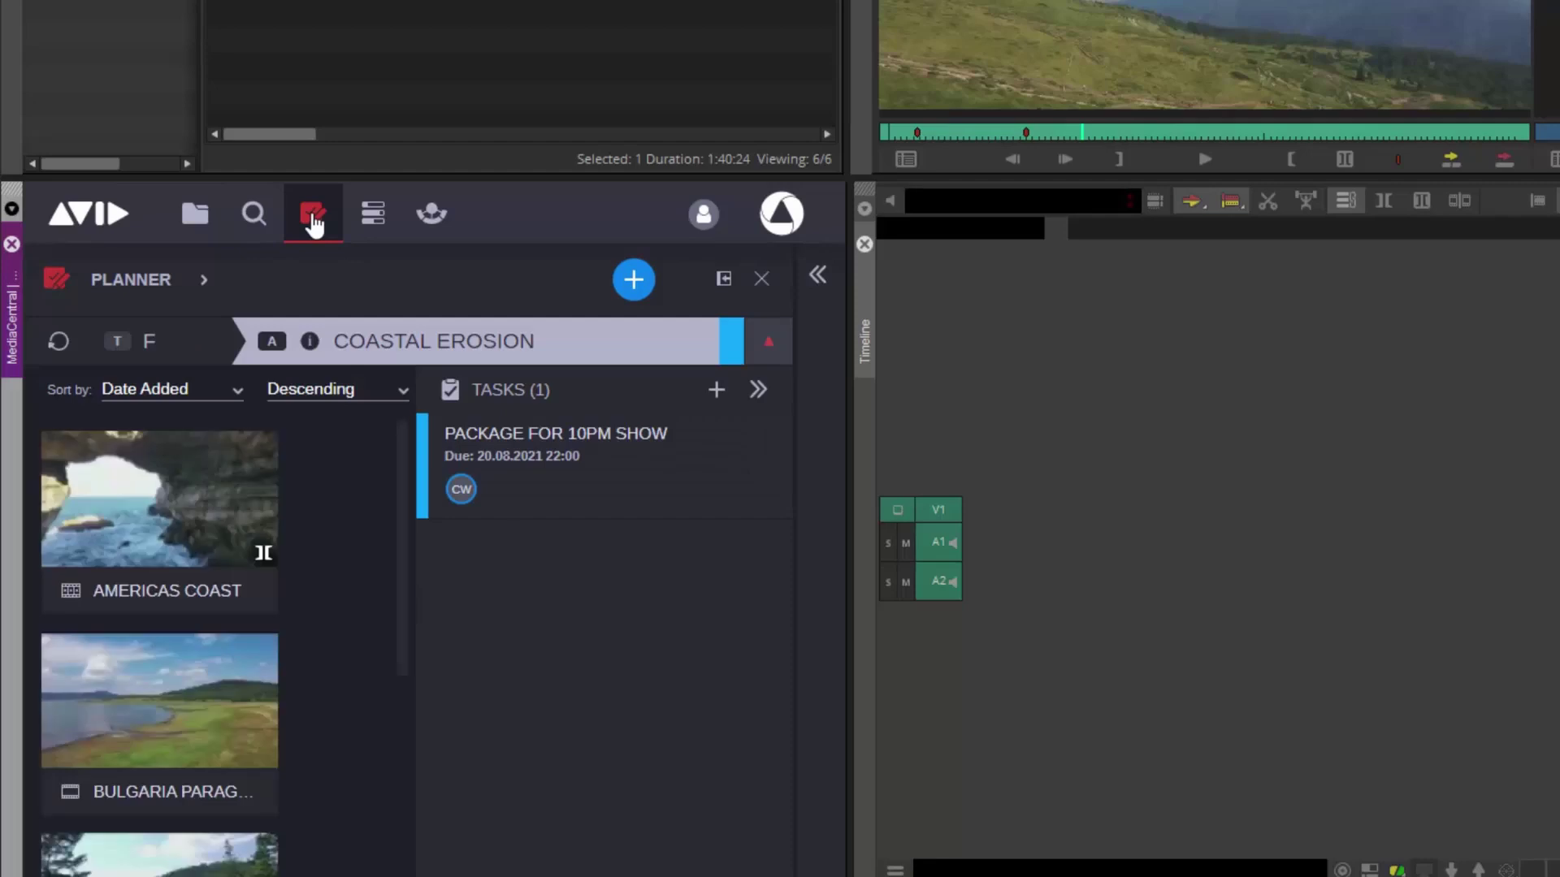